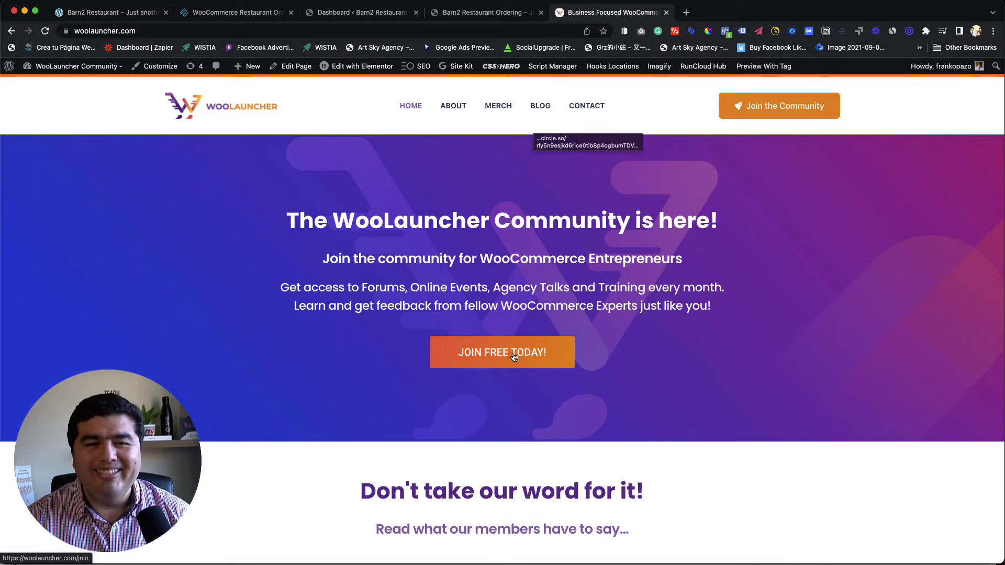
Step: Switch to the Barn2 Restaurant demo site and look over its home page, including the recipe and category sections
{"action": "left_click", "coordinate": [131, 17]}
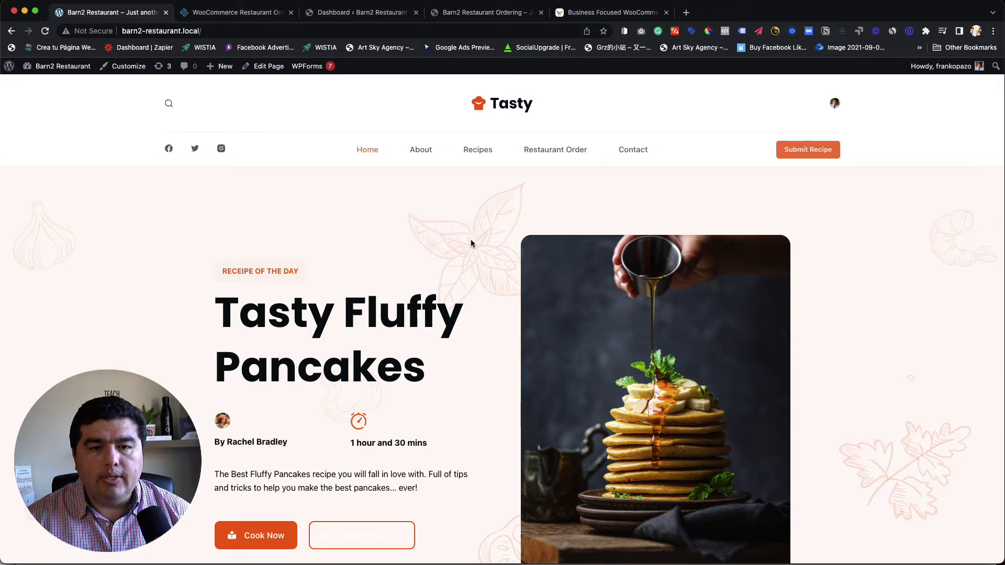
{"action": "scroll", "coordinate": [470, 242], "scroll_direction": "down", "scroll_amount": 4}
{"action": "scroll", "coordinate": [471, 242], "scroll_direction": "down", "scroll_amount": 15}
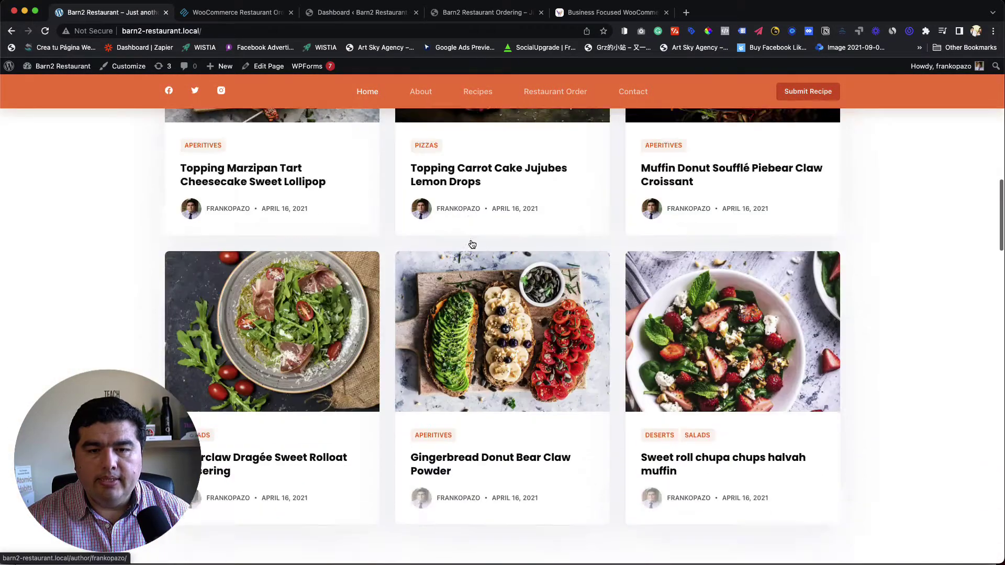
{"action": "scroll", "coordinate": [470, 243], "scroll_direction": "up", "scroll_amount": 20}
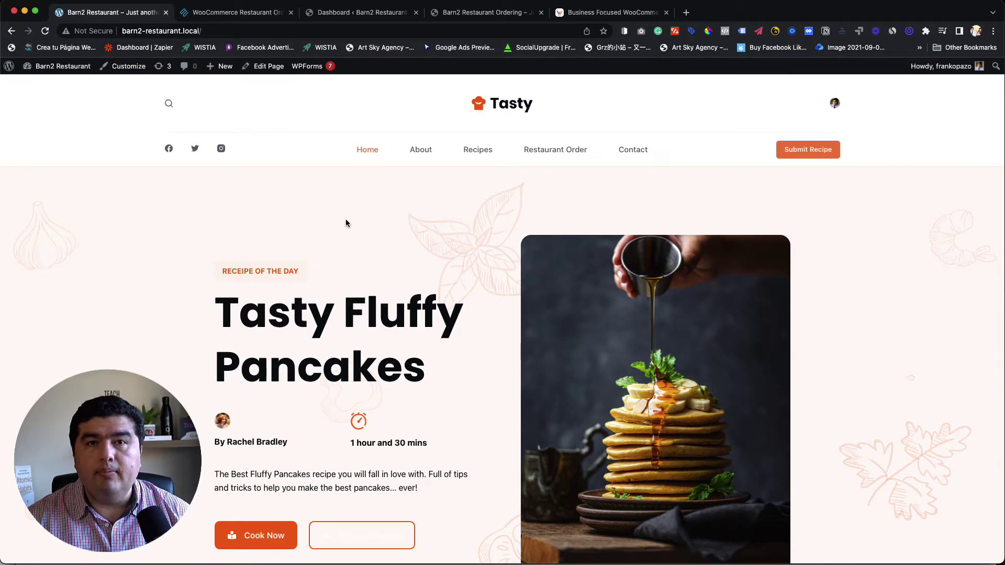
{"action": "scroll", "coordinate": [426, 224], "scroll_direction": "down", "scroll_amount": 10}
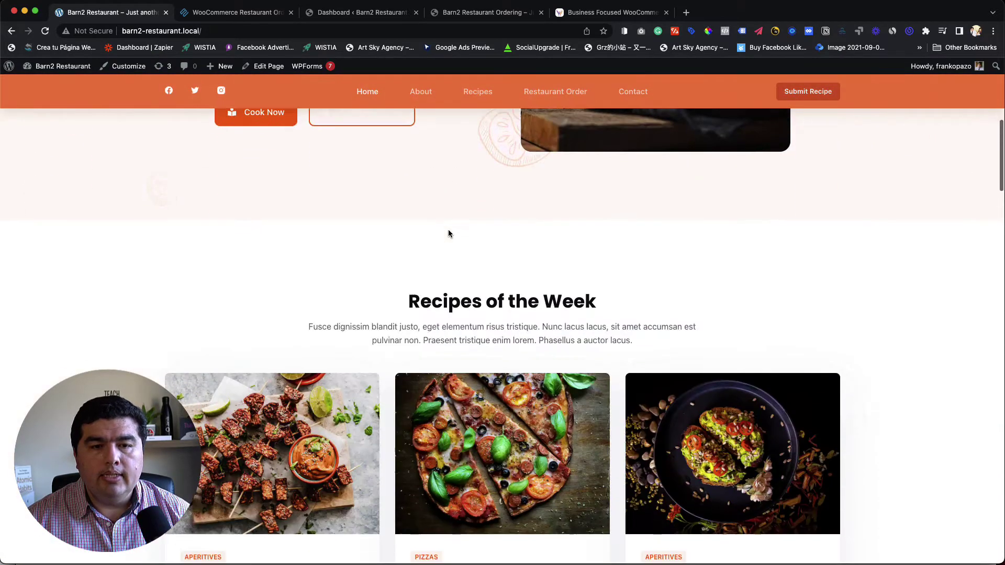
{"action": "scroll", "coordinate": [449, 234], "scroll_direction": "down", "scroll_amount": 8}
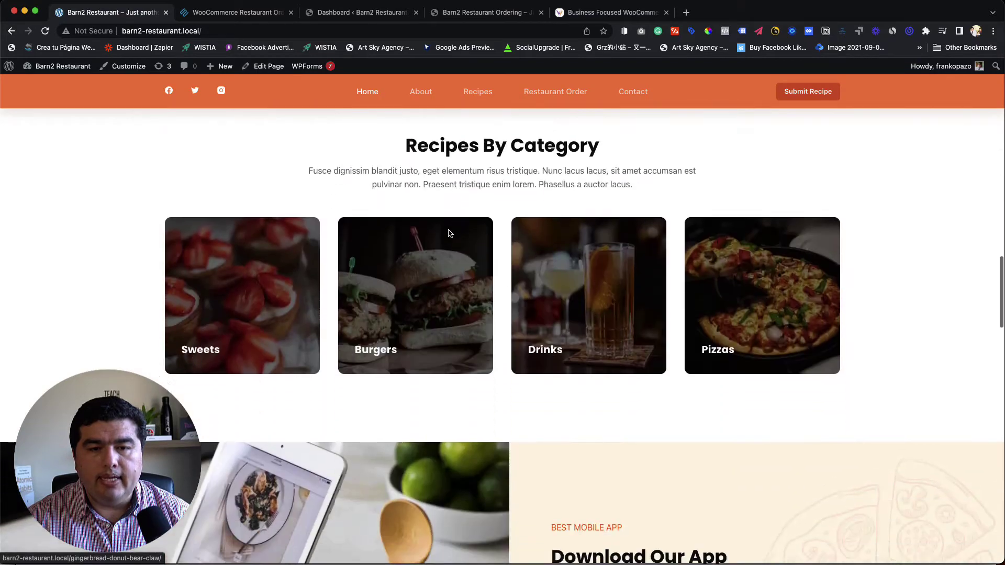
{"action": "scroll", "coordinate": [449, 233], "scroll_direction": "up", "scroll_amount": 20}
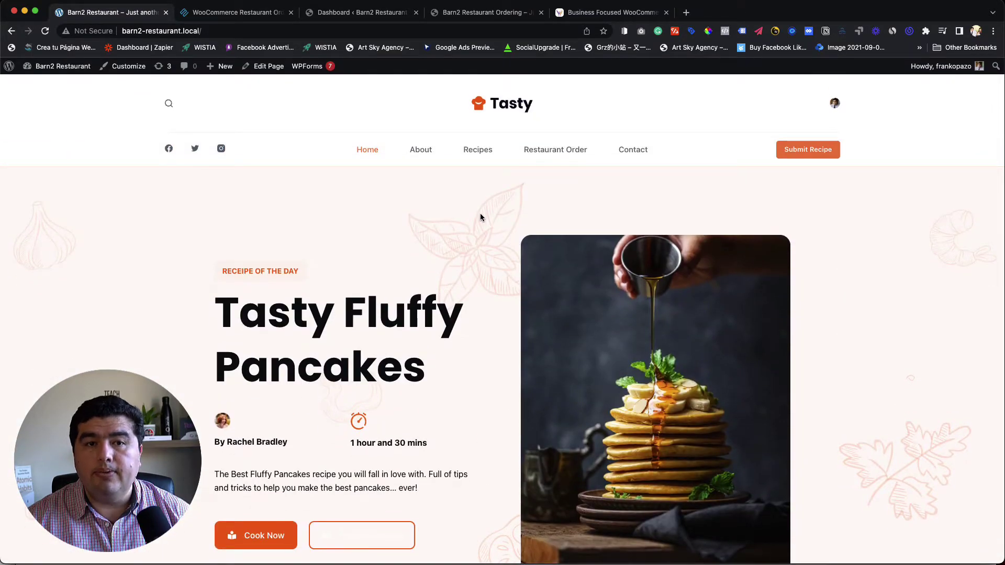
Step: Open the demo site's Restaurant Order page and look over its starters, desserts and cart
{"action": "left_click", "coordinate": [550, 155]}
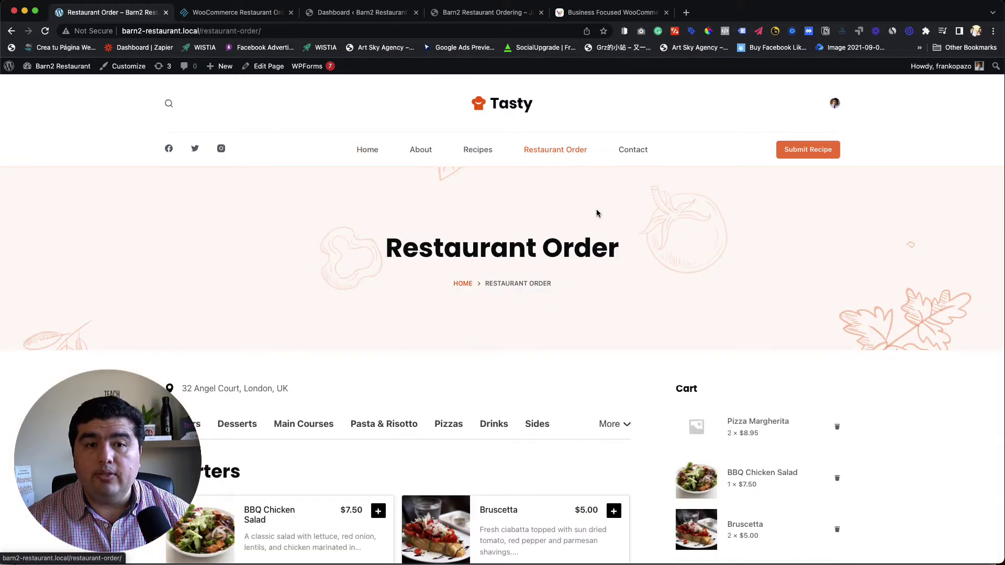
{"action": "scroll", "coordinate": [690, 231], "scroll_direction": "down", "scroll_amount": 5}
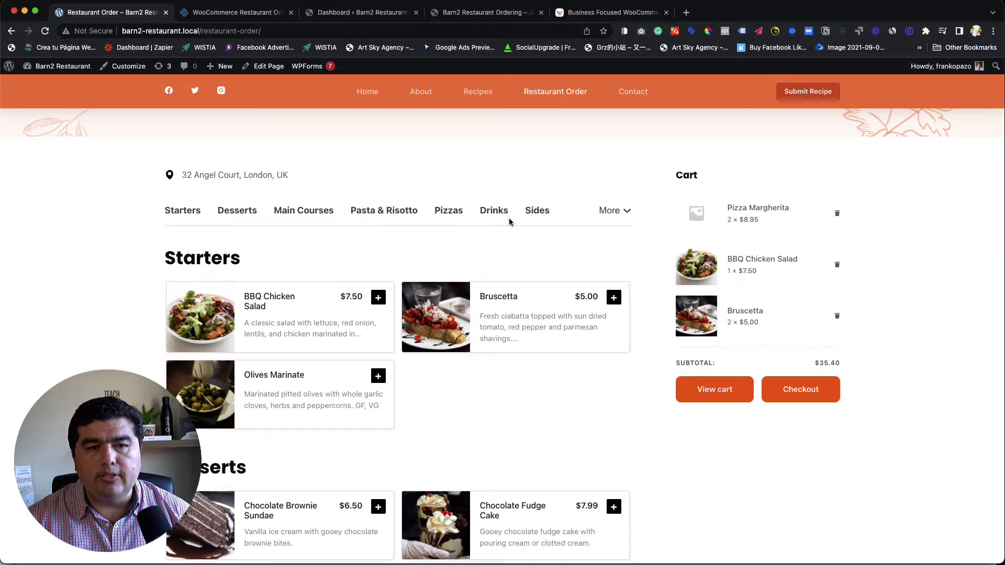
{"action": "scroll", "coordinate": [549, 266], "scroll_direction": "down", "scroll_amount": 2}
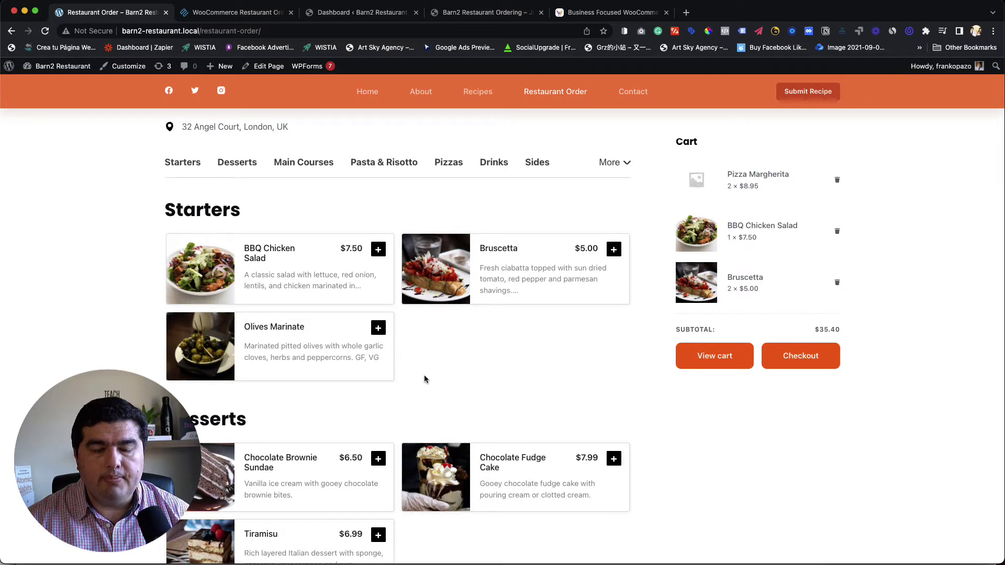
{"action": "scroll", "coordinate": [473, 346], "scroll_direction": "down", "scroll_amount": 7}
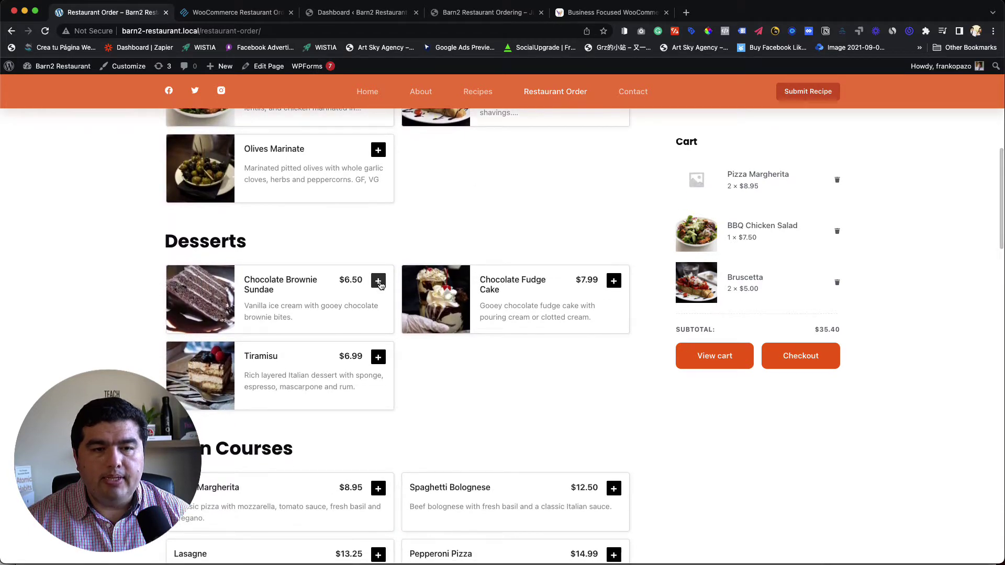
Step: View the Chocolate Brownie Sundae's order options, try the Add 1 more and Add 2 more extras, and close it without ordering
{"action": "left_click", "coordinate": [379, 282]}
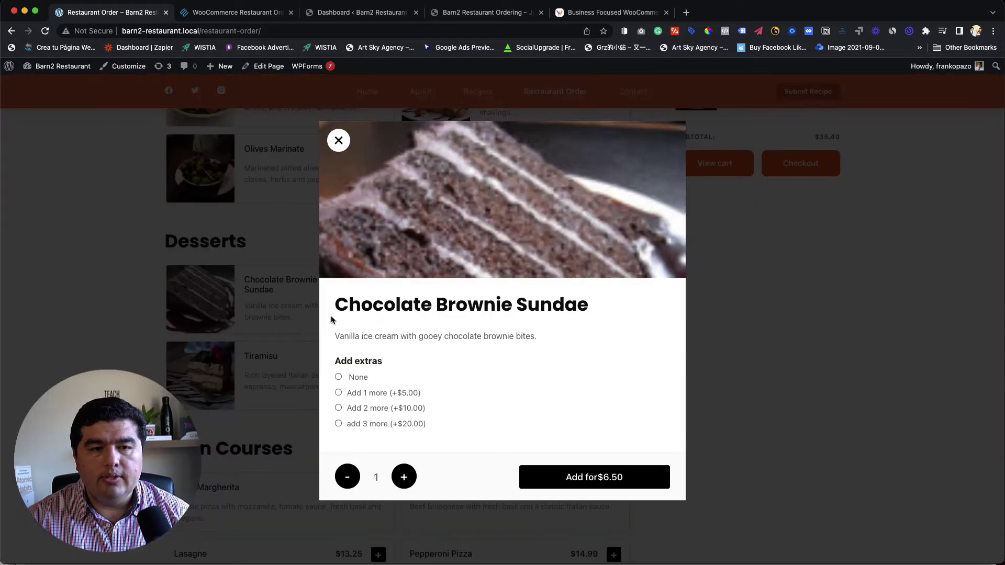
{"action": "left_click", "coordinate": [355, 396]}
{"action": "left_click", "coordinate": [366, 409]}
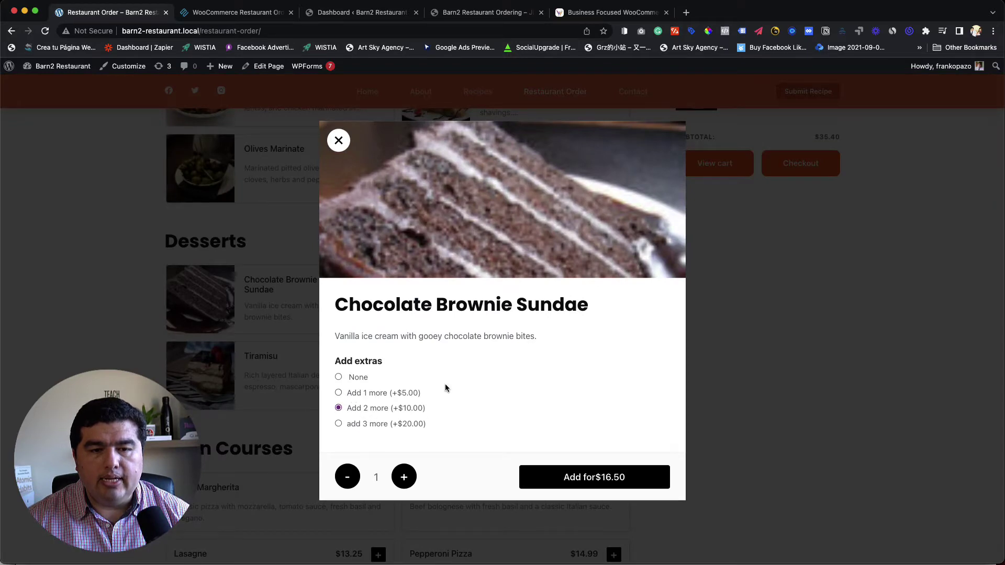
{"action": "left_click", "coordinate": [339, 140]}
Step: Examine the Restaurant Order menu from the main courses through pasta, pizzas, drinks and sides, and return to the page start
{"action": "scroll", "coordinate": [467, 296], "scroll_direction": "down", "scroll_amount": 8}
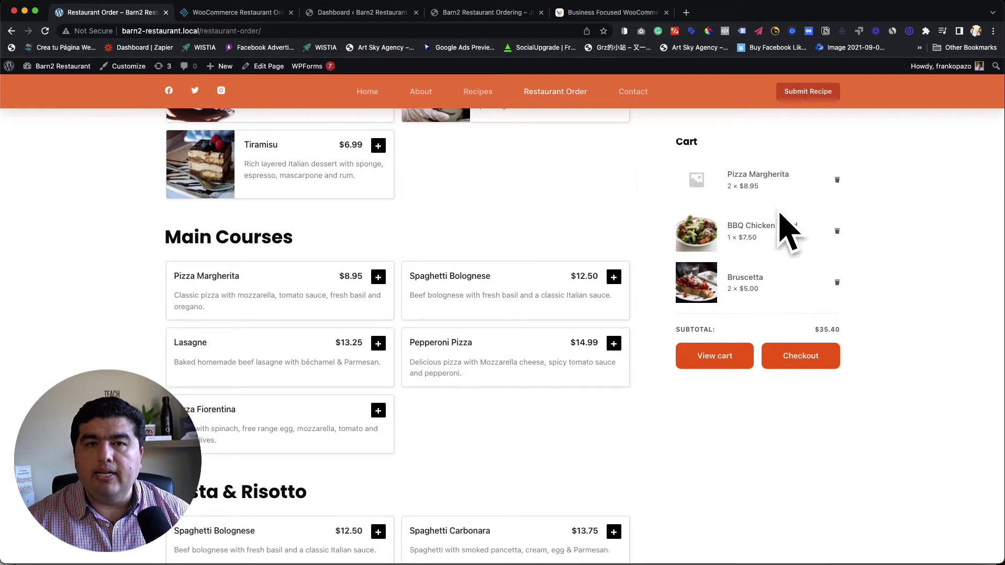
{"action": "scroll", "coordinate": [449, 236], "scroll_direction": "down", "scroll_amount": 15}
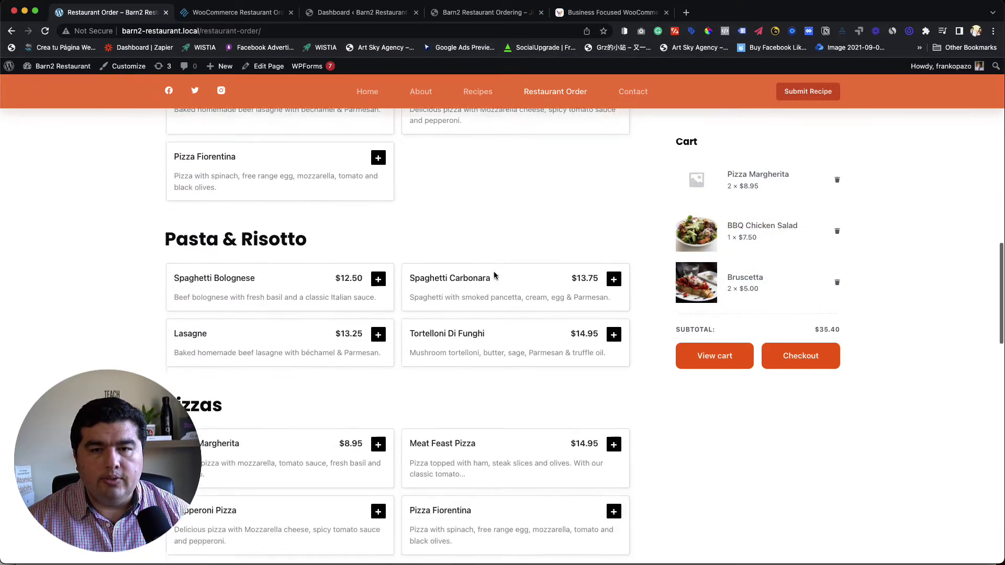
{"action": "scroll", "coordinate": [494, 273], "scroll_direction": "down", "scroll_amount": 20}
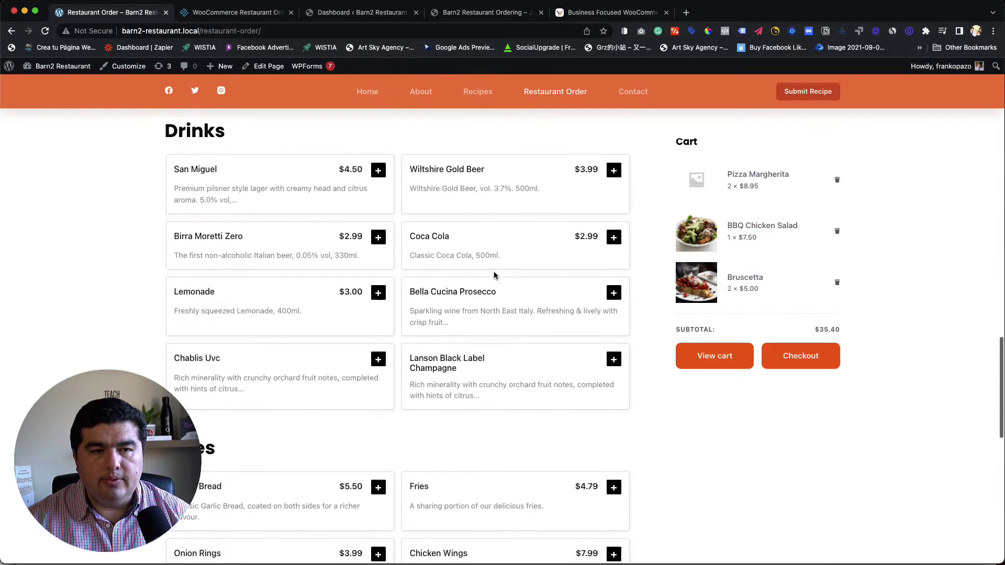
{"action": "scroll", "coordinate": [494, 274], "scroll_direction": "down", "scroll_amount": 5}
{"action": "scroll", "coordinate": [494, 274], "scroll_direction": "up", "scroll_amount": 20}
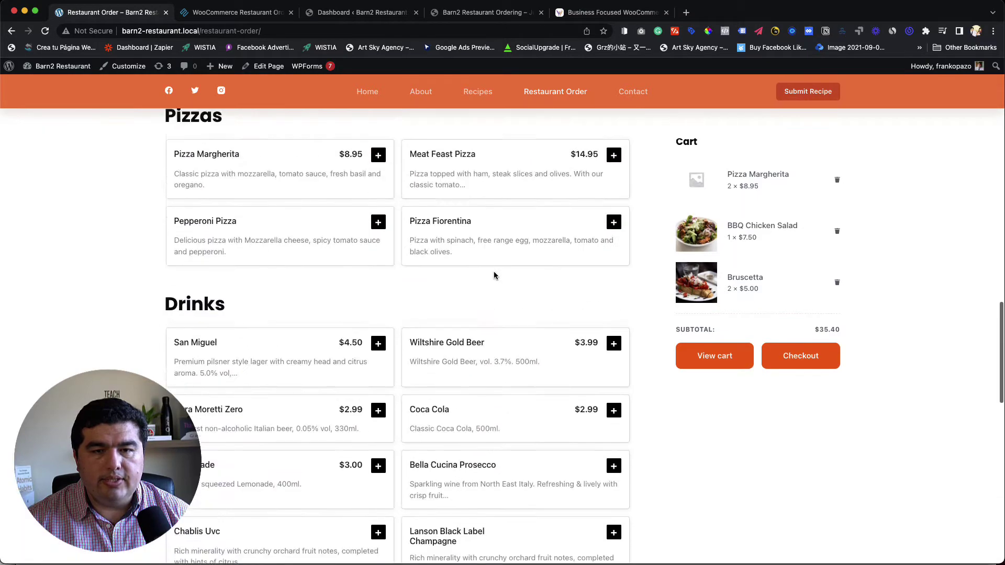
{"action": "scroll", "coordinate": [554, 277], "scroll_direction": "down", "scroll_amount": 5}
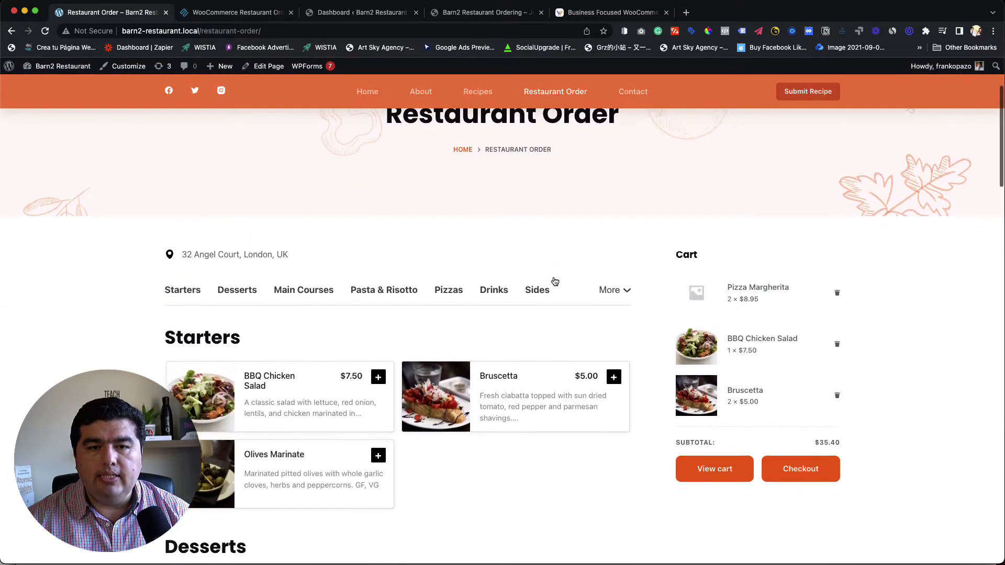
{"action": "scroll", "coordinate": [540, 283], "scroll_direction": "down", "scroll_amount": 11}
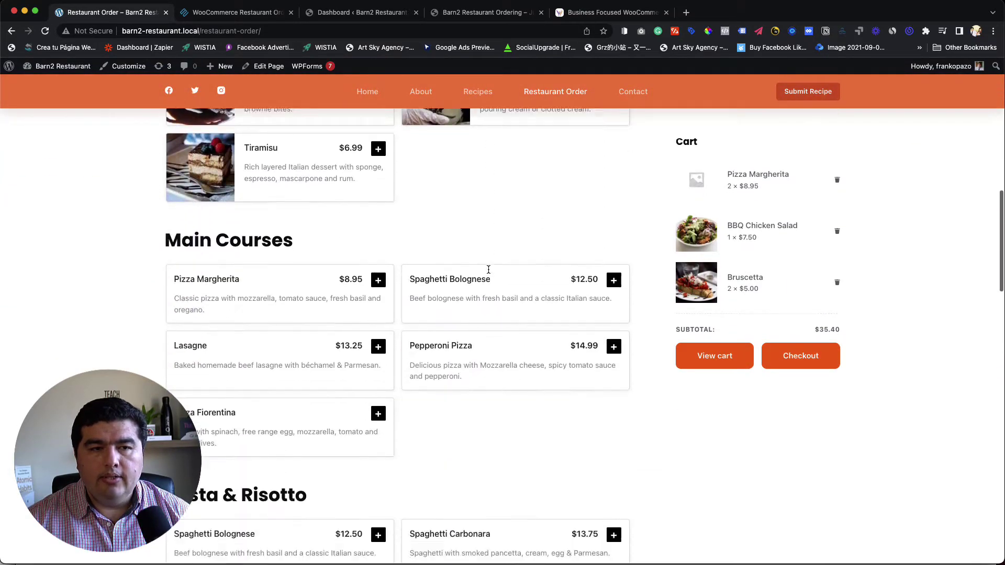
{"action": "scroll", "coordinate": [488, 270], "scroll_direction": "down", "scroll_amount": 6}
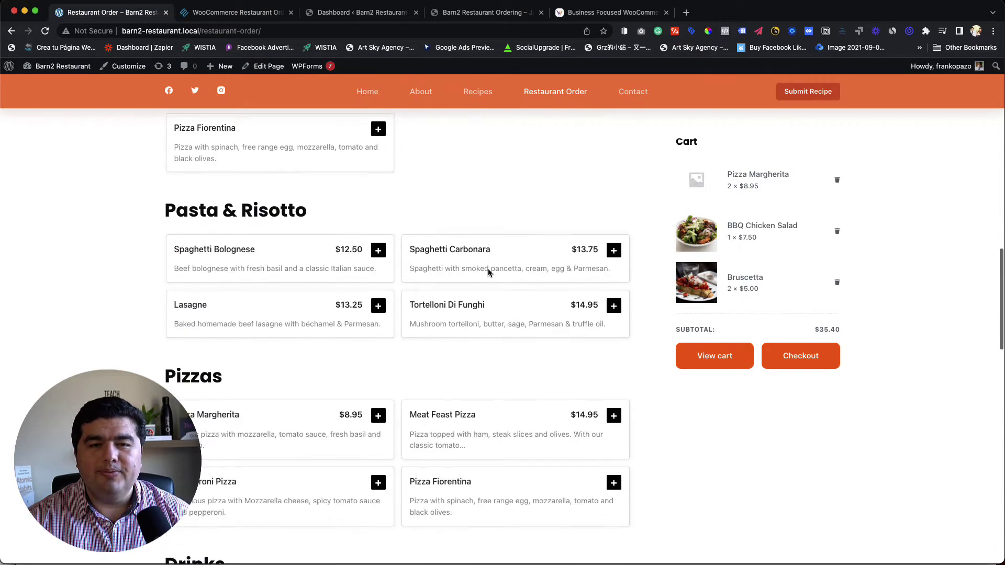
{"action": "scroll", "coordinate": [488, 269], "scroll_direction": "up", "scroll_amount": 20}
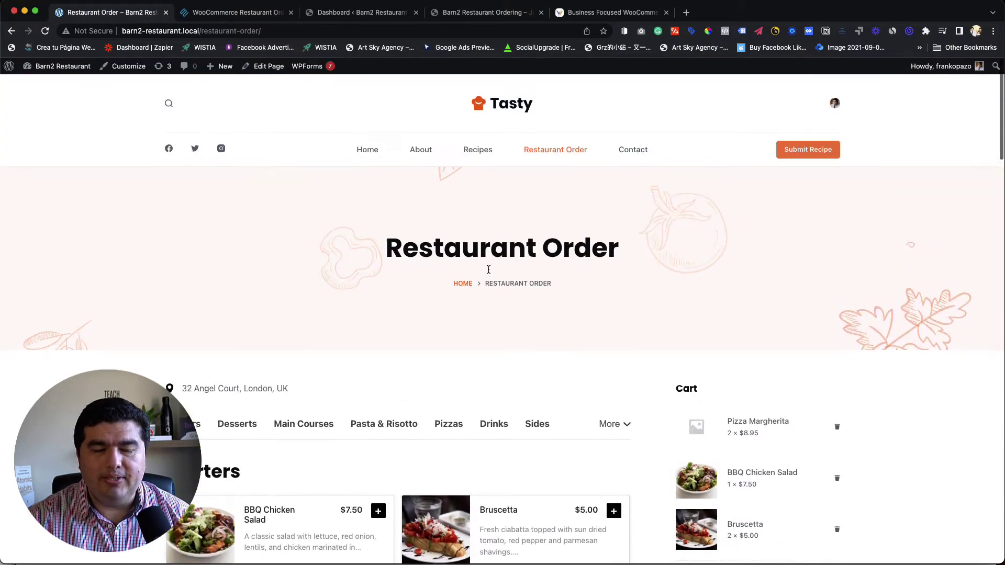
Step: View the BBQ Chicken Salad's extras in the Starters section and close its order window without adding it
{"action": "scroll", "coordinate": [597, 278], "scroll_direction": "down", "scroll_amount": 5}
{"action": "scroll", "coordinate": [596, 278], "scroll_direction": "up", "scroll_amount": 1}
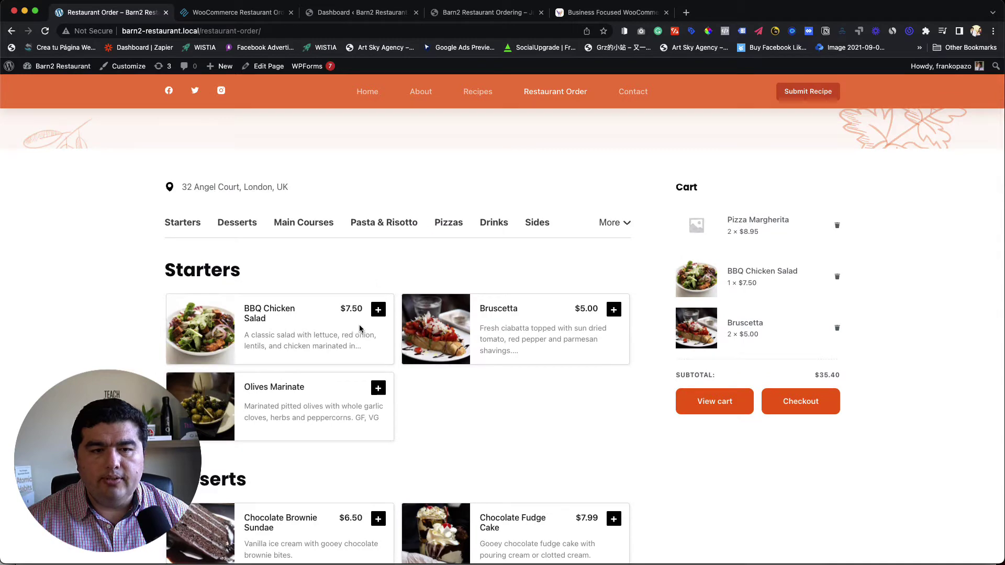
{"action": "left_click", "coordinate": [379, 309]}
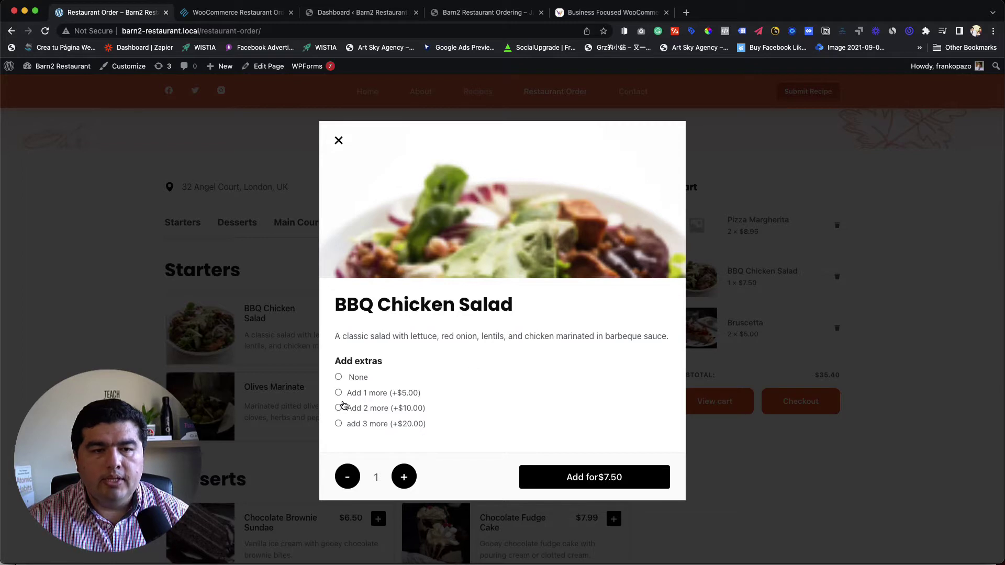
{"action": "left_click", "coordinate": [338, 140]}
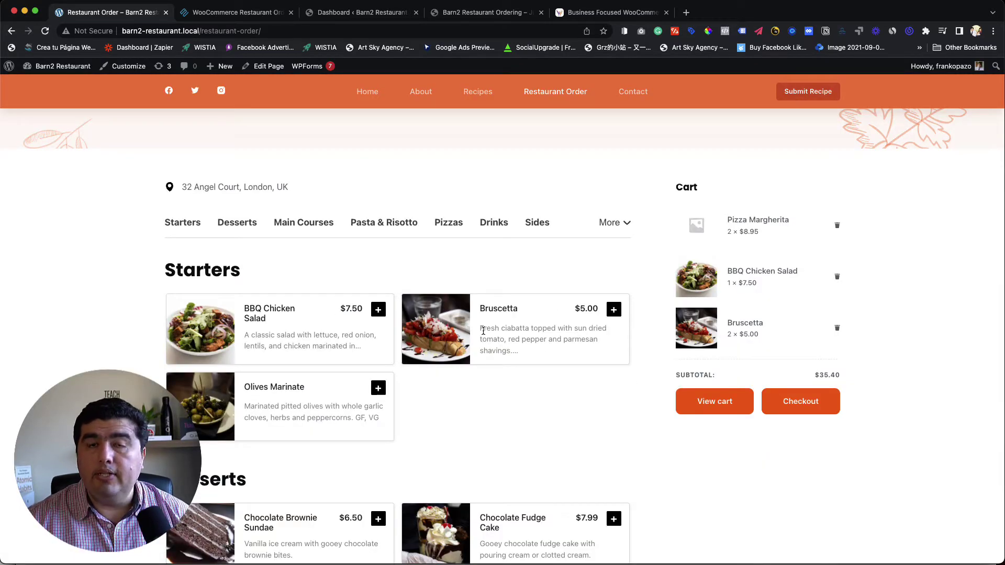
Step: Proceed to the checkout from the cart and review the billing details form and order summary
{"action": "left_click", "coordinate": [803, 402]}
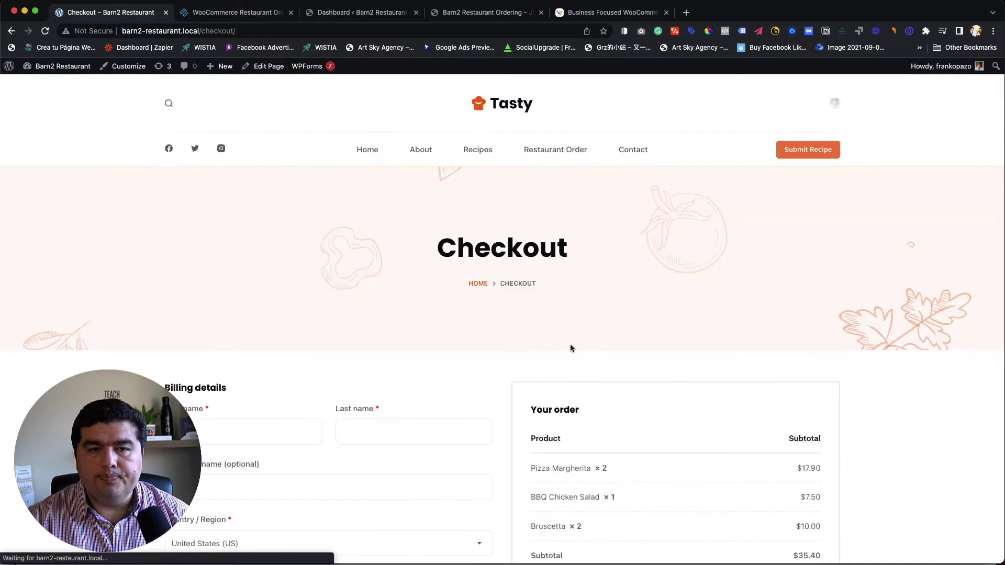
{"action": "scroll", "coordinate": [619, 344], "scroll_direction": "down", "scroll_amount": 5}
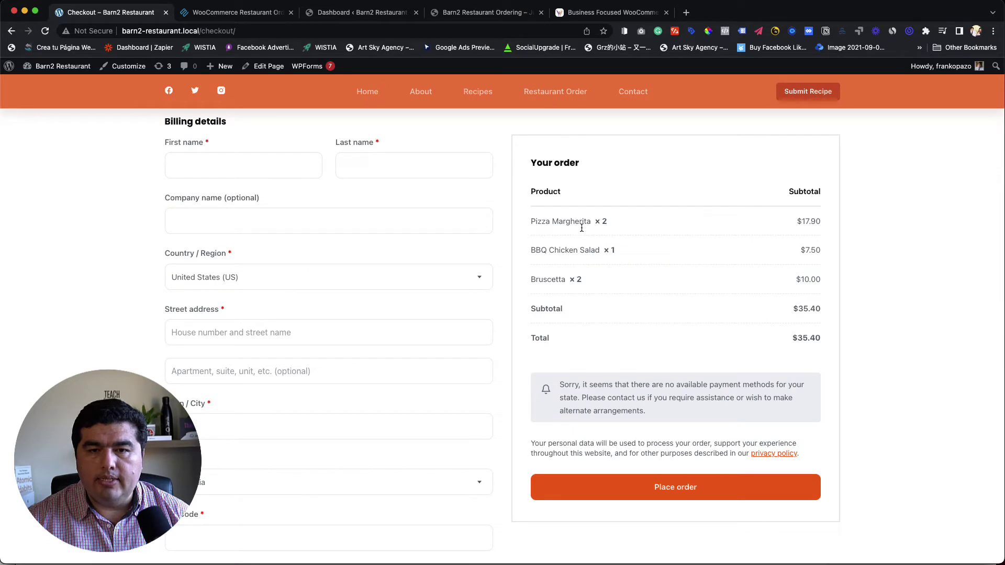
{"action": "scroll", "coordinate": [464, 320], "scroll_direction": "up", "scroll_amount": 1}
{"action": "scroll", "coordinate": [443, 321], "scroll_direction": "down", "scroll_amount": 6}
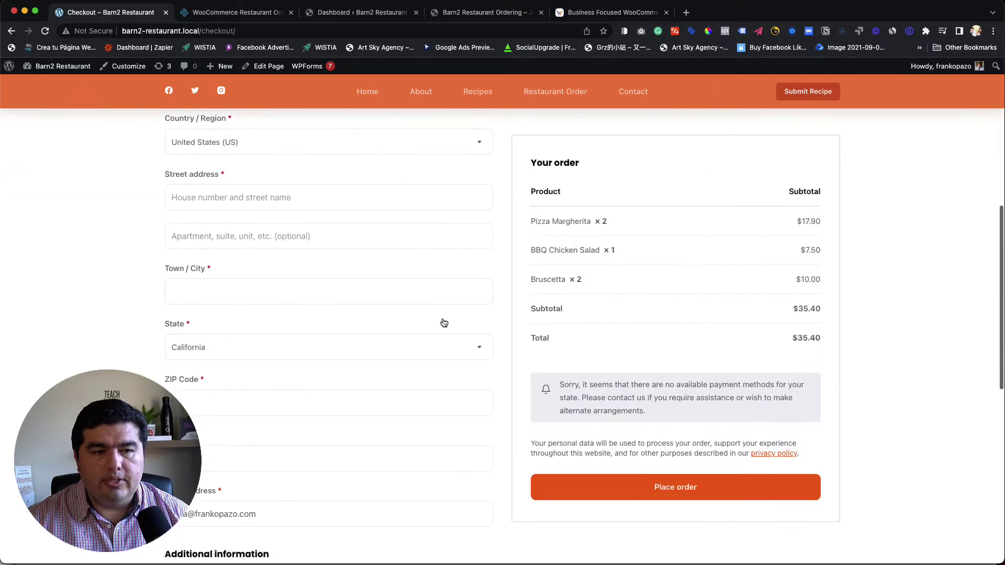
{"action": "scroll", "coordinate": [456, 309], "scroll_direction": "up", "scroll_amount": 5}
Step: Return from the checkout to the Restaurant Order page and look over its starters, desserts and main courses again
{"action": "key", "text": "super+bracketleft"}
{"action": "scroll", "coordinate": [475, 316], "scroll_direction": "down", "scroll_amount": 5}
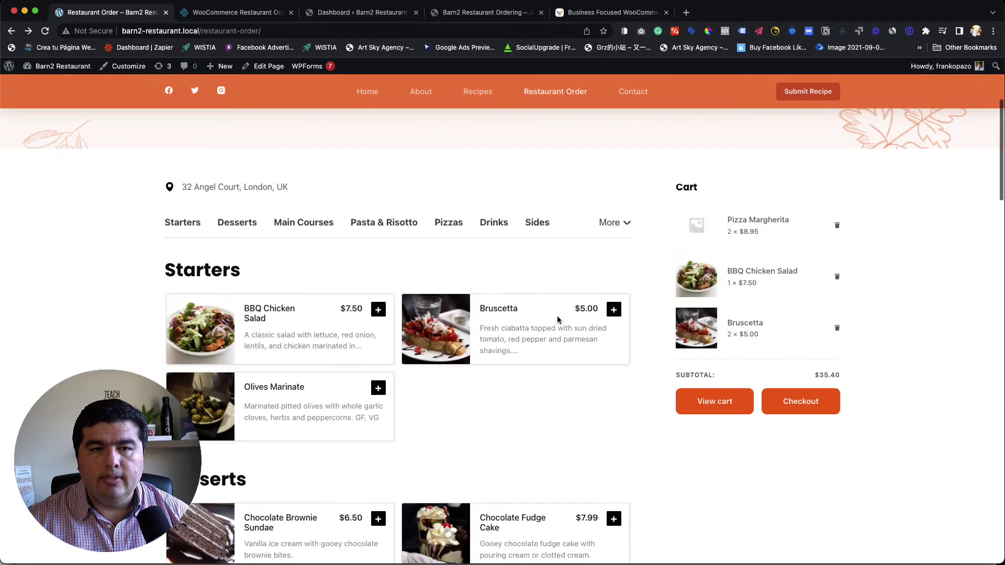
{"action": "scroll", "coordinate": [360, 380], "scroll_direction": "down", "scroll_amount": 6}
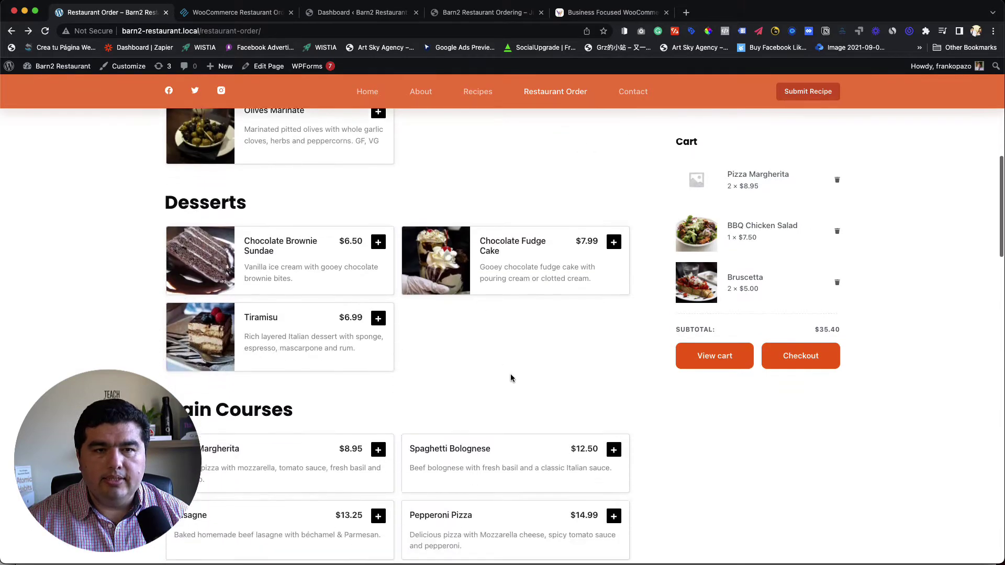
{"action": "scroll", "coordinate": [516, 365], "scroll_direction": "up", "scroll_amount": 10}
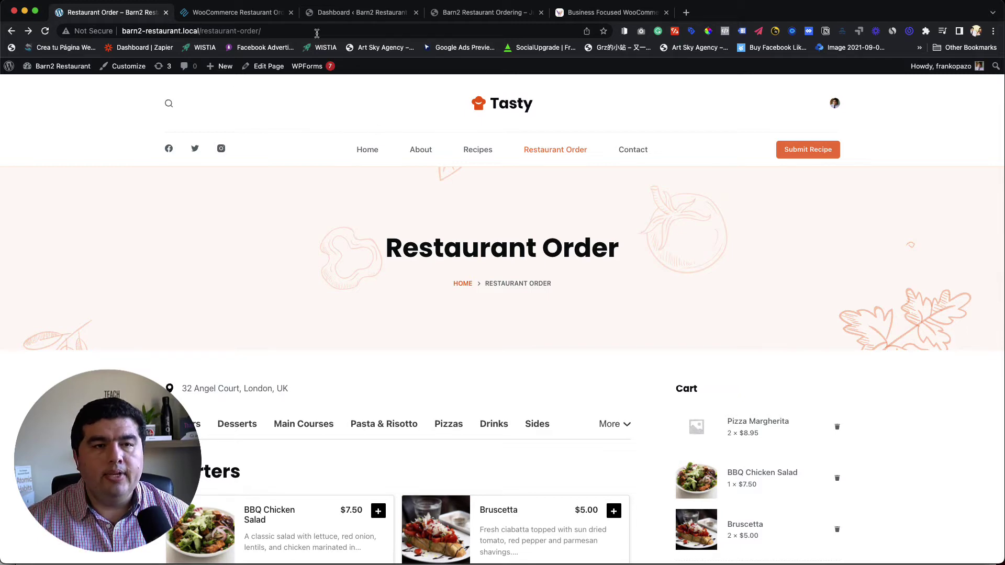
Step: View the dashboard of the new Barn2 Restaurant Ordering site, and look over its public front page
{"action": "left_click", "coordinate": [368, 14]}
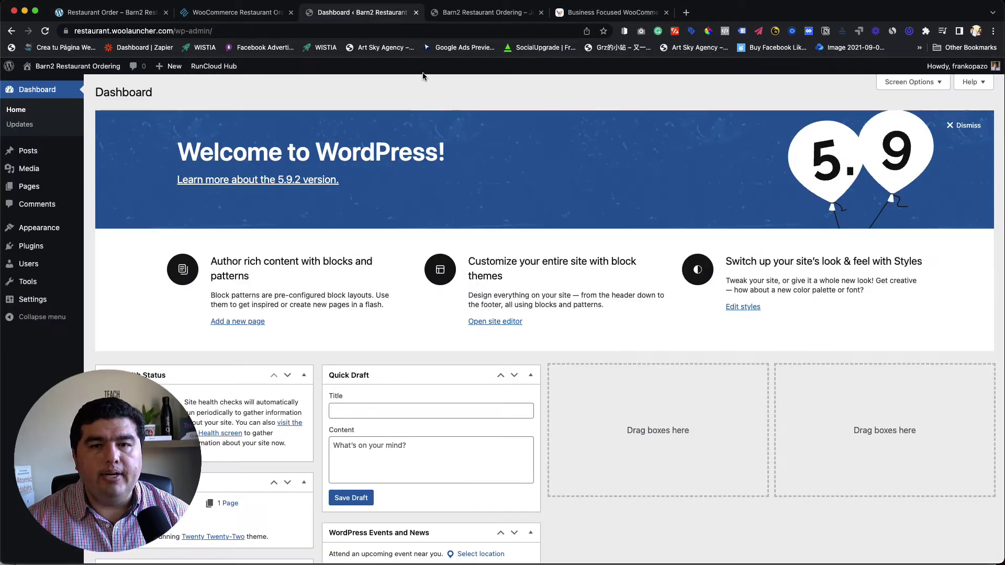
{"action": "left_click", "coordinate": [486, 13]}
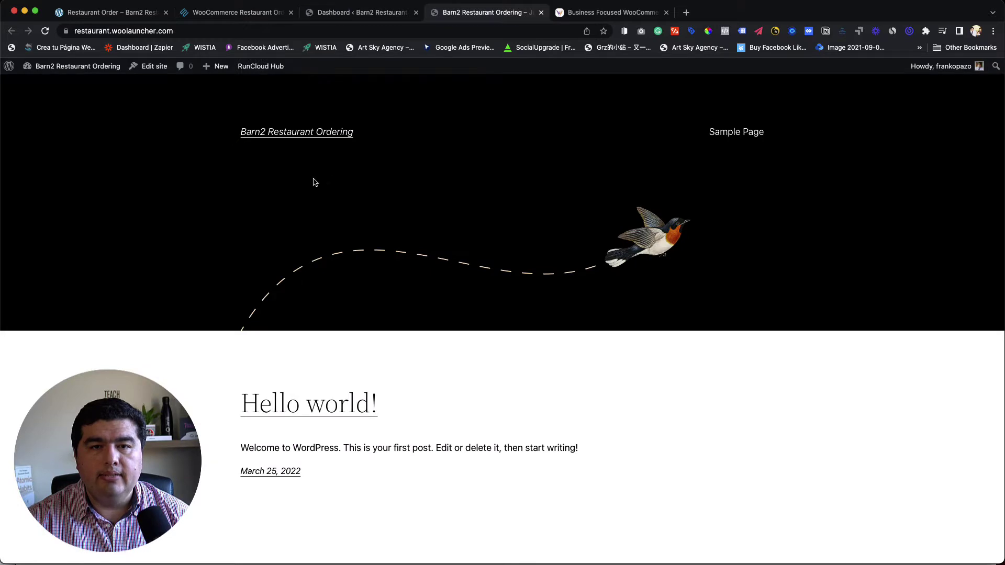
{"action": "scroll", "coordinate": [543, 230], "scroll_direction": "down", "scroll_amount": 3}
{"action": "scroll", "coordinate": [529, 218], "scroll_direction": "up", "scroll_amount": 3}
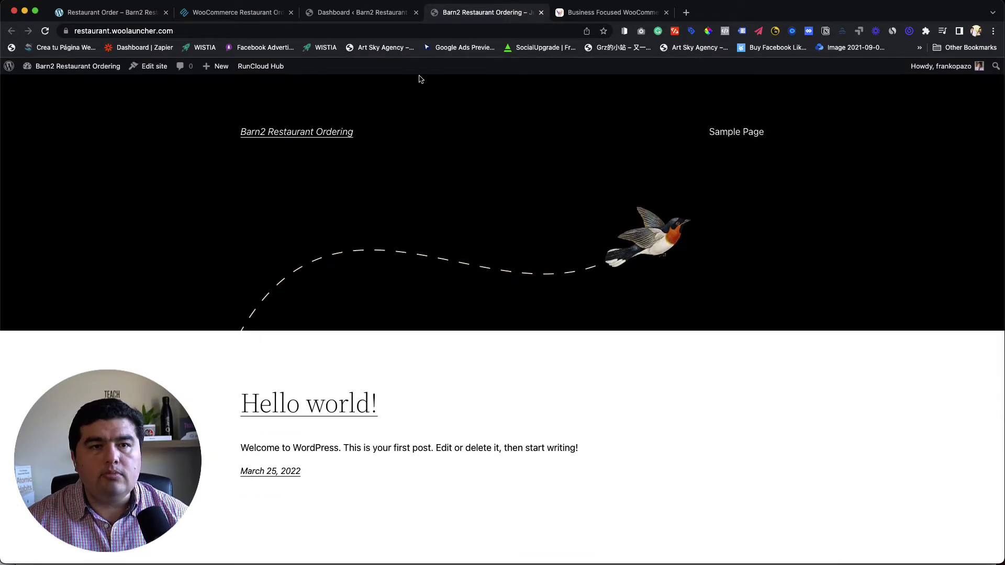
Step: Search the WordPress theme directory for blocksy, then install and activate the Blocksy theme
{"action": "left_click", "coordinate": [376, 13]}
{"action": "mouse_move", "coordinate": [39, 228]}
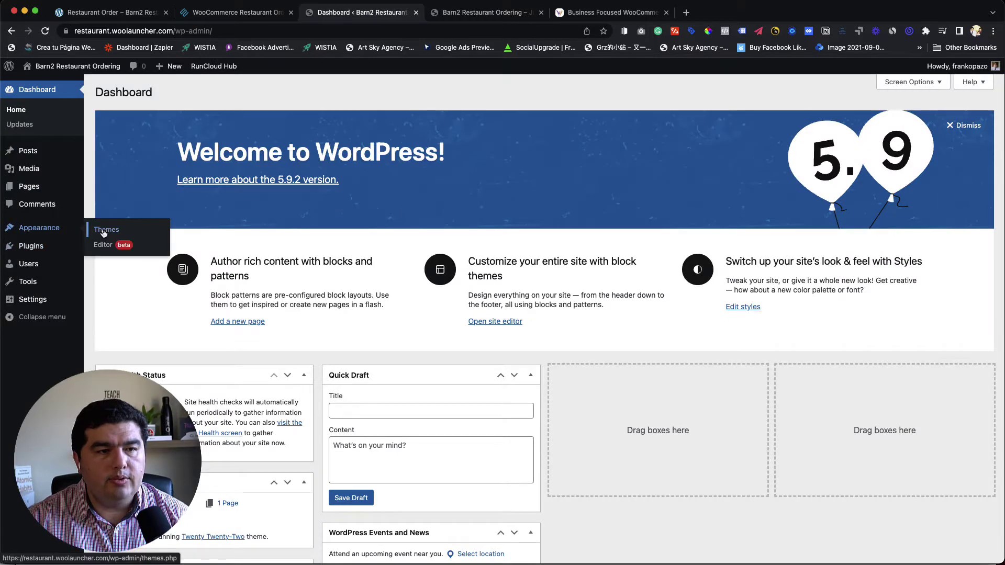
{"action": "left_click", "coordinate": [104, 231]}
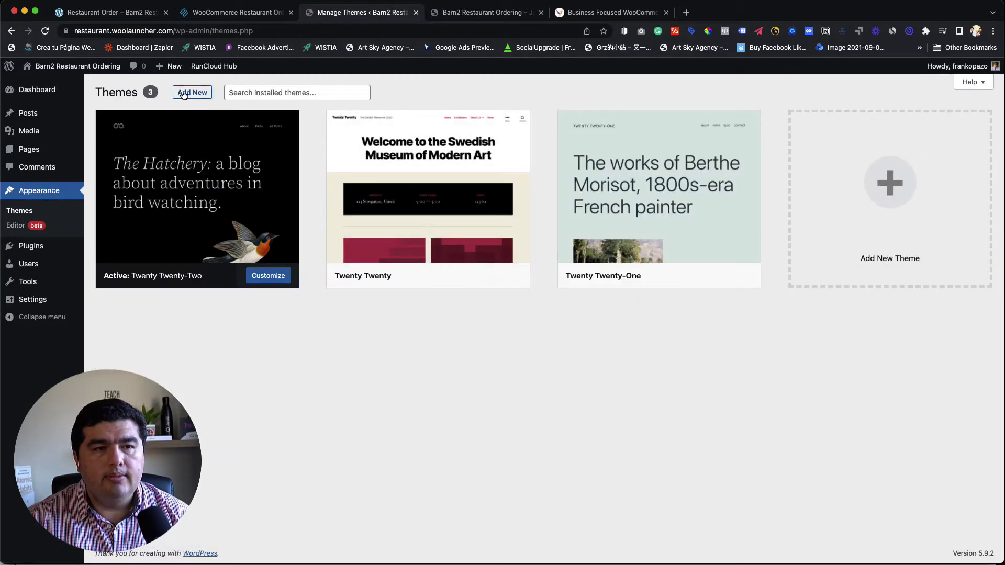
{"action": "left_click", "coordinate": [184, 94]}
{"action": "left_click", "coordinate": [871, 123]}
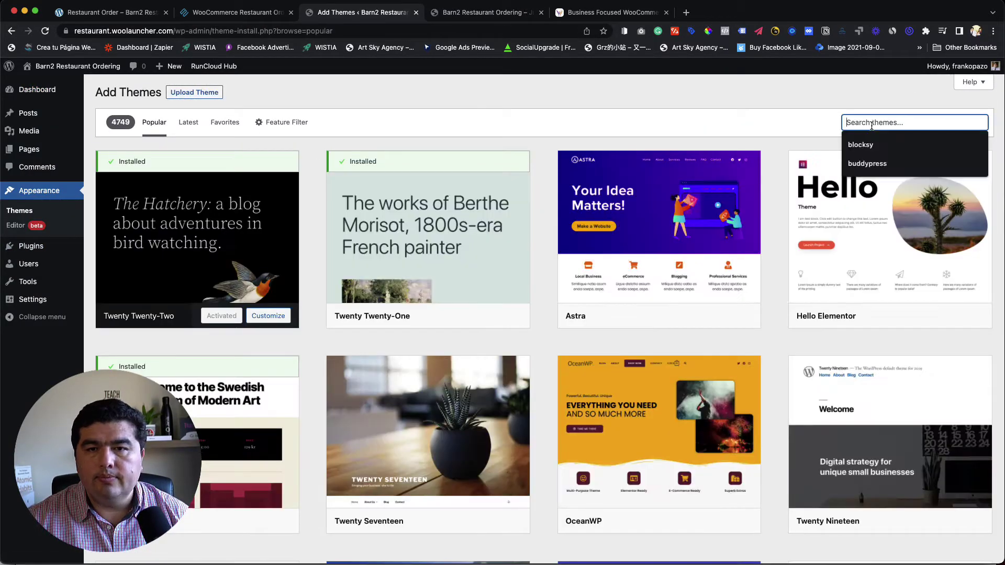
{"action": "type", "text": "blocksy"}
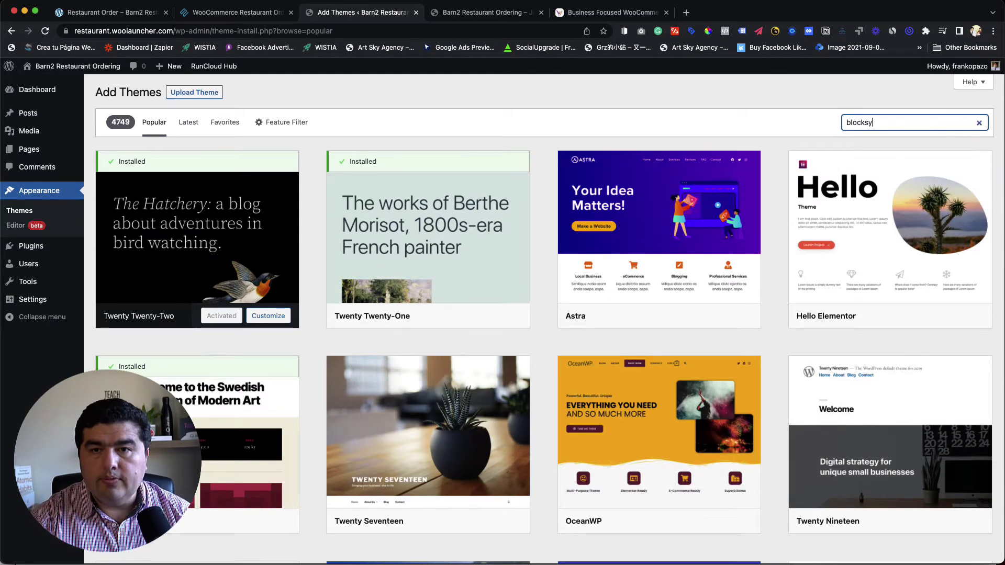
{"action": "left_click", "coordinate": [234, 317]}
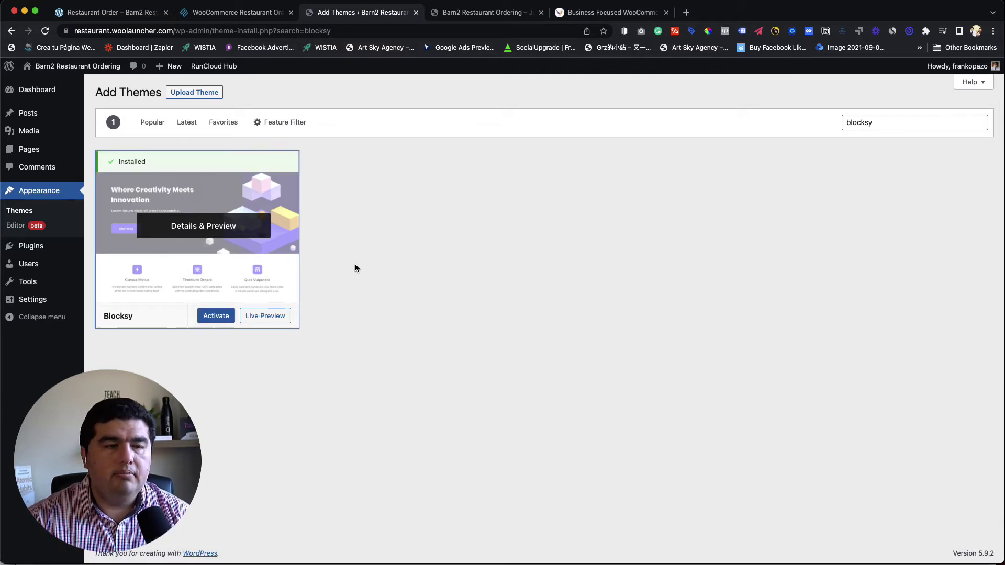
{"action": "left_click", "coordinate": [217, 317]}
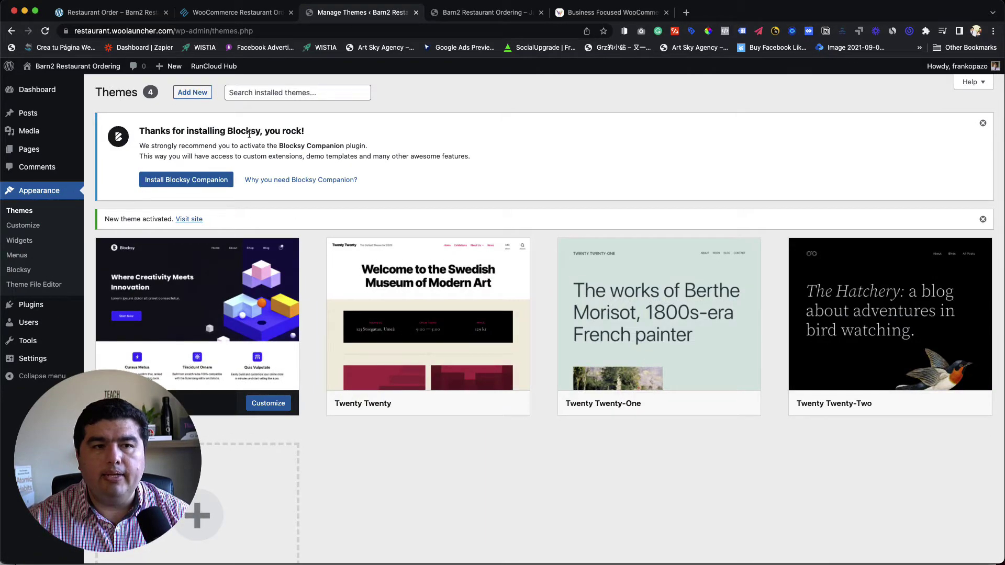
Step: Install the recommended Blocksy Companion plugin, skip its notification and diagnostic tracking opt-in, and look over the Blocksy home page
{"action": "left_click", "coordinate": [237, 178]}
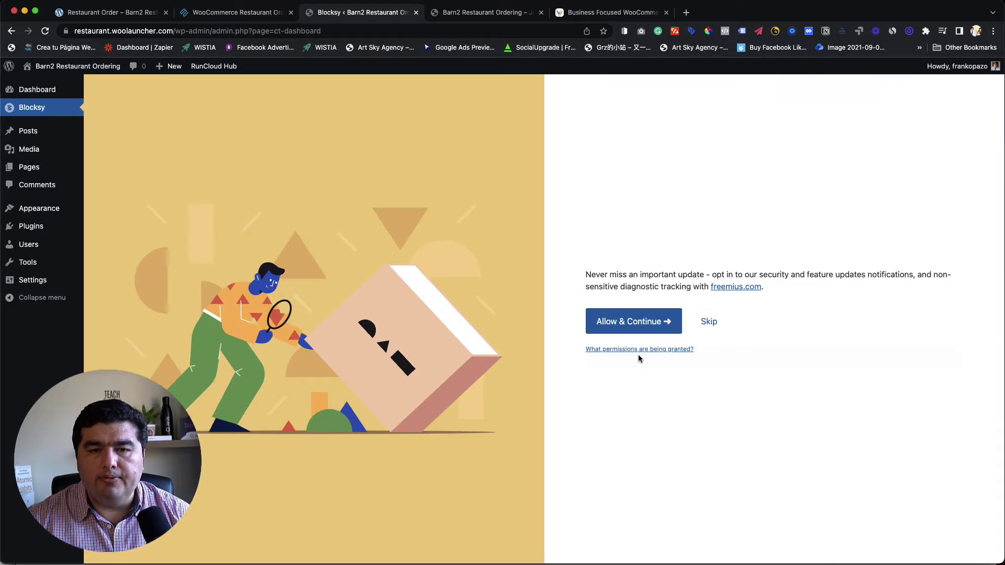
{"action": "left_click", "coordinate": [715, 330]}
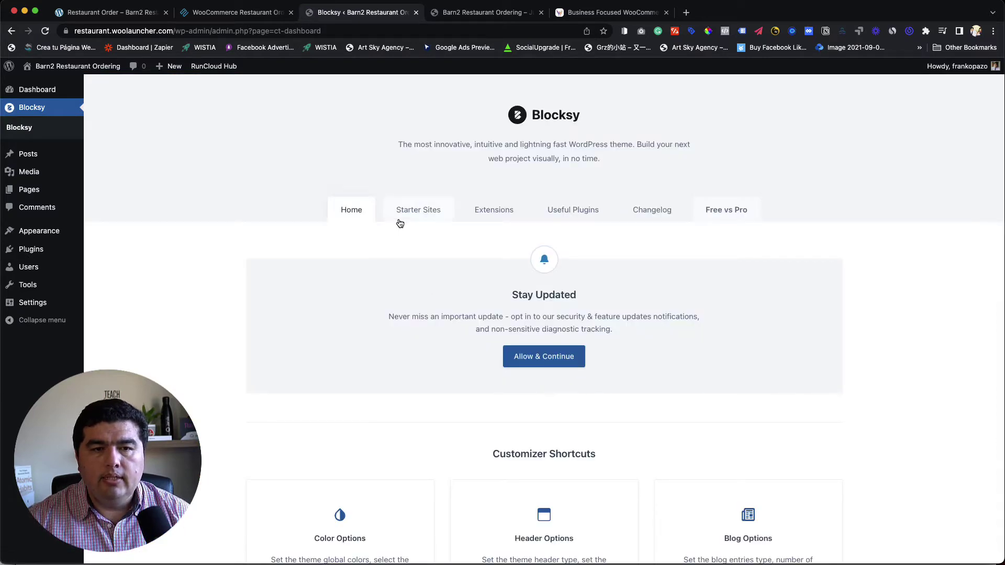
{"action": "scroll", "coordinate": [421, 242], "scroll_direction": "down", "scroll_amount": 2}
{"action": "scroll", "coordinate": [433, 233], "scroll_direction": "down", "scroll_amount": 5}
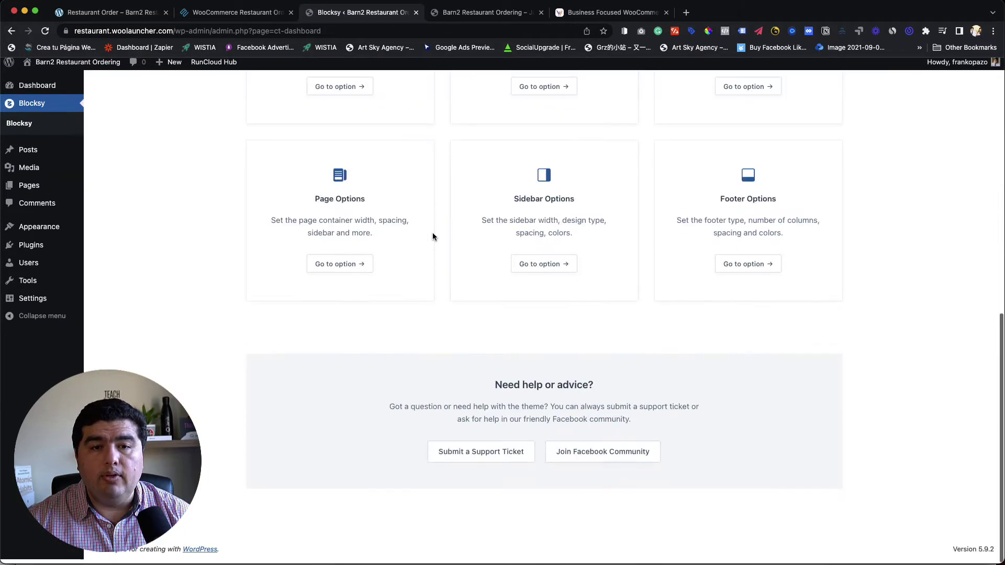
{"action": "scroll", "coordinate": [433, 233], "scroll_direction": "up", "scroll_amount": 10}
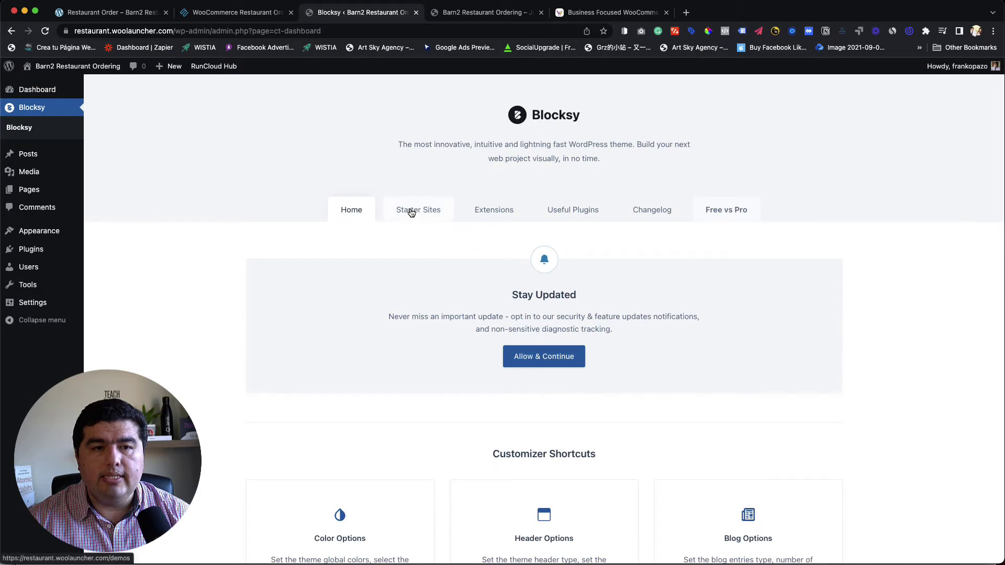
Step: Import the Tasty starter site with the child theme, Gutenberg builder, all required plugins, options, widgets, content and a clean install
{"action": "left_click", "coordinate": [414, 212]}
{"action": "scroll", "coordinate": [893, 332], "scroll_direction": "down", "scroll_amount": 10}
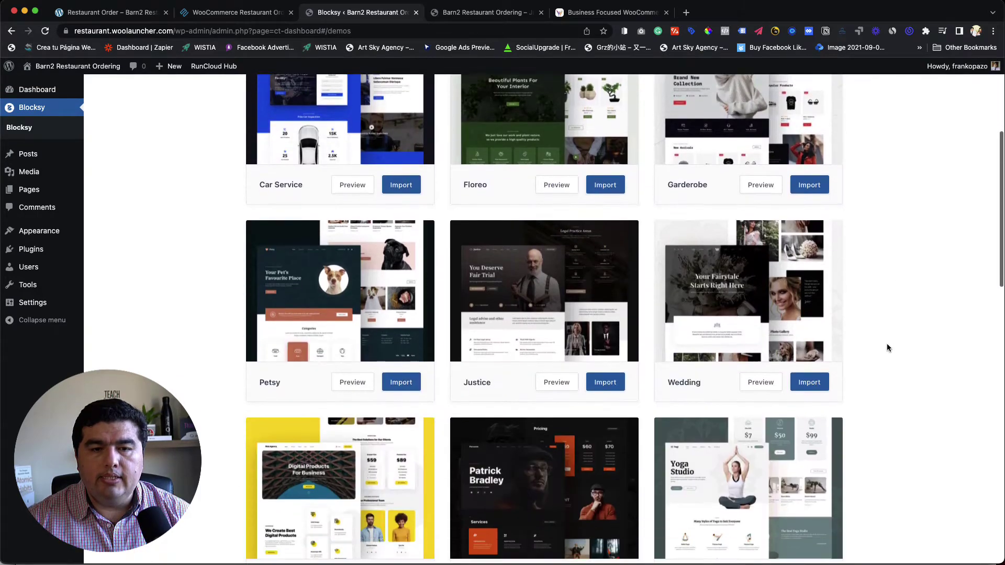
{"action": "scroll", "coordinate": [886, 350], "scroll_direction": "down", "scroll_amount": 3}
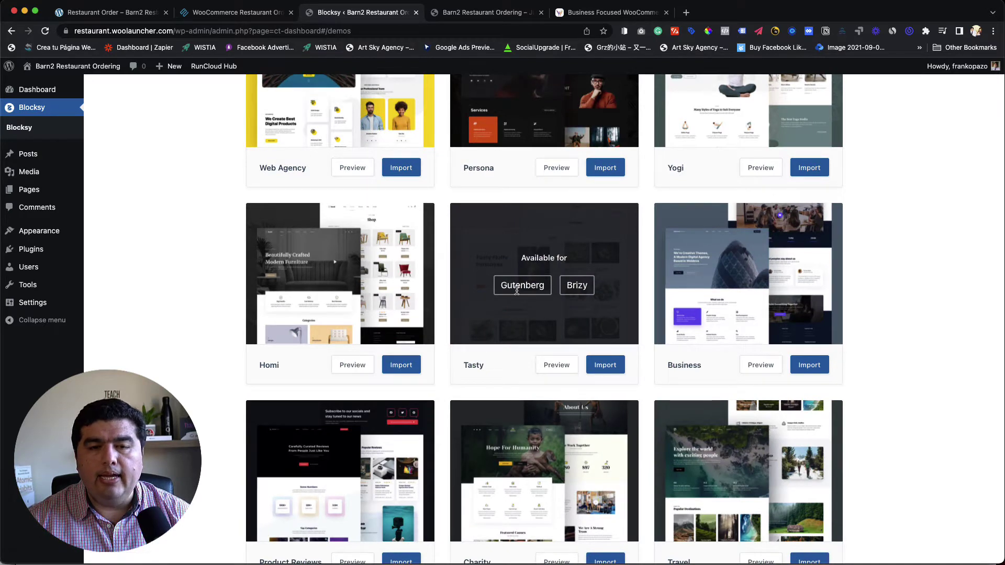
{"action": "left_click", "coordinate": [609, 370]}
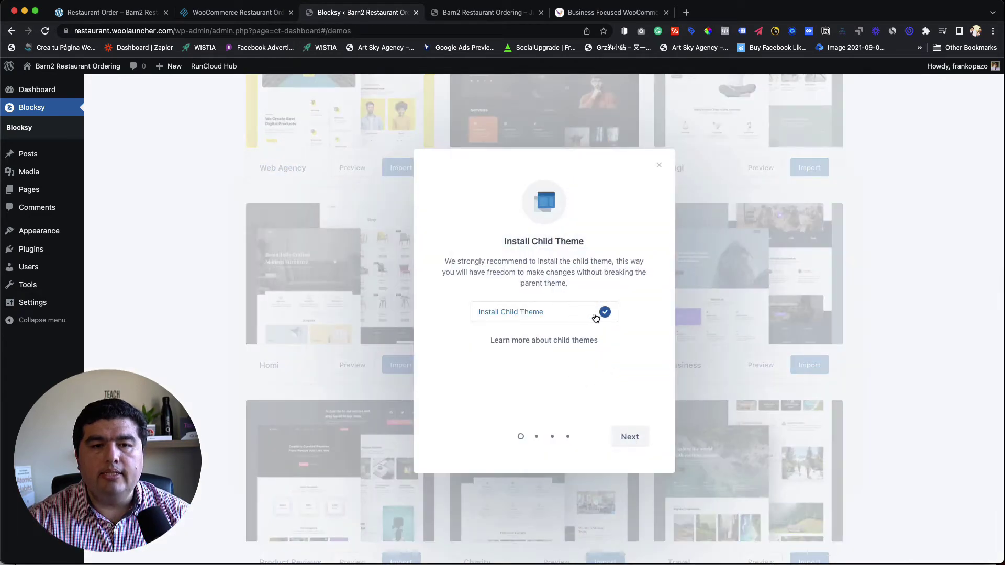
{"action": "left_click", "coordinate": [636, 440]}
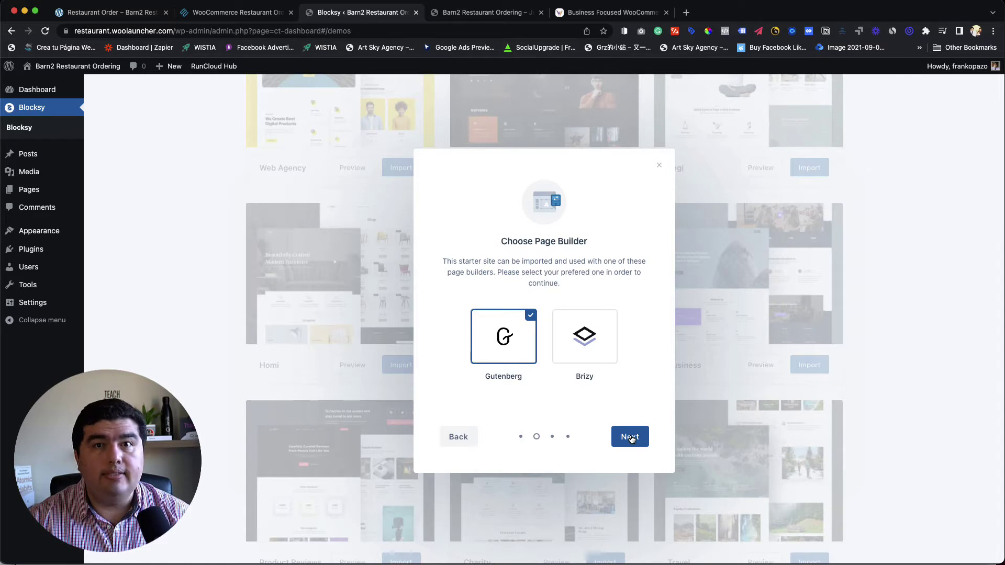
{"action": "left_click", "coordinate": [631, 439]}
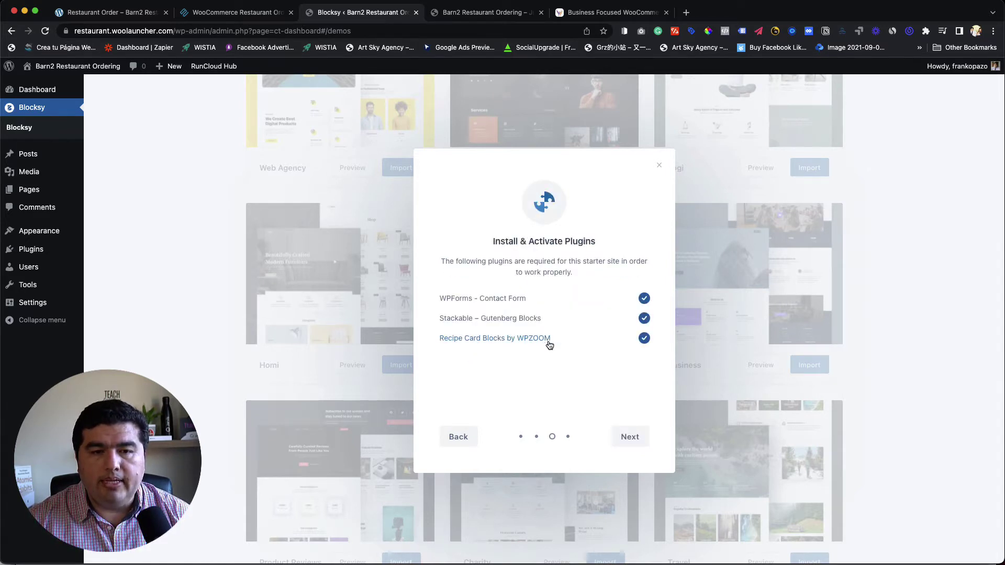
{"action": "left_click", "coordinate": [610, 438]}
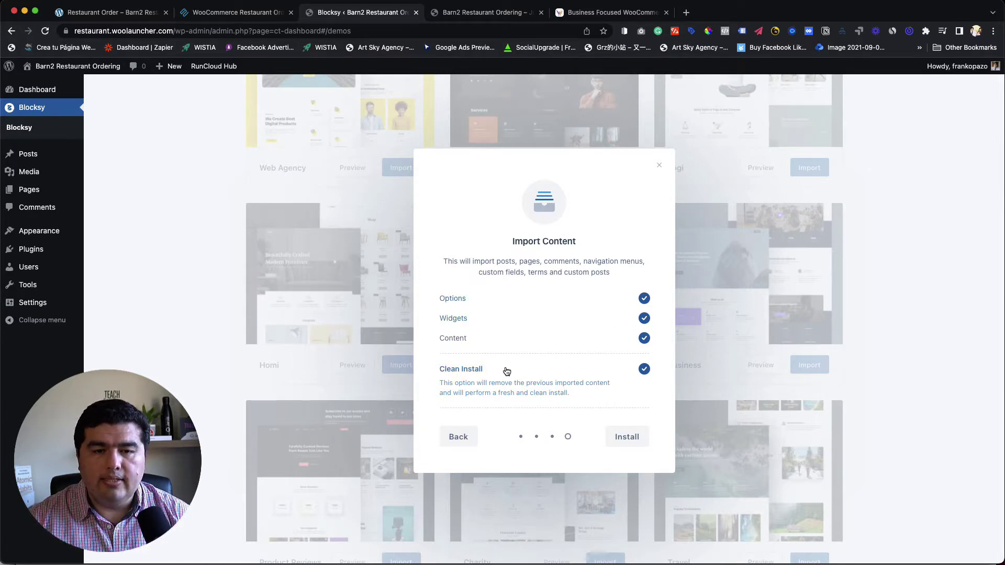
{"action": "left_click", "coordinate": [631, 438]}
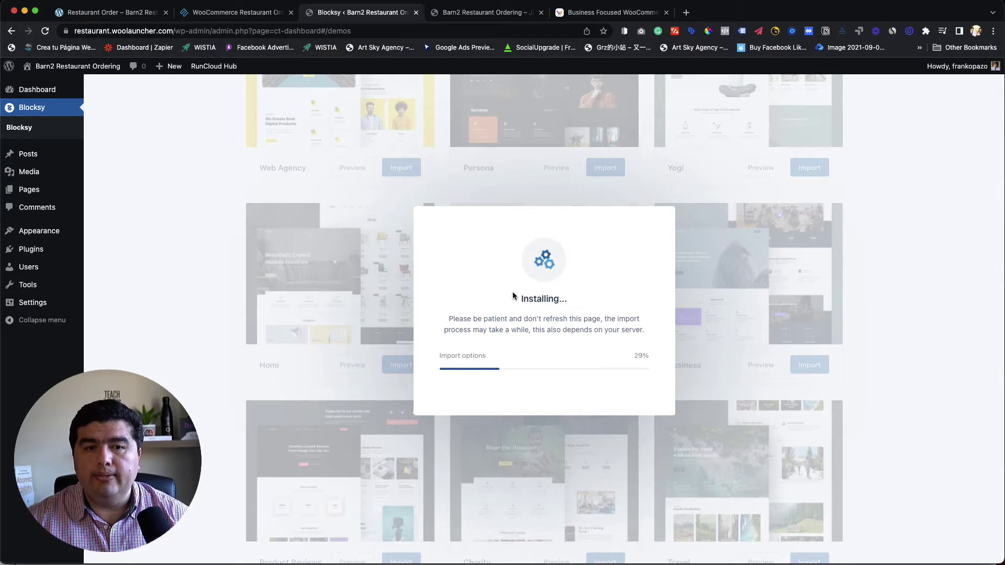
Step: Review the Barn2 WooCommerce Restaurant Ordering plugin page, including its menu design, food options, customer reviews and feature list
{"action": "key", "text": "ctrl+shift+Tab"}
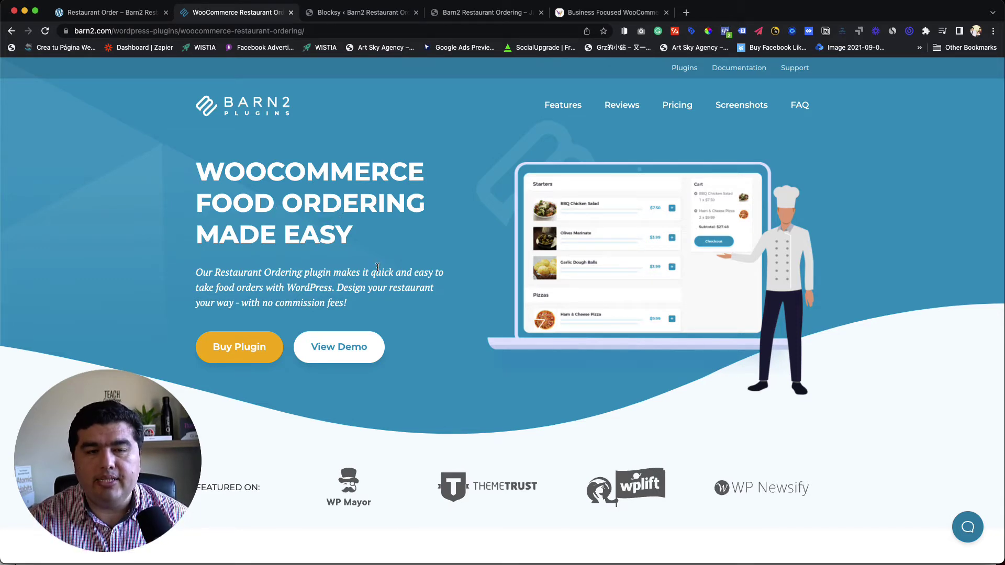
{"action": "scroll", "coordinate": [366, 303], "scroll_direction": "down", "scroll_amount": 1}
{"action": "scroll", "coordinate": [345, 335], "scroll_direction": "up", "scroll_amount": 1}
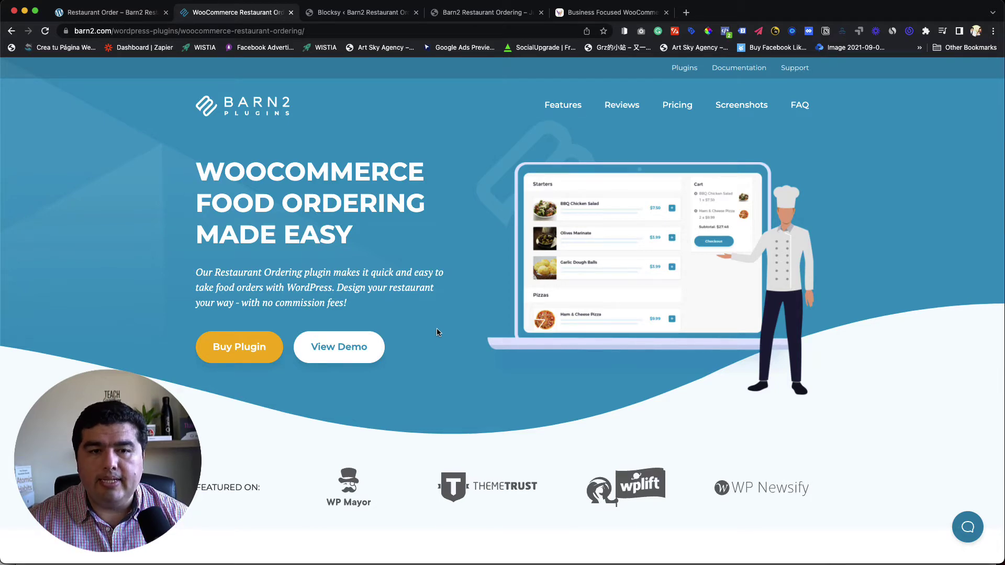
{"action": "scroll", "coordinate": [432, 338], "scroll_direction": "down", "scroll_amount": 6}
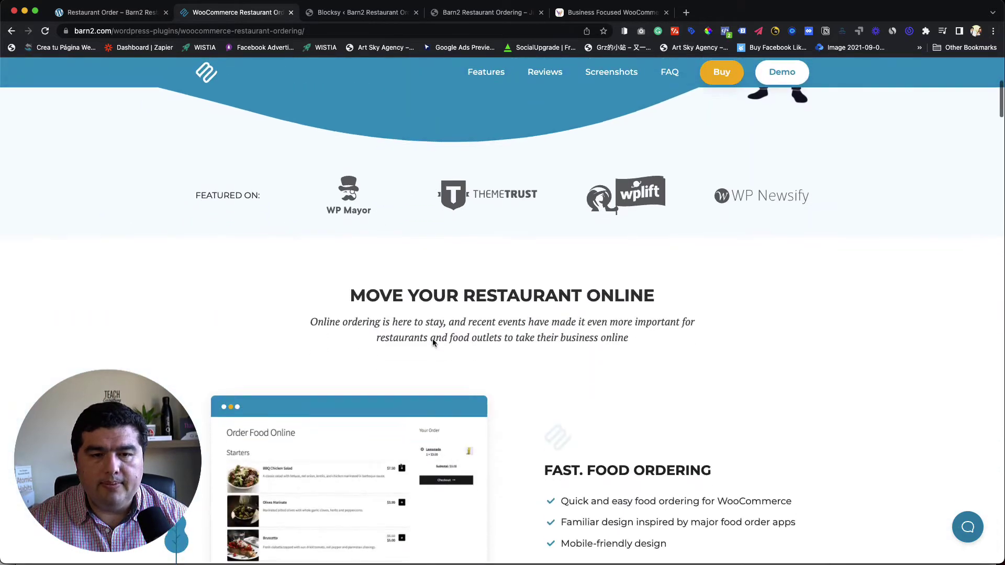
{"action": "scroll", "coordinate": [732, 352], "scroll_direction": "down", "scroll_amount": 4}
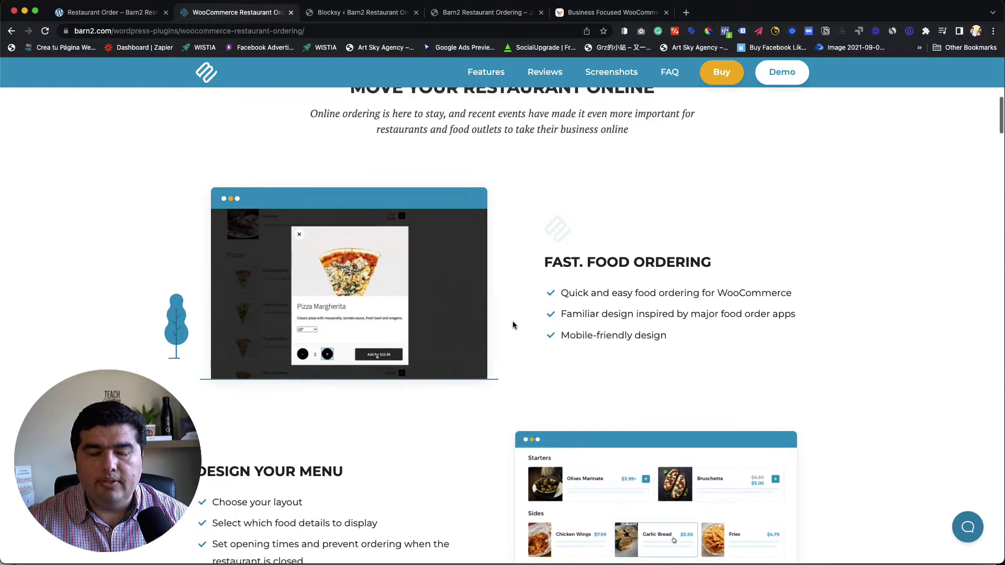
{"action": "scroll", "coordinate": [512, 325], "scroll_direction": "down", "scroll_amount": 3}
{"action": "scroll", "coordinate": [472, 342], "scroll_direction": "down", "scroll_amount": 1}
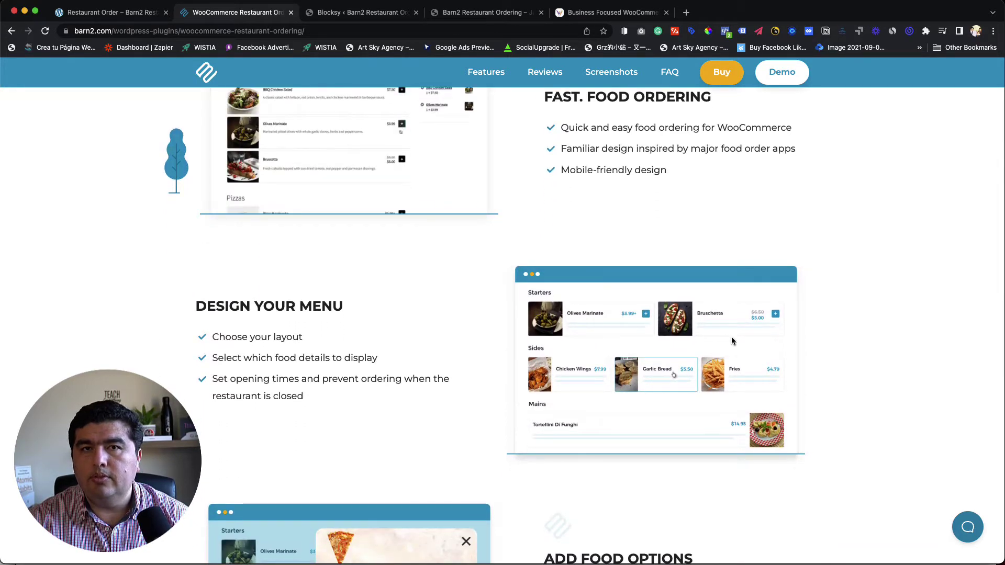
{"action": "scroll", "coordinate": [610, 376], "scroll_direction": "down", "scroll_amount": 3}
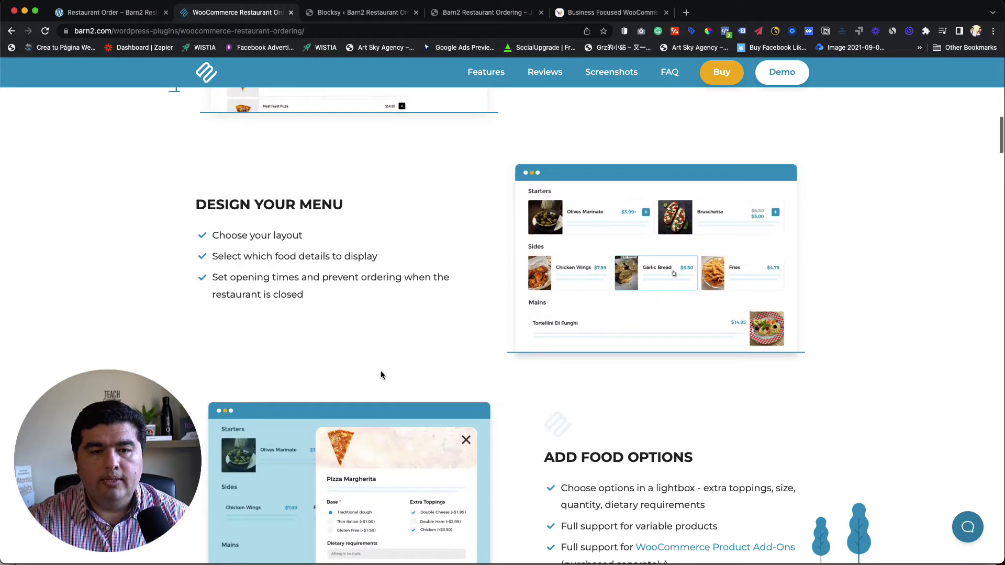
{"action": "scroll", "coordinate": [381, 373], "scroll_direction": "down", "scroll_amount": 3}
{"action": "scroll", "coordinate": [380, 370], "scroll_direction": "down", "scroll_amount": 1}
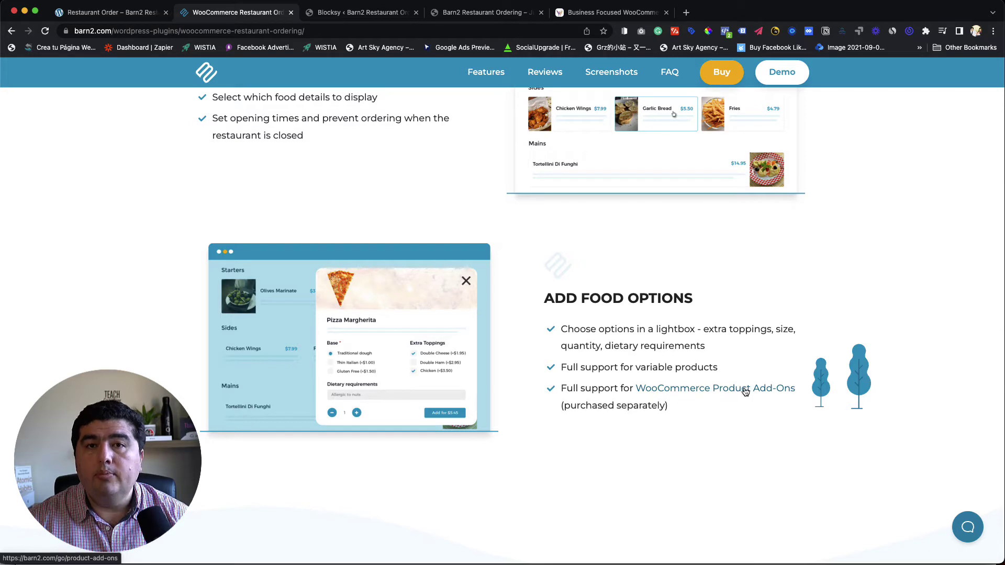
{"action": "scroll", "coordinate": [550, 348], "scroll_direction": "down", "scroll_amount": 15}
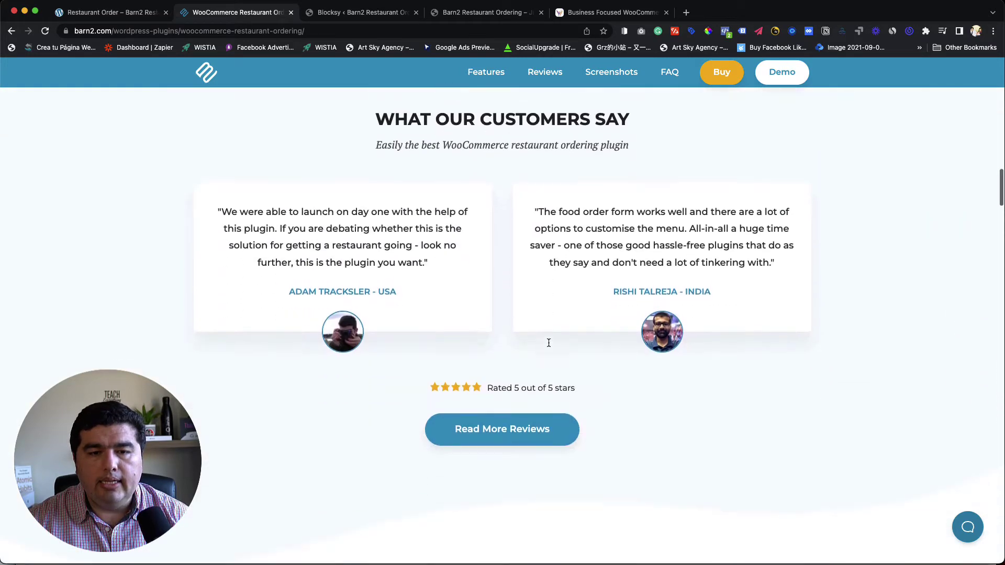
{"action": "scroll", "coordinate": [549, 345], "scroll_direction": "down", "scroll_amount": 5}
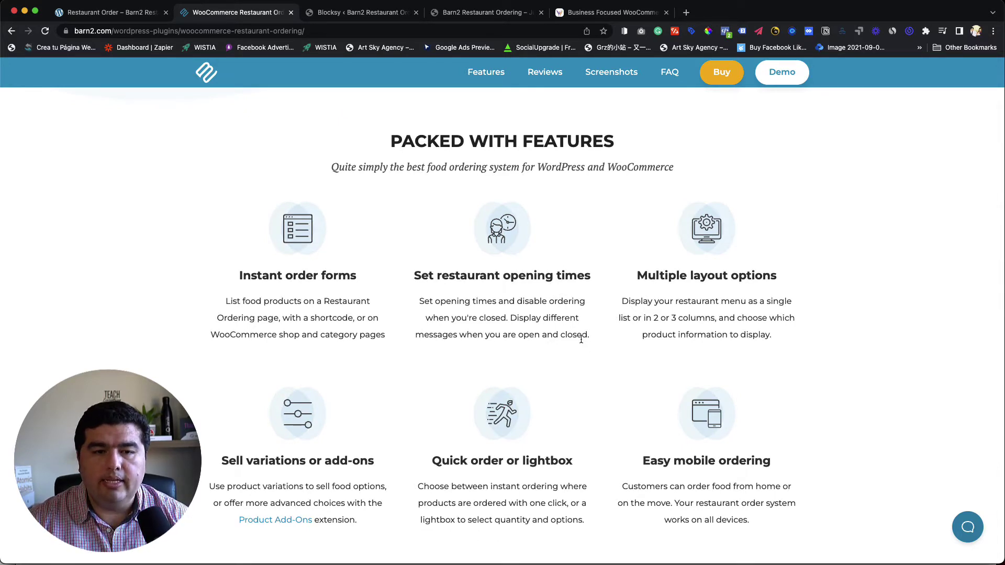
{"action": "scroll", "coordinate": [572, 340], "scroll_direction": "up", "scroll_amount": 20}
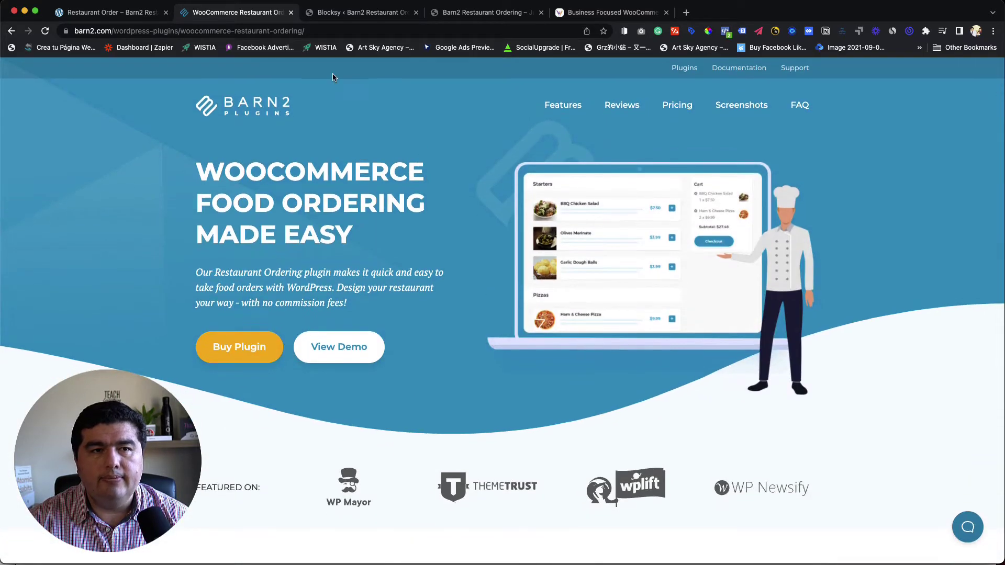
Step: Return to the finished starter site import, view the new site and look over its Tasty home page and recipe categories
{"action": "left_click", "coordinate": [396, 16]}
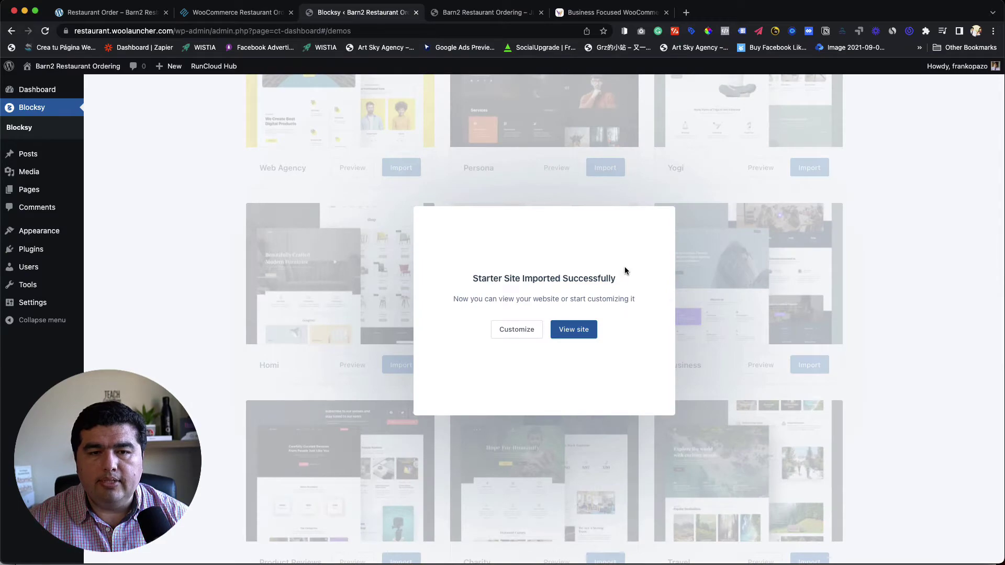
{"action": "left_click", "coordinate": [586, 332]}
{"action": "scroll", "coordinate": [450, 262], "scroll_direction": "down", "scroll_amount": 2}
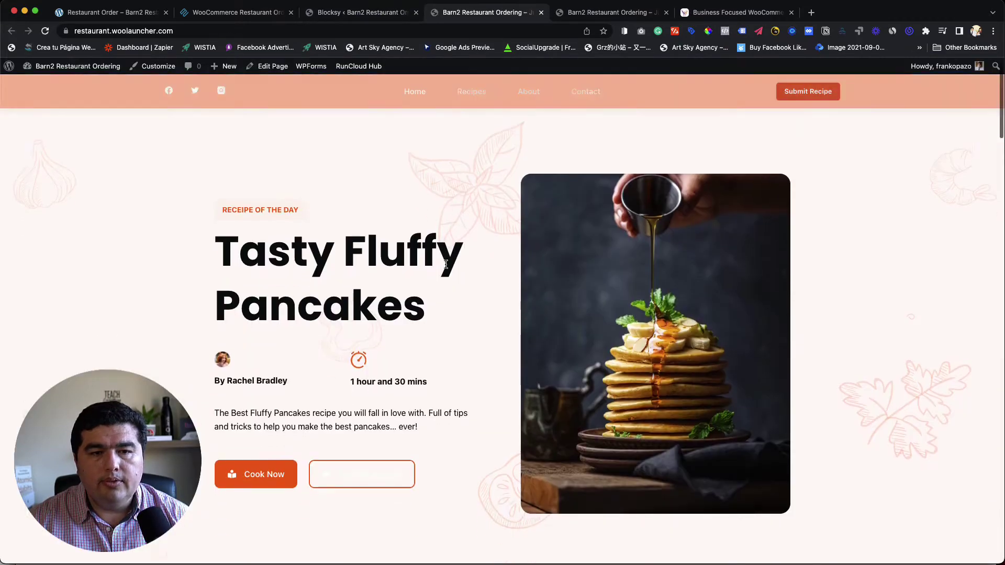
{"action": "scroll", "coordinate": [469, 262], "scroll_direction": "down", "scroll_amount": 15}
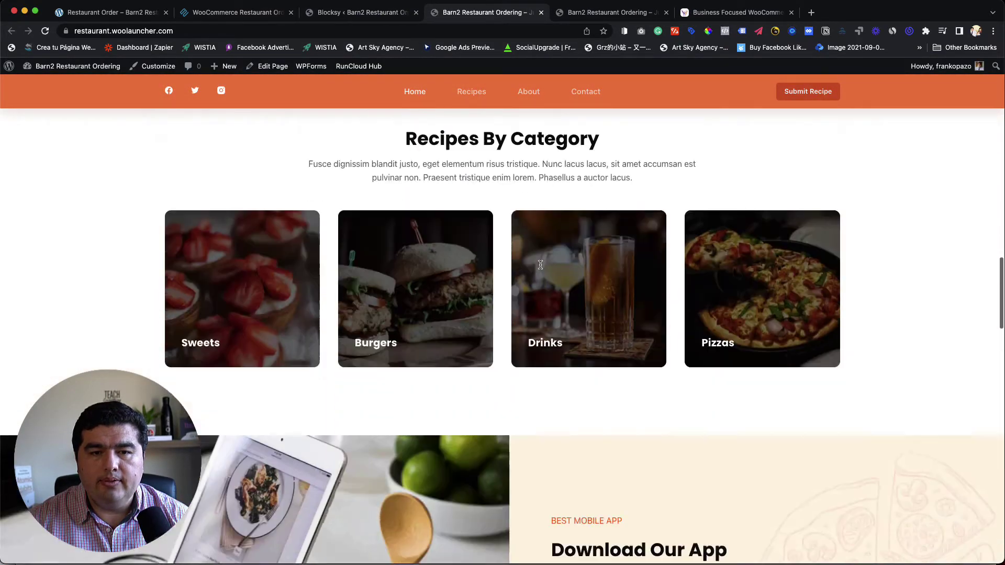
{"action": "scroll", "coordinate": [539, 264], "scroll_direction": "up", "scroll_amount": 20}
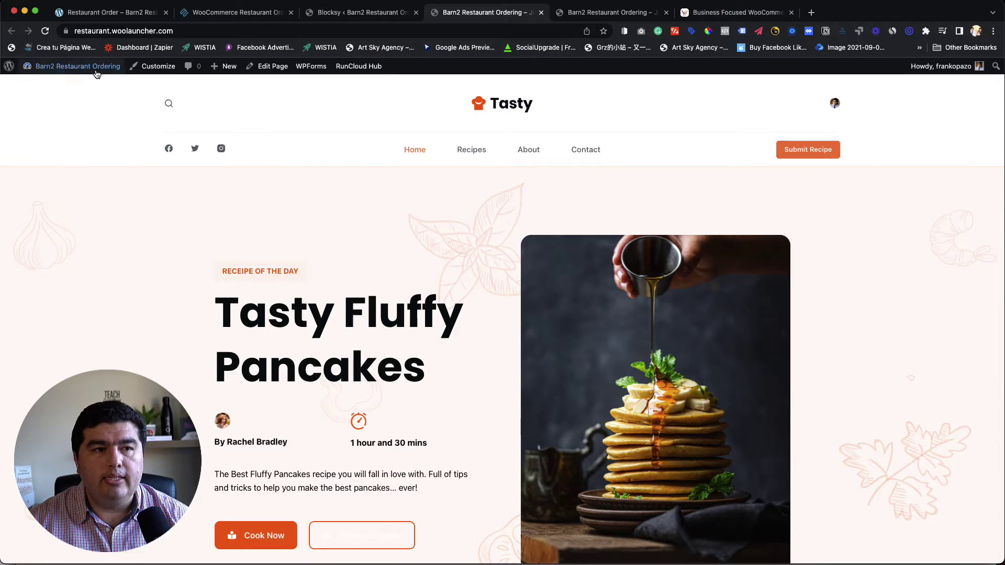
Step: Go back to the site's dashboard, search the plugin directory for woocommerce and install the WooCommerce plugin
{"action": "left_click", "coordinate": [34, 124]}
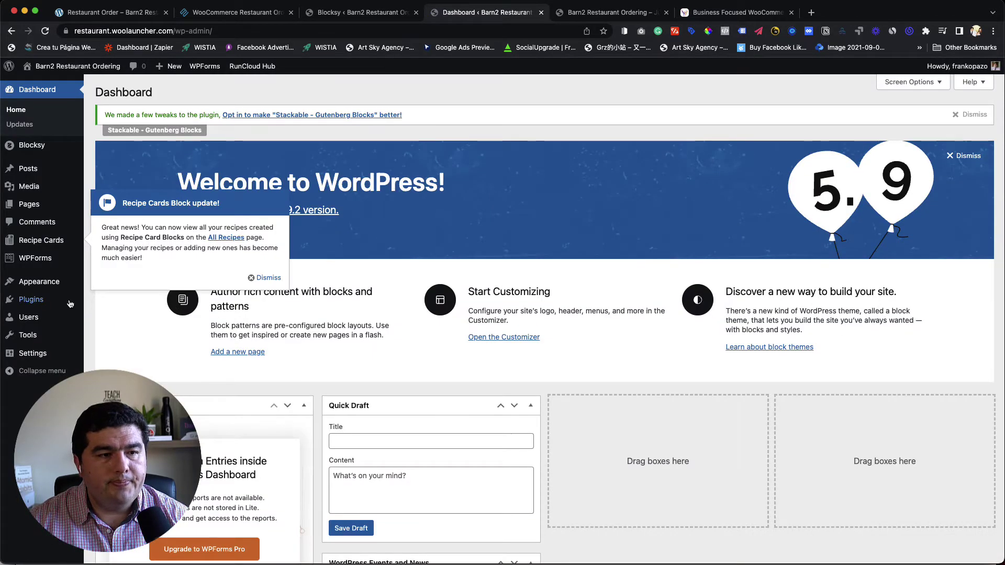
{"action": "mouse_move", "coordinate": [32, 299]}
{"action": "left_click", "coordinate": [104, 315]}
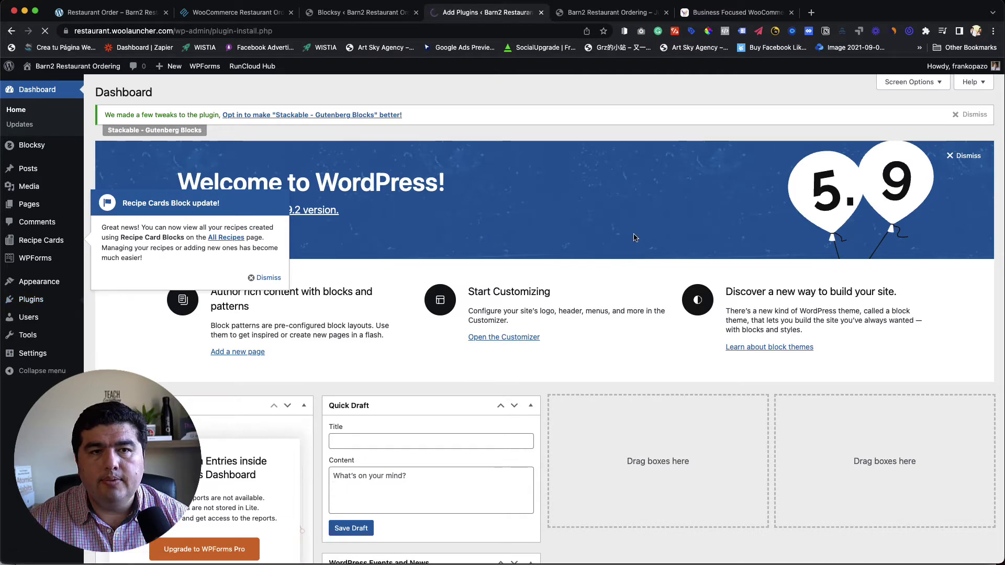
{"action": "left_click", "coordinate": [887, 153]}
{"action": "type", "text": "wooc"}
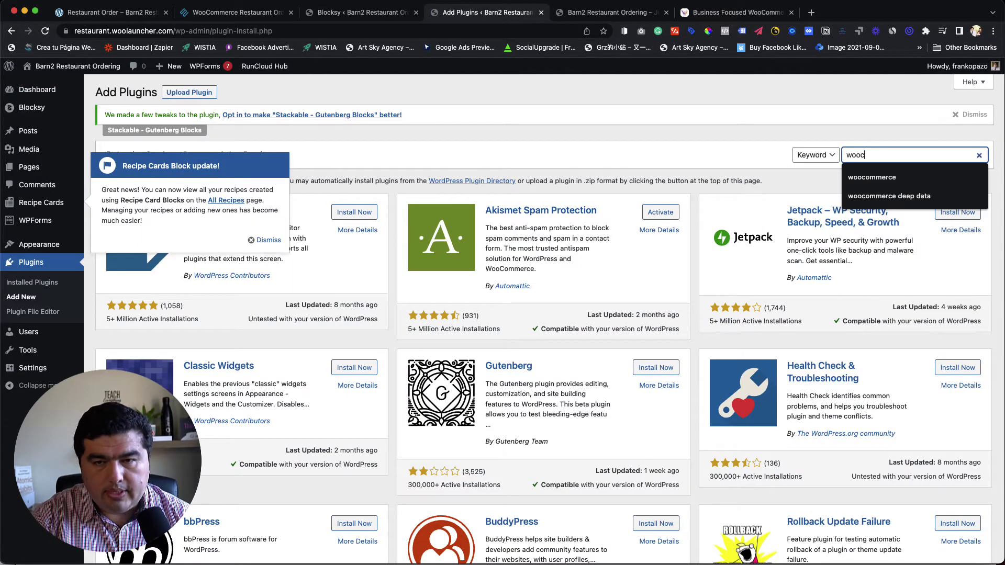
{"action": "type", "text": "ommerce"}
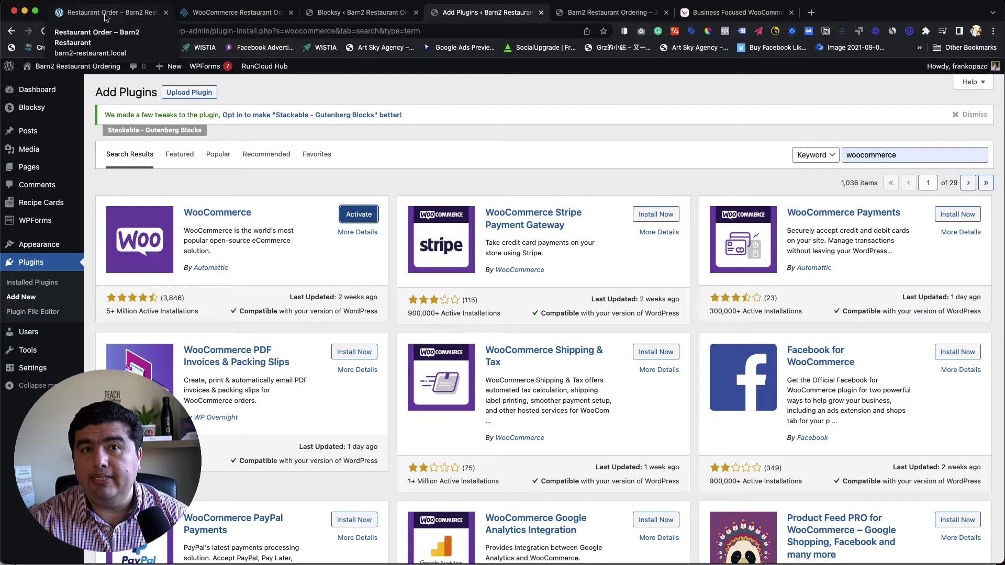
Step: Switch to the prepared restaurant site, open its dashboard and deactivate WooCommerce Product Add-ons among the installed plugins
{"action": "left_click", "coordinate": [105, 13]}
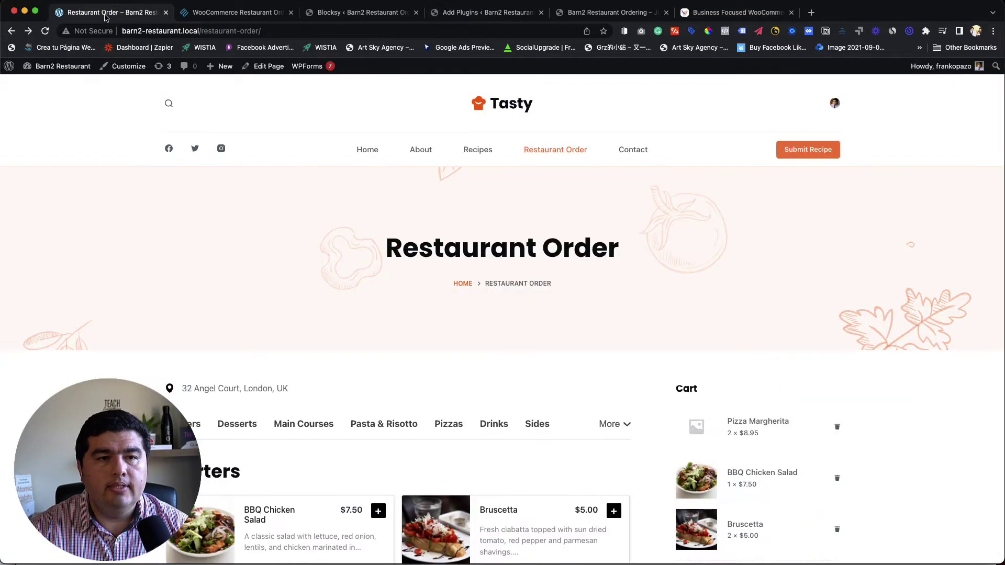
{"action": "left_click", "coordinate": [47, 82]}
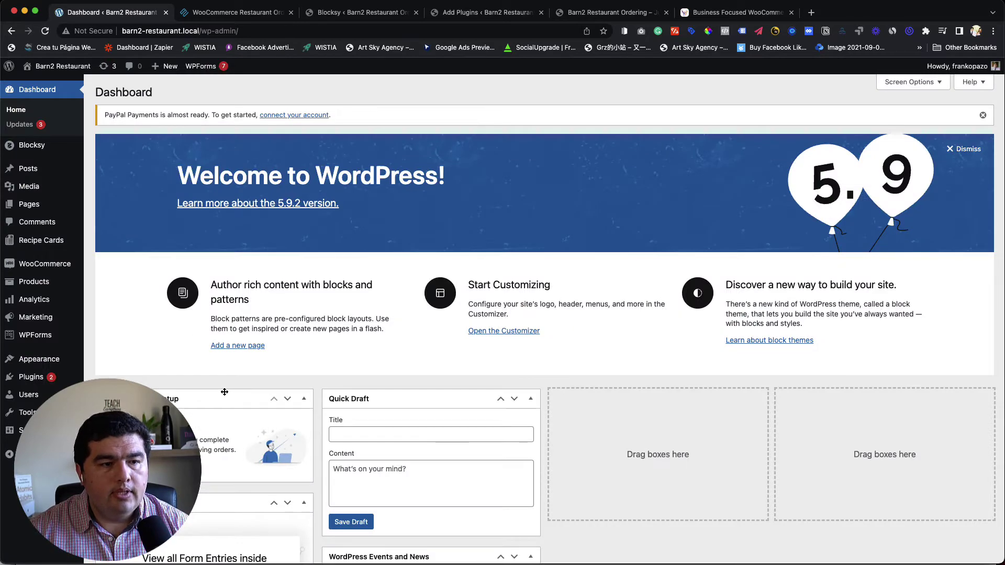
{"action": "mouse_move", "coordinate": [51, 386]}
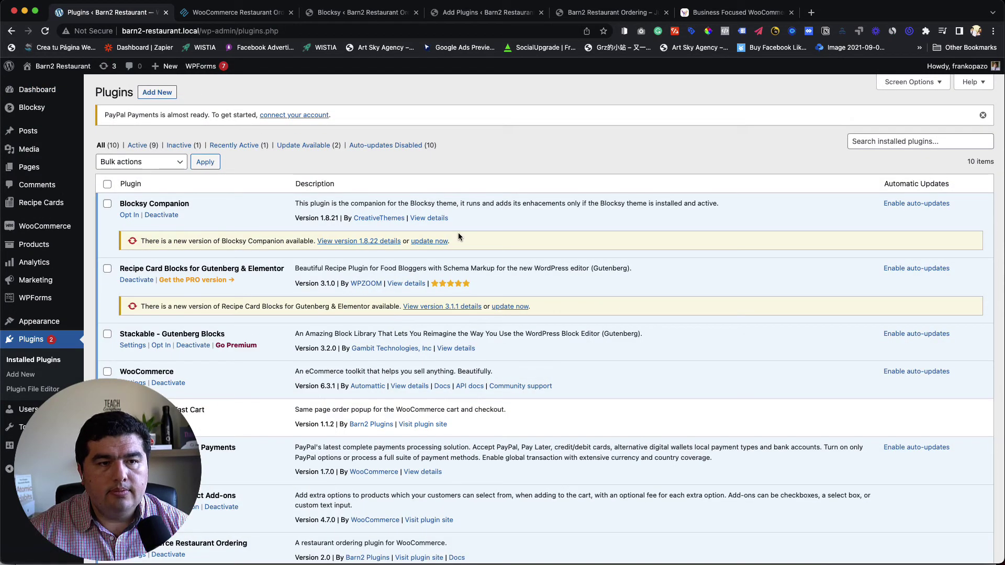
{"action": "scroll", "coordinate": [240, 229], "scroll_direction": "down", "scroll_amount": 3}
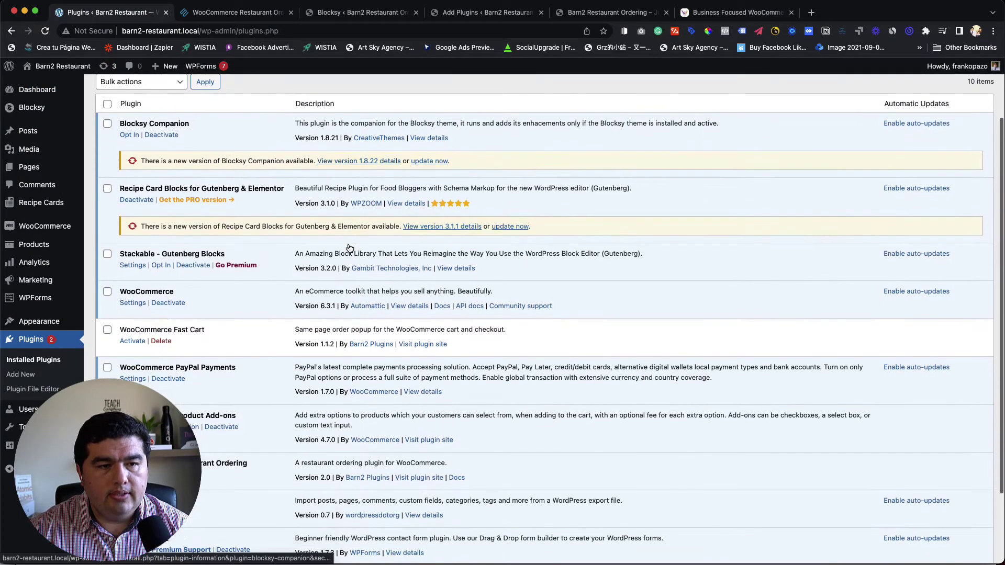
{"action": "scroll", "coordinate": [203, 294], "scroll_direction": "down", "scroll_amount": 1}
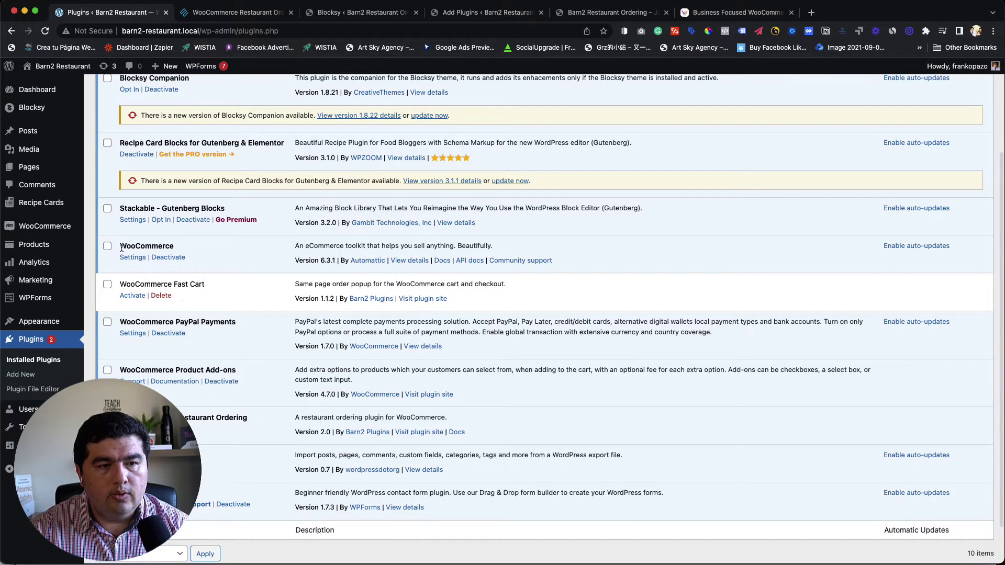
{"action": "scroll", "coordinate": [249, 341], "scroll_direction": "down", "scroll_amount": 2}
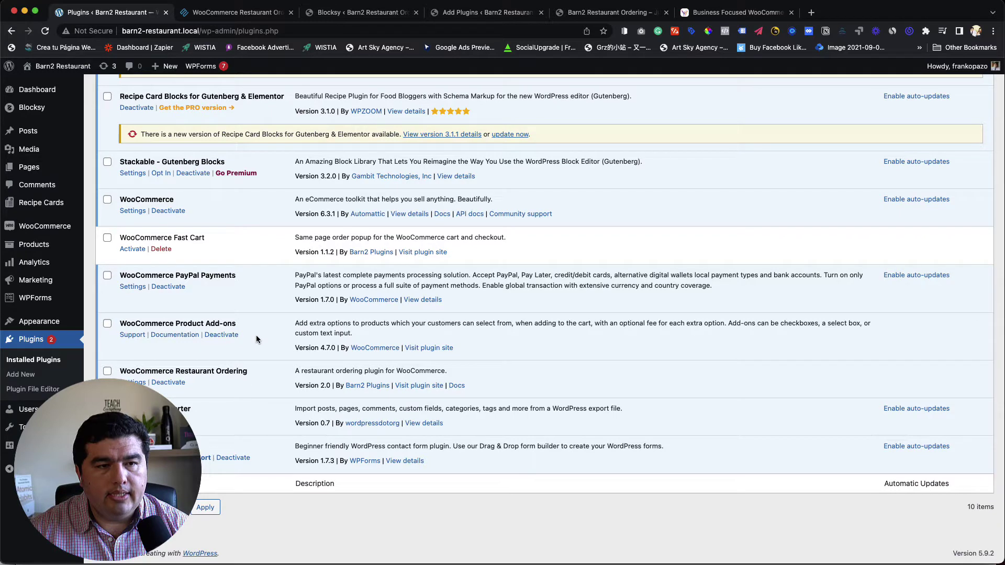
{"action": "left_click", "coordinate": [228, 336]}
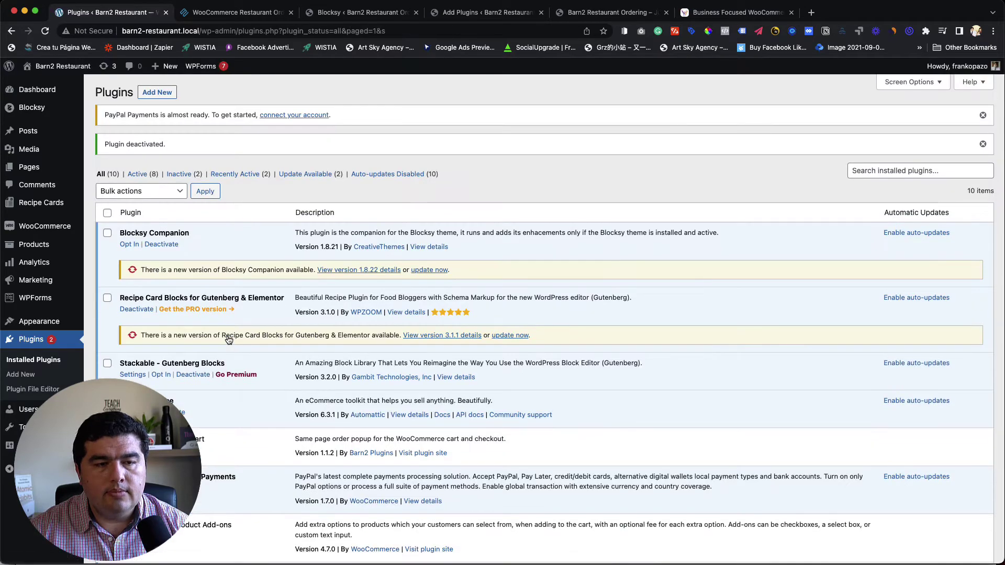
Step: Find the WooCommerce Restaurant Ordering plugin in the installed plugins list and highlight its name
{"action": "scroll", "coordinate": [251, 351], "scroll_direction": "down", "scroll_amount": 2}
{"action": "scroll", "coordinate": [276, 365], "scroll_direction": "down", "scroll_amount": 3}
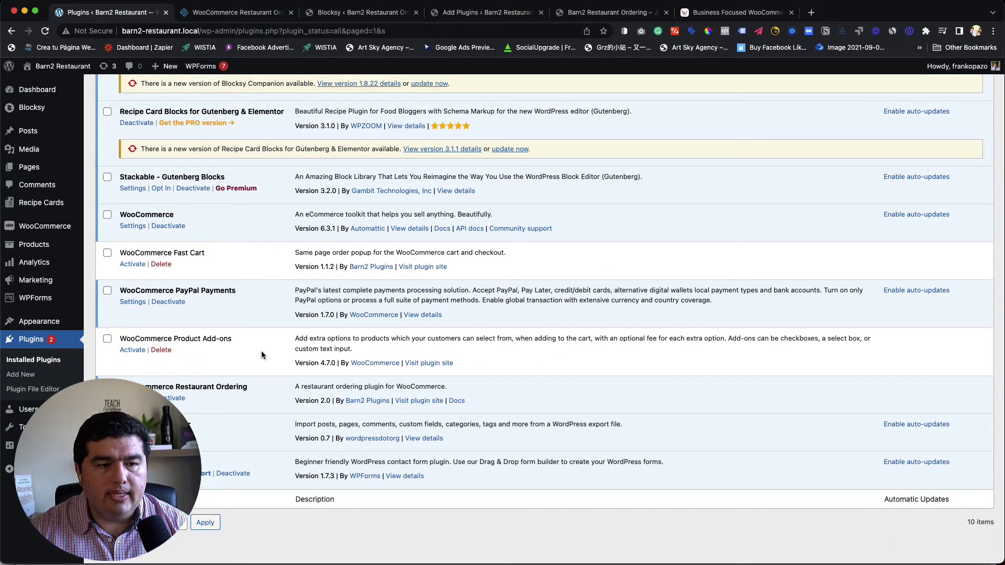
{"action": "scroll", "coordinate": [259, 350], "scroll_direction": "down", "scroll_amount": 1}
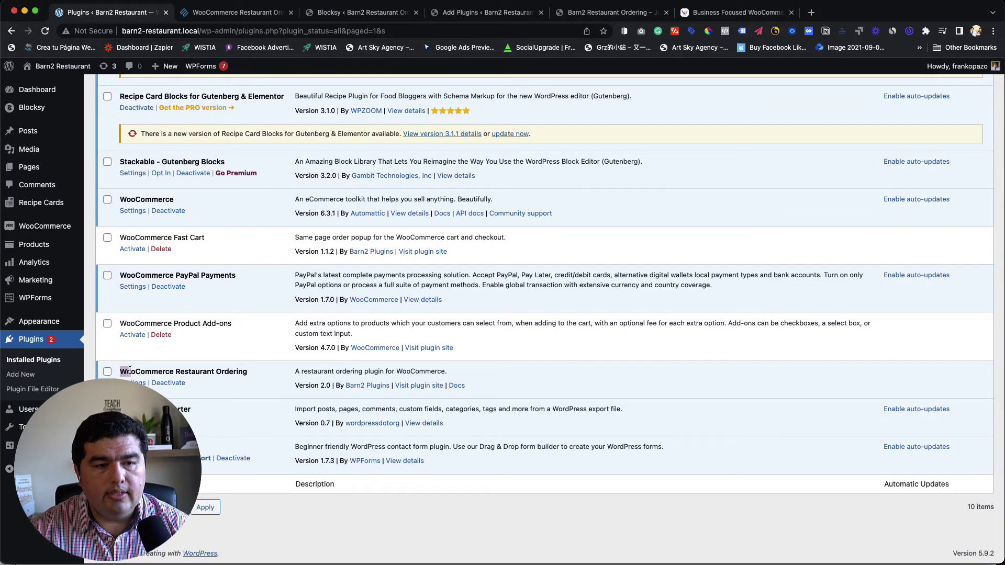
{"action": "left_click_drag", "start_coordinate": [130, 370], "coordinate": [251, 375]}
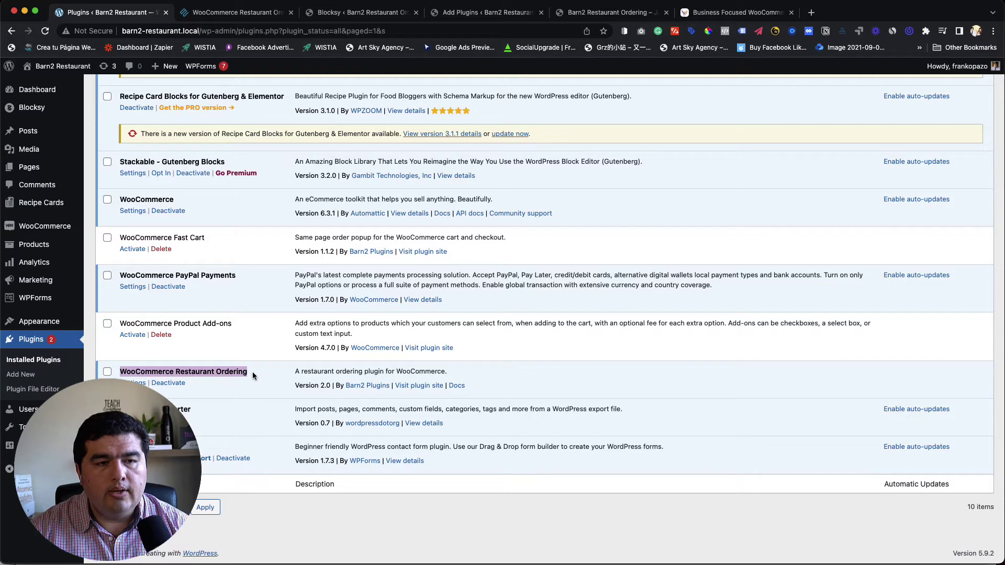
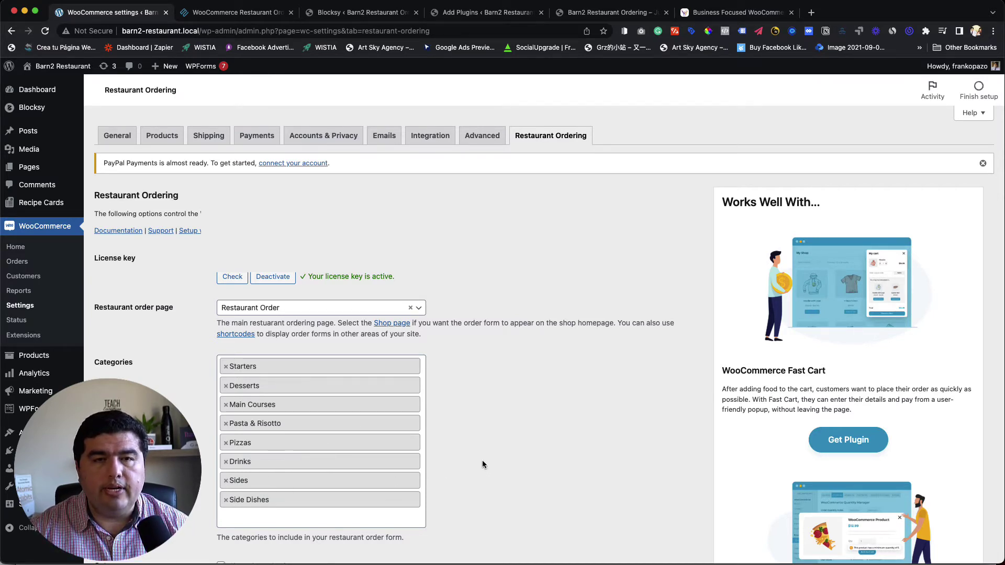
Step: Review the Restaurant Ordering order form options, open the site in a new tab and view its Restaurant Order page
{"action": "scroll", "coordinate": [482, 461], "scroll_direction": "down", "scroll_amount": 6}
{"action": "scroll", "coordinate": [482, 465], "scroll_direction": "down", "scroll_amount": 2}
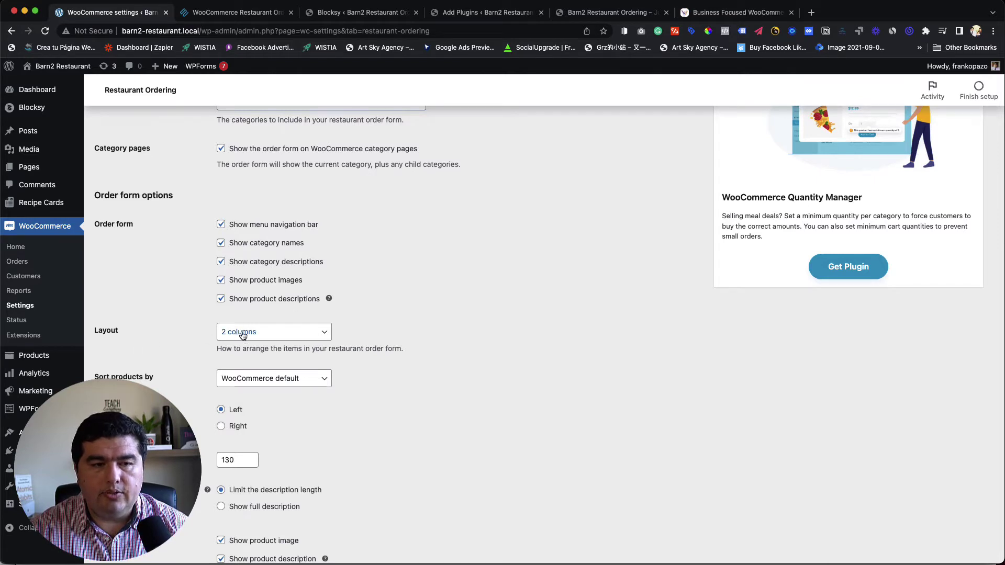
{"action": "mouse_move", "coordinate": [67, 68]}
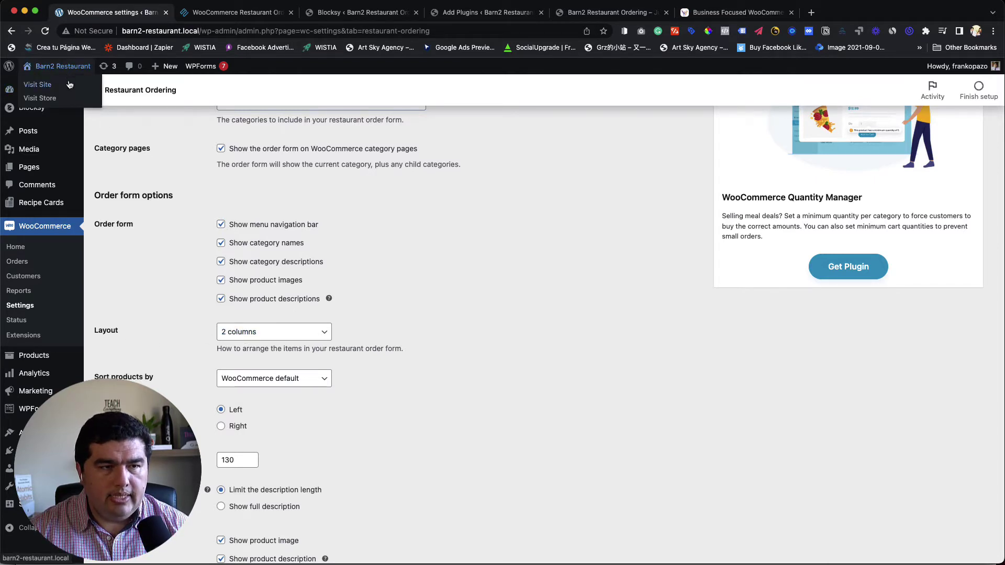
{"action": "right_click", "coordinate": [59, 90]}
{"action": "left_click", "coordinate": [73, 94]}
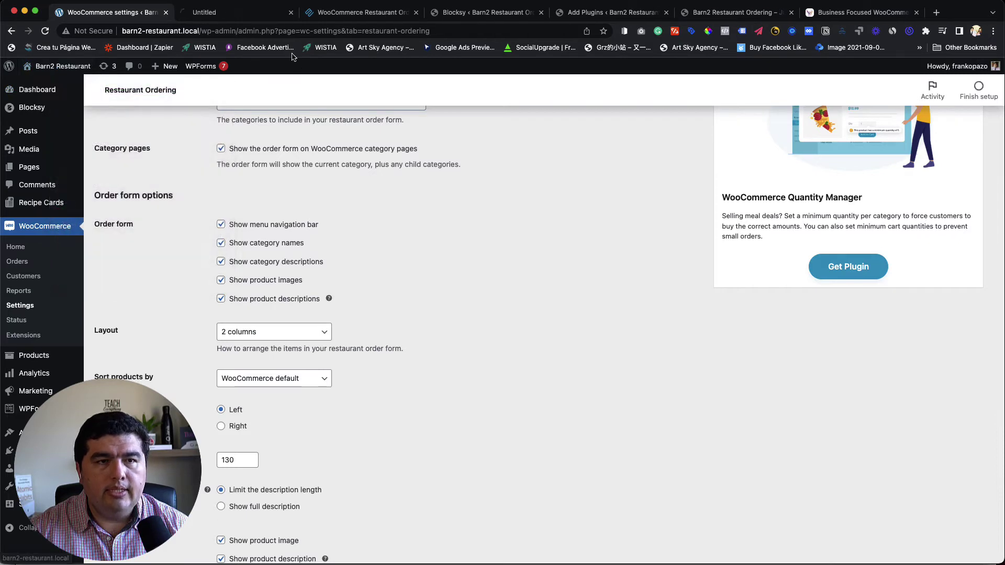
{"action": "left_click", "coordinate": [236, 12]}
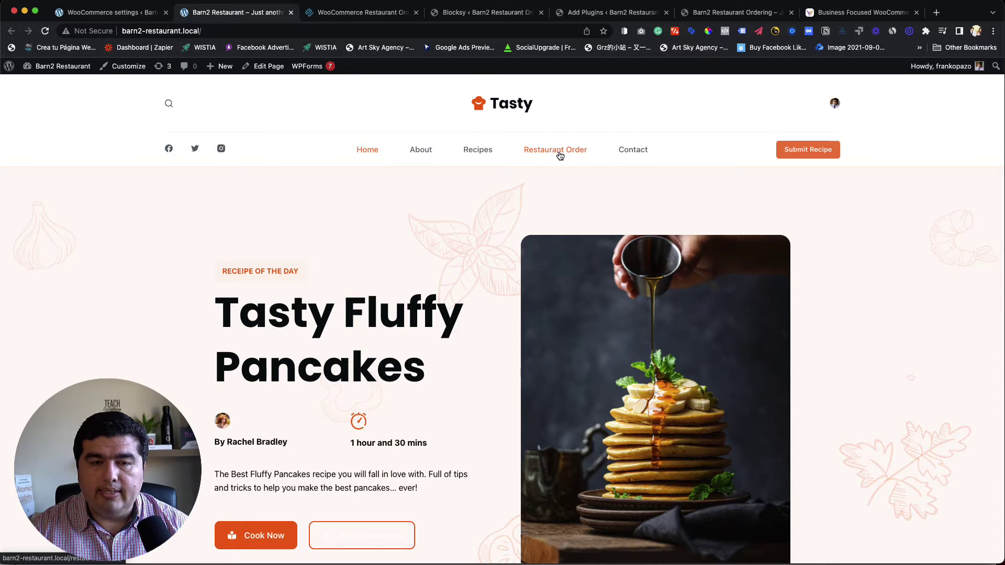
{"action": "left_click", "coordinate": [560, 156]}
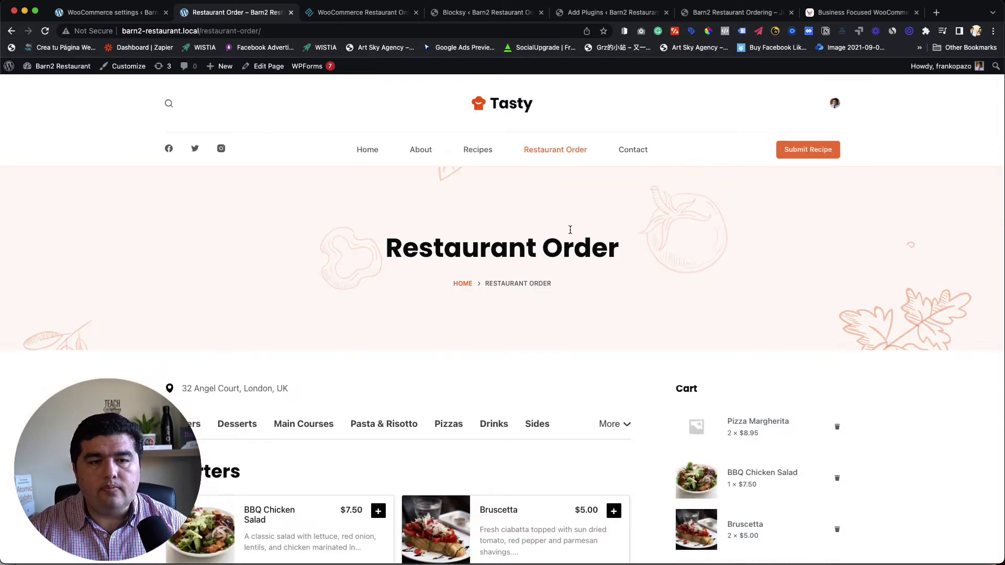
{"action": "scroll", "coordinate": [573, 232], "scroll_direction": "down", "scroll_amount": 1}
{"action": "scroll", "coordinate": [572, 231], "scroll_direction": "down", "scroll_amount": 5}
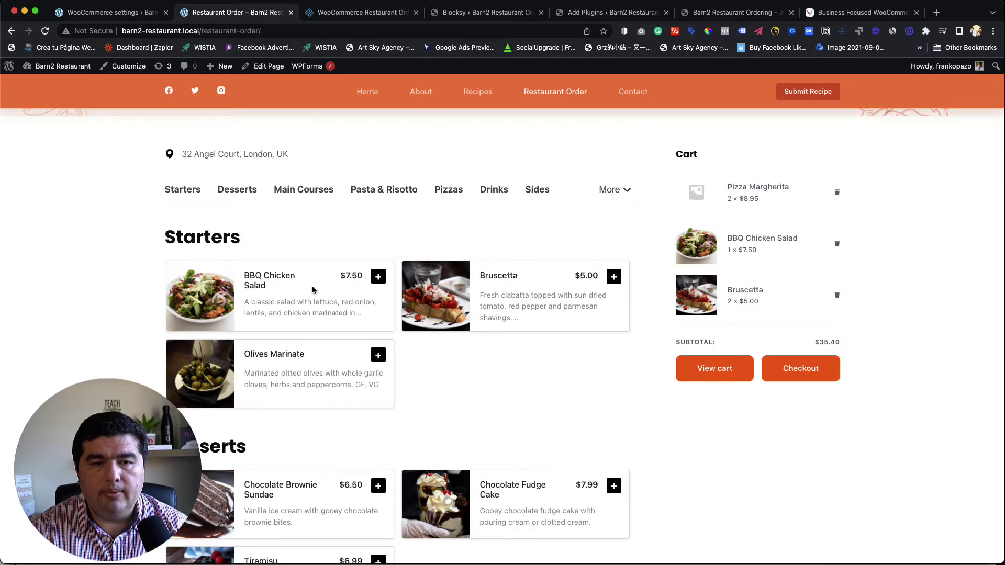
Step: Set the restaurant order form layout to 1 column, save the settings and reload the Restaurant Order page
{"action": "left_click", "coordinate": [110, 13]}
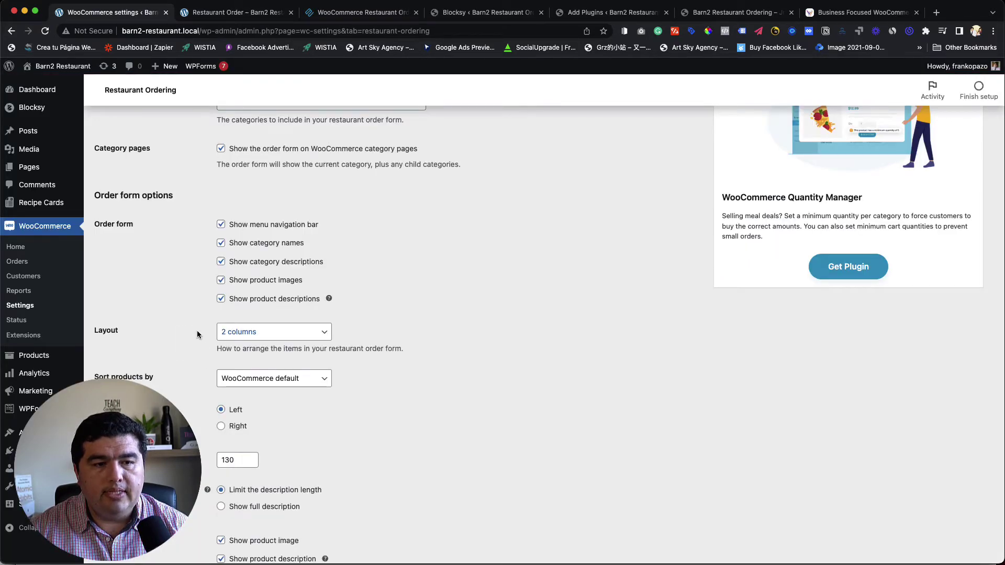
{"action": "left_click", "coordinate": [292, 333]}
{"action": "left_click", "coordinate": [288, 322]}
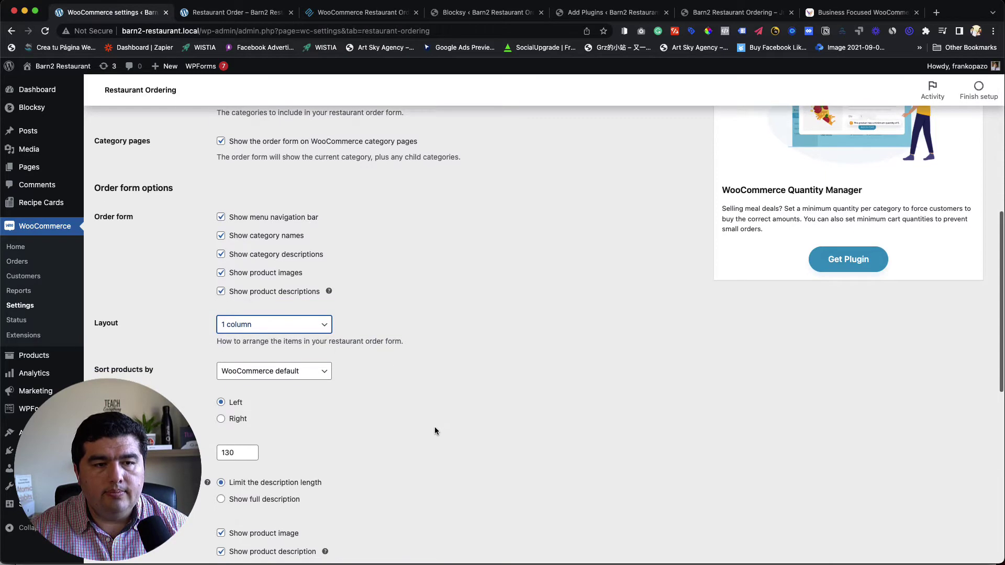
{"action": "scroll", "coordinate": [419, 432], "scroll_direction": "down", "scroll_amount": 10}
{"action": "key", "text": "Return"}
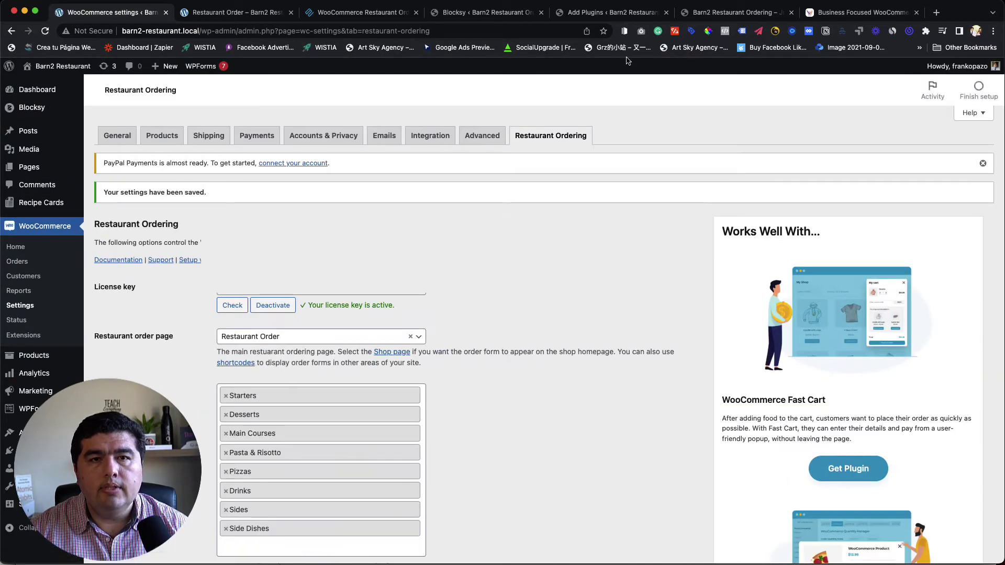
{"action": "left_click", "coordinate": [260, 19]}
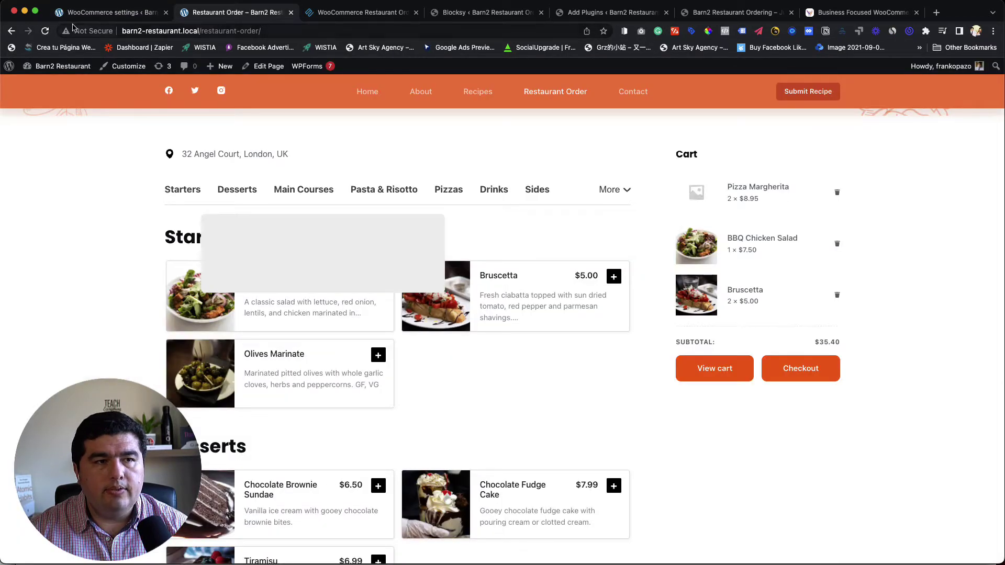
{"action": "key", "text": "super+r"}
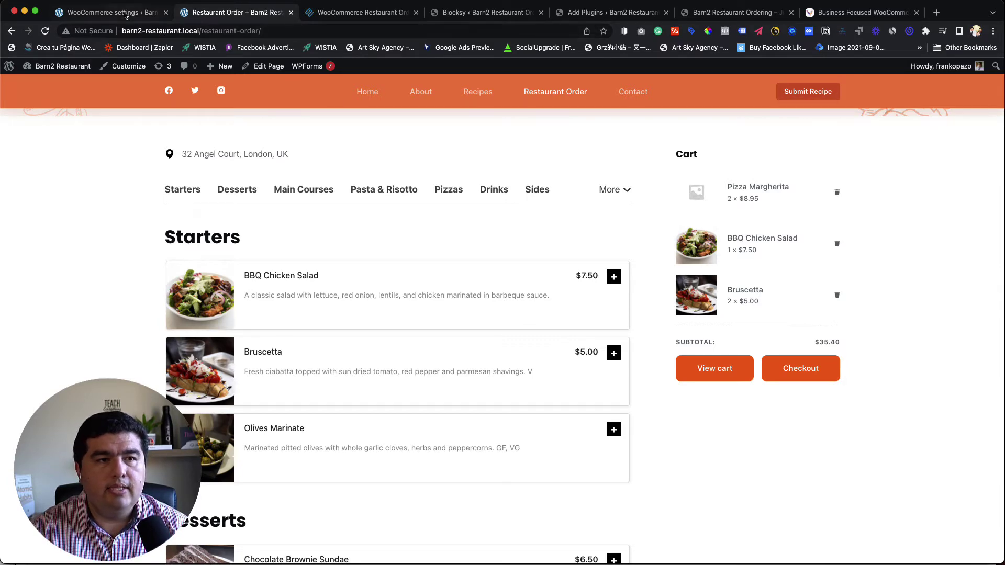
Step: Set the order form layout back to 2 columns, save the settings and check the reloaded Restaurant Order page
{"action": "left_click", "coordinate": [107, 12]}
{"action": "scroll", "coordinate": [483, 330], "scroll_direction": "down", "scroll_amount": 10}
{"action": "scroll", "coordinate": [484, 330], "scroll_direction": "down", "scroll_amount": 2}
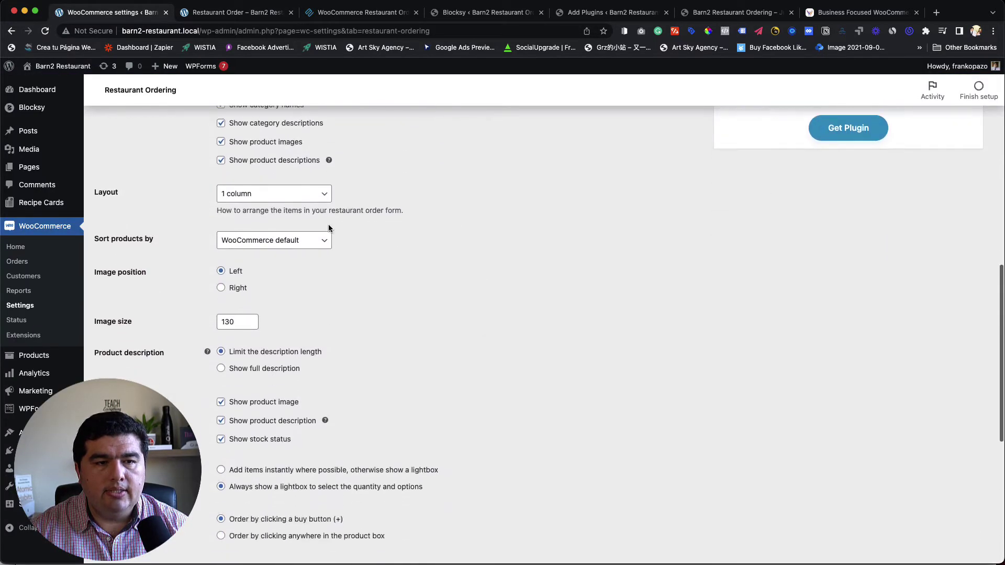
{"action": "left_click", "coordinate": [293, 194]}
{"action": "left_click", "coordinate": [295, 205]}
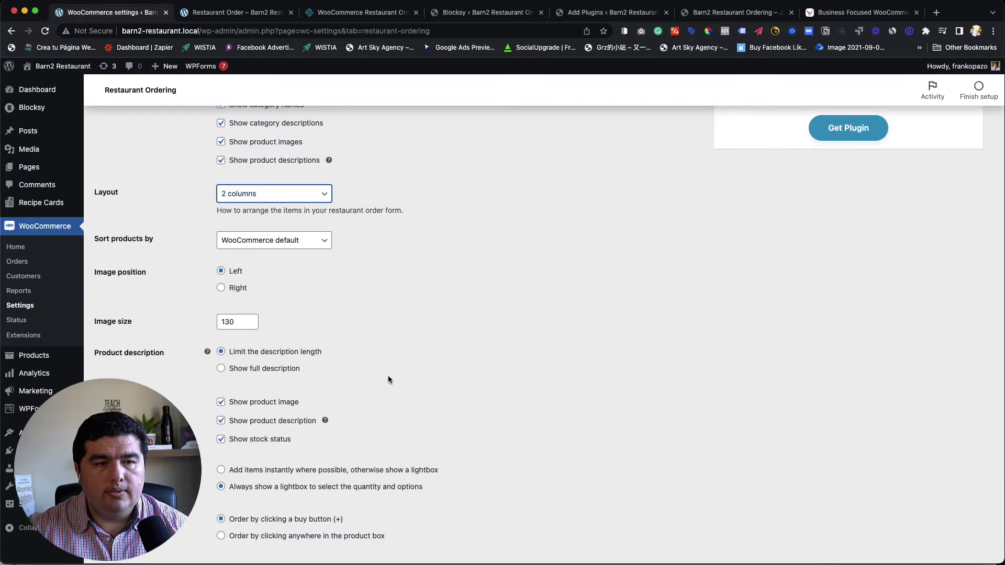
{"action": "scroll", "coordinate": [394, 372], "scroll_direction": "down", "scroll_amount": 7}
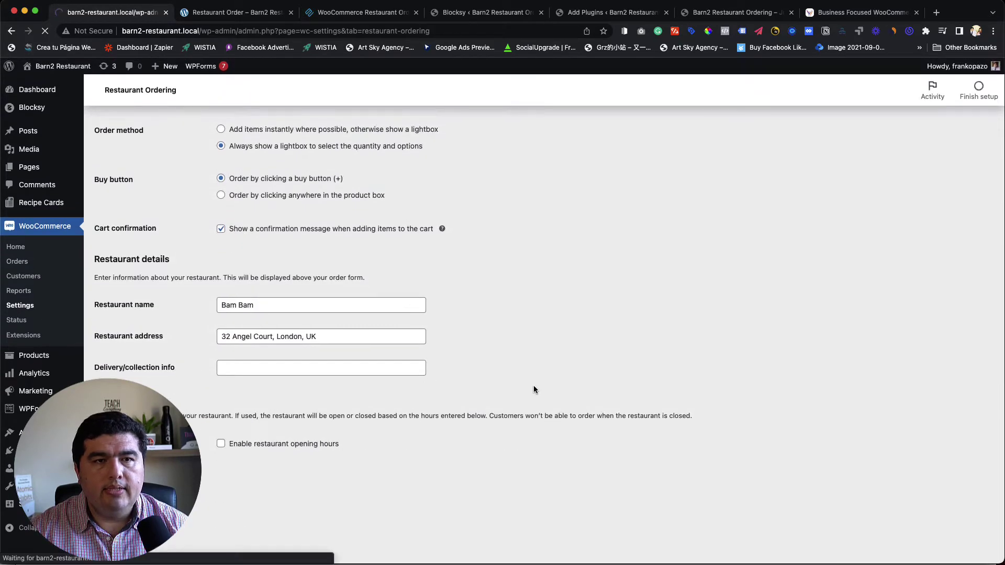
{"action": "key", "text": "ctrl+Tab"}
{"action": "key", "text": "super+r"}
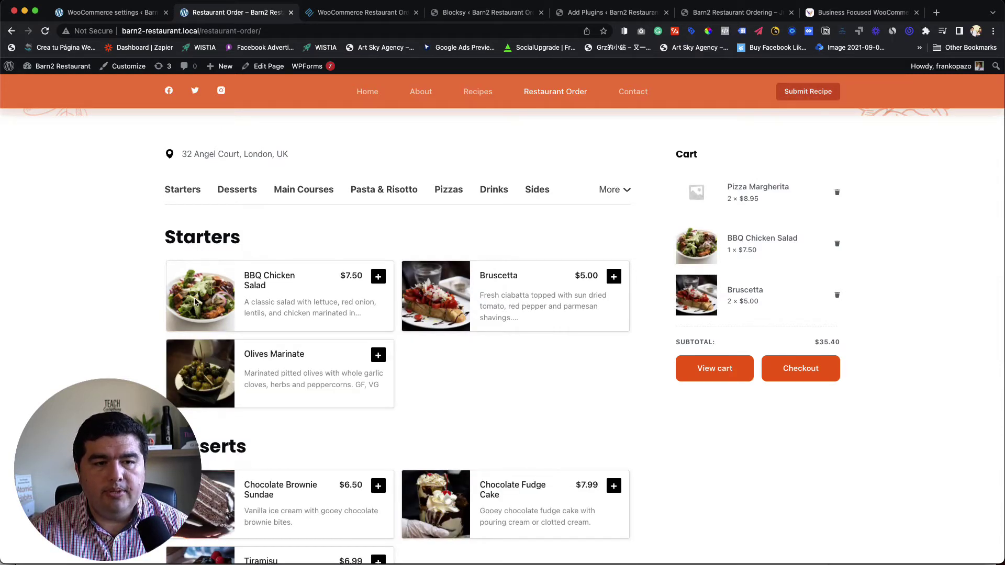
{"action": "scroll", "coordinate": [348, 232], "scroll_direction": "down", "scroll_amount": 1}
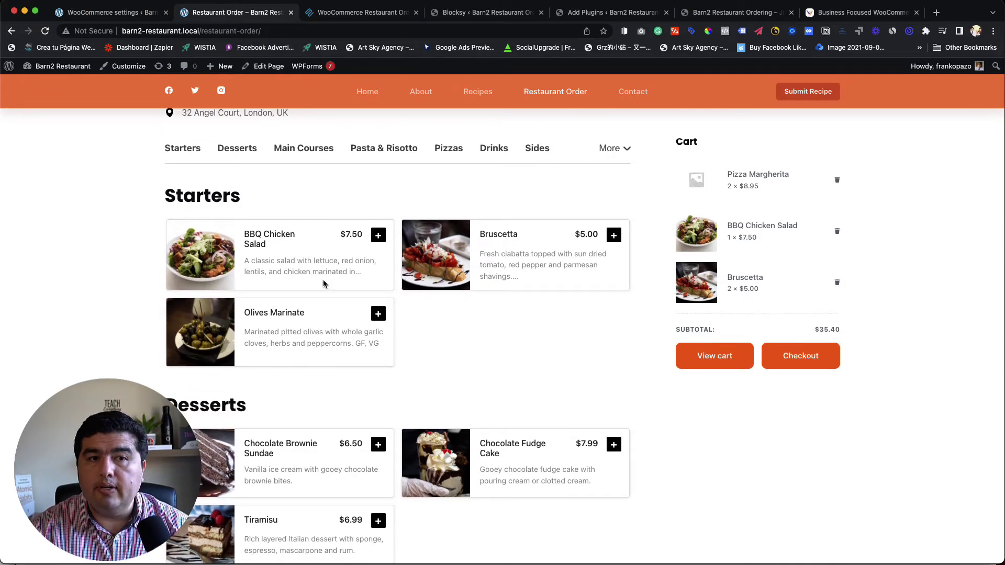
Step: Open the Chocolate Brownie Sundae product for editing and review its description, categories, product data, short description and image
{"action": "left_click", "coordinate": [103, 12]}
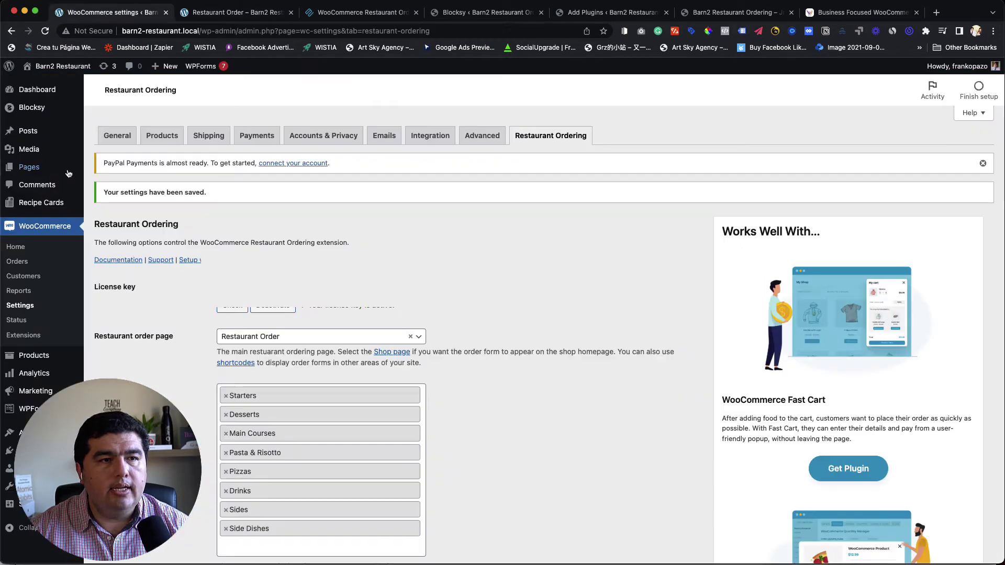
{"action": "mouse_move", "coordinate": [81, 360]}
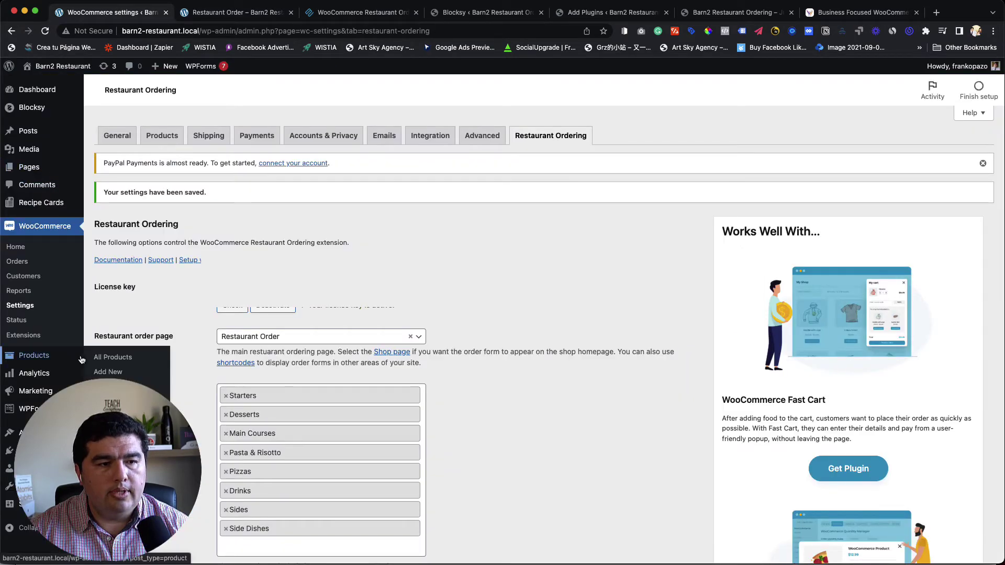
{"action": "left_click", "coordinate": [112, 361]}
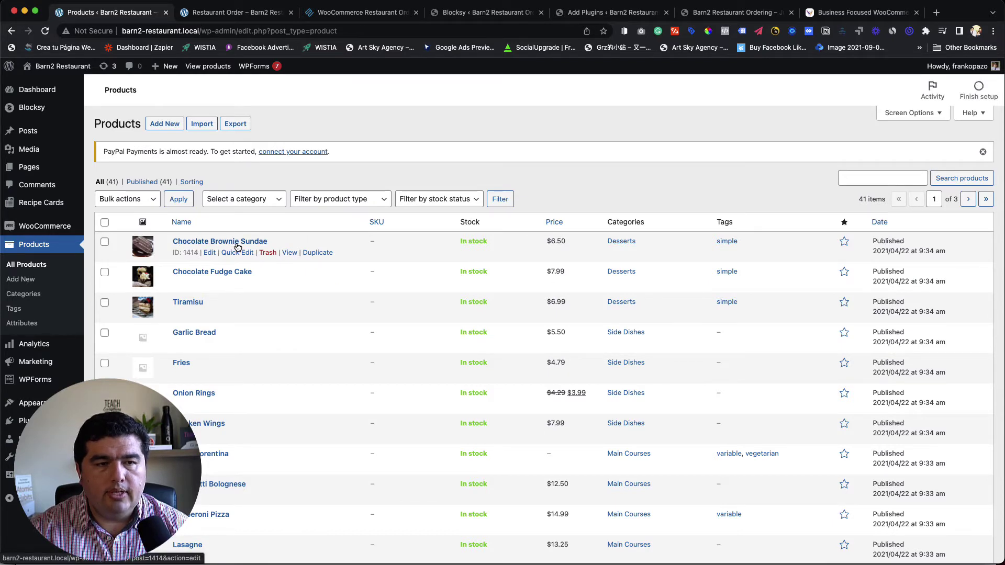
{"action": "left_click", "coordinate": [213, 255]}
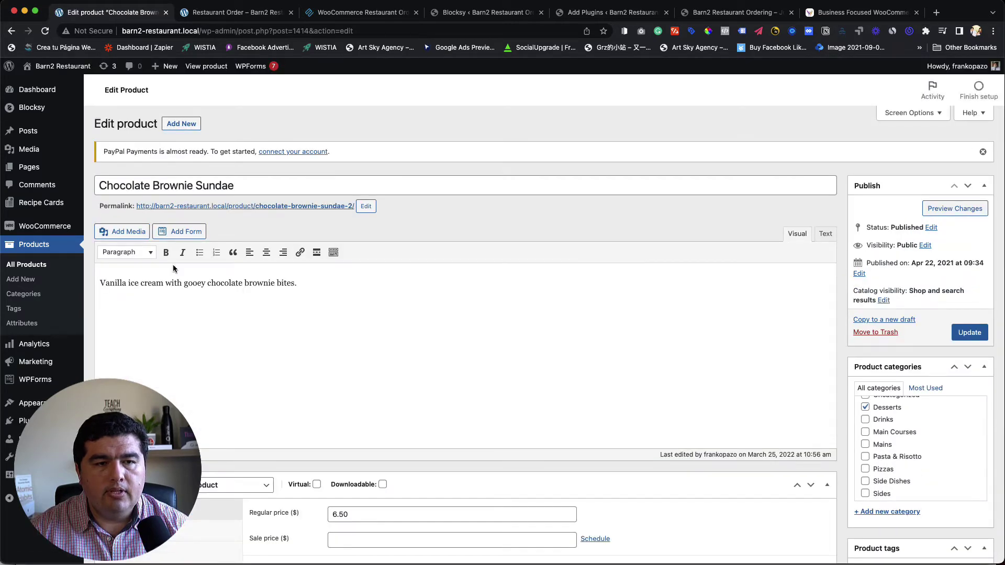
{"action": "scroll", "coordinate": [703, 353], "scroll_direction": "down", "scroll_amount": 5}
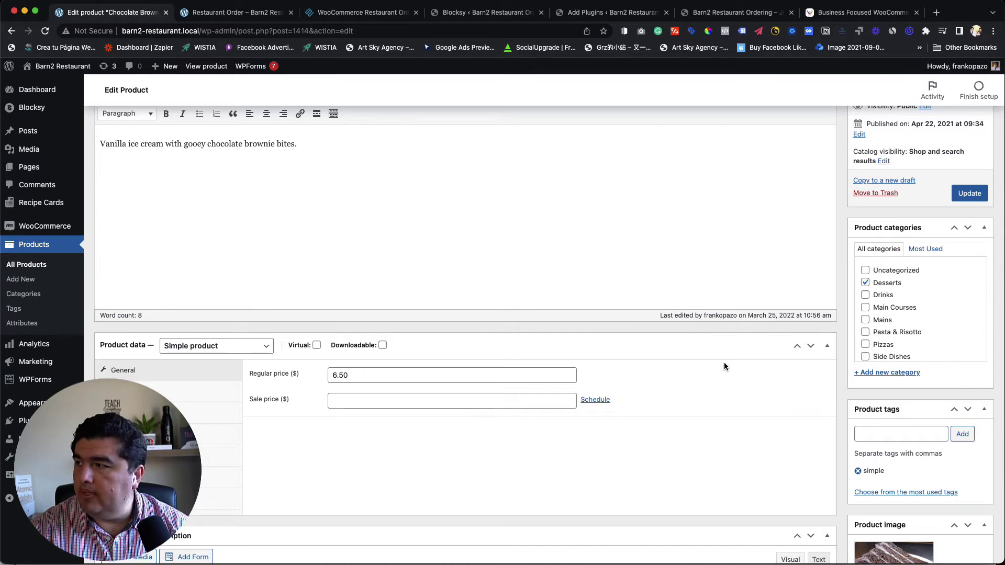
{"action": "scroll", "coordinate": [580, 372], "scroll_direction": "down", "scroll_amount": 5}
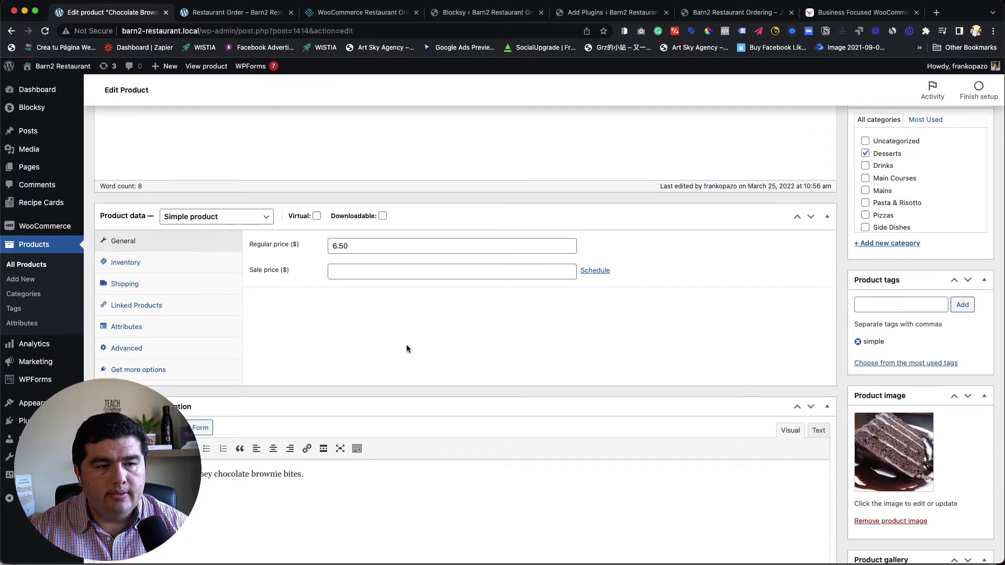
{"action": "scroll", "coordinate": [517, 346], "scroll_direction": "down", "scroll_amount": 5}
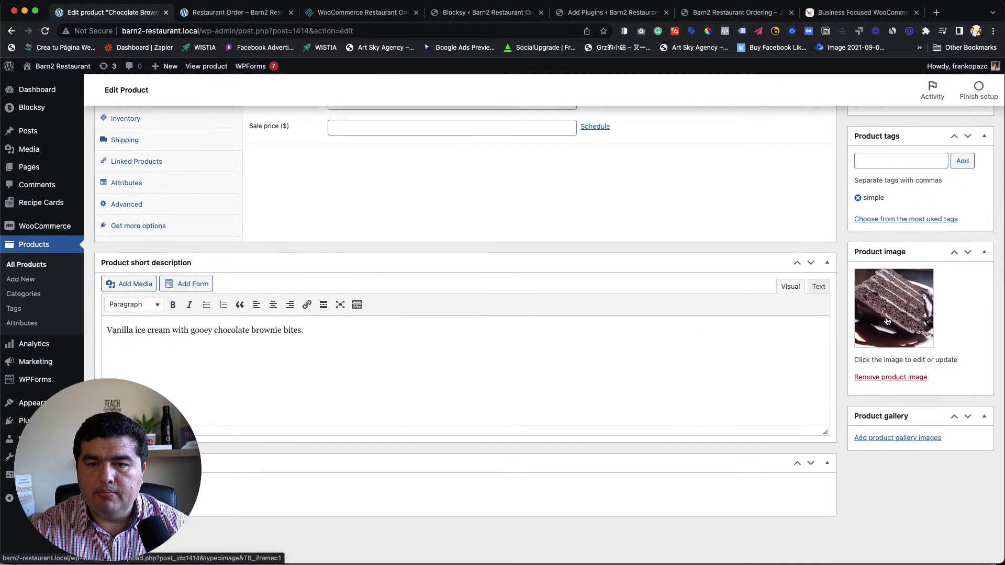
{"action": "scroll", "coordinate": [537, 253], "scroll_direction": "up", "scroll_amount": 10}
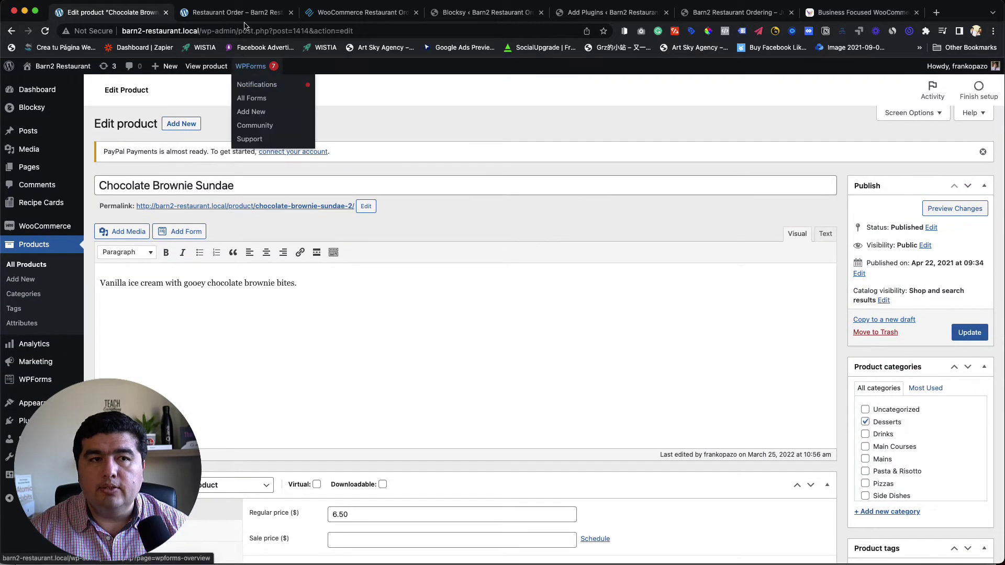
Step: Review the Restaurant Order page and how its sidebar cart behaves along the food category listings
{"action": "left_click", "coordinate": [251, 16]}
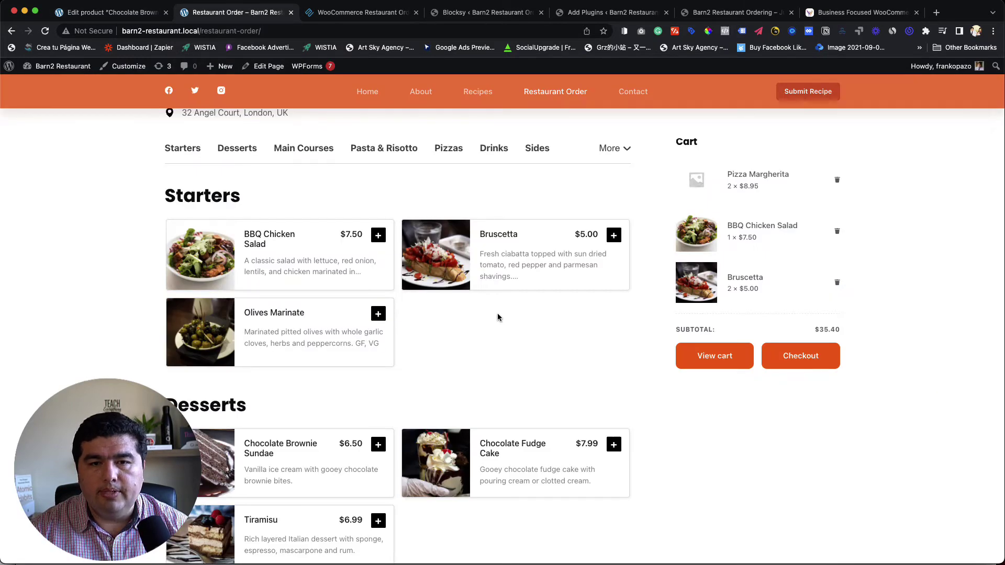
{"action": "scroll", "coordinate": [605, 353], "scroll_direction": "up", "scroll_amount": 2}
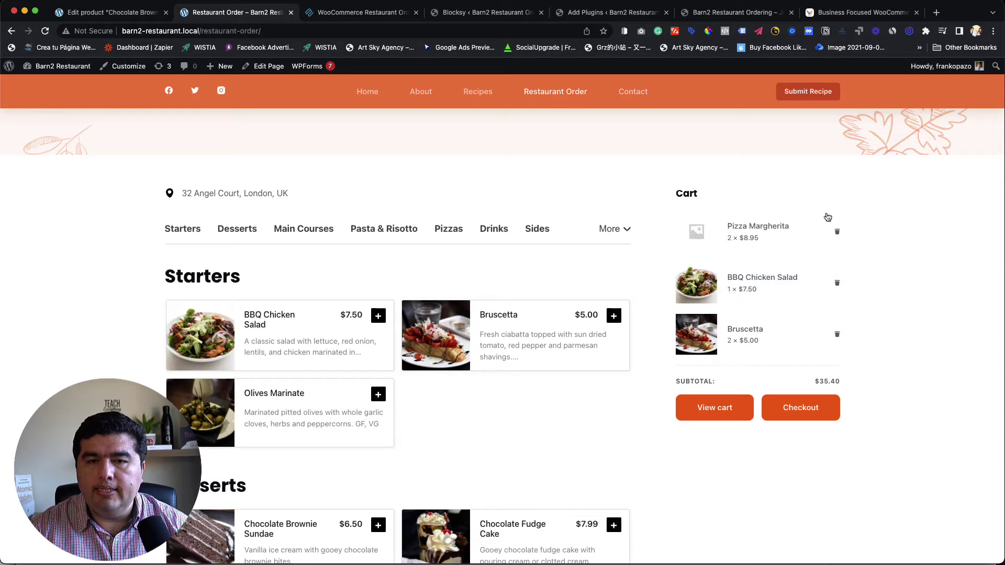
{"action": "scroll", "coordinate": [636, 356], "scroll_direction": "down", "scroll_amount": 9}
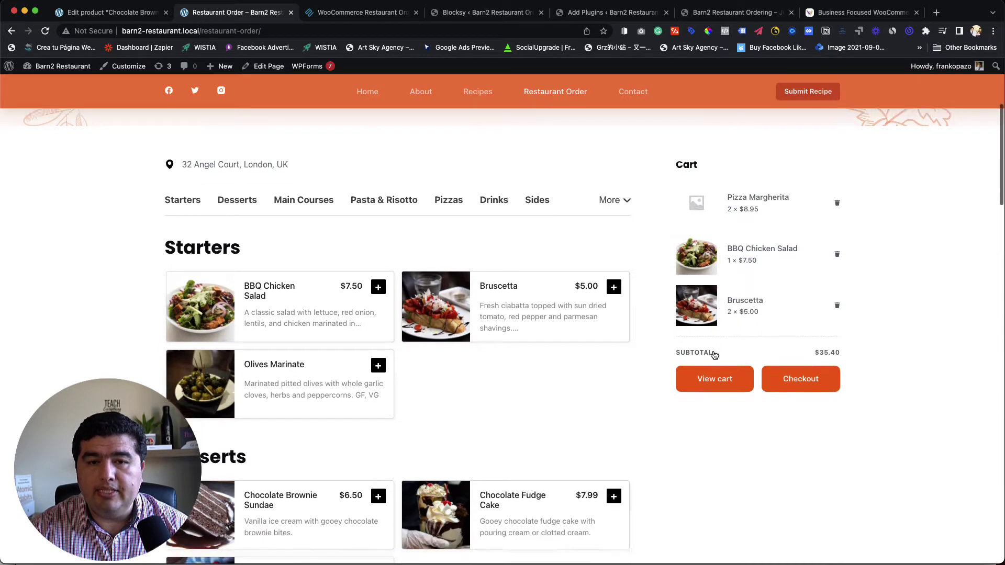
{"action": "scroll", "coordinate": [515, 332], "scroll_direction": "down", "scroll_amount": 5}
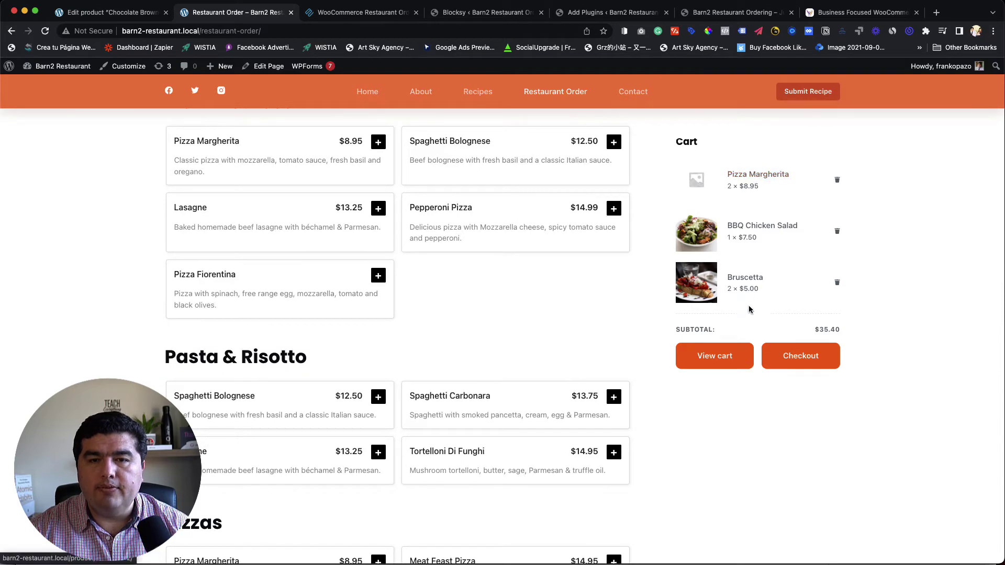
{"action": "scroll", "coordinate": [581, 304], "scroll_direction": "down", "scroll_amount": 5}
{"action": "scroll", "coordinate": [573, 291], "scroll_direction": "up", "scroll_amount": 10}
{"action": "scroll", "coordinate": [572, 287], "scroll_direction": "up", "scroll_amount": 10}
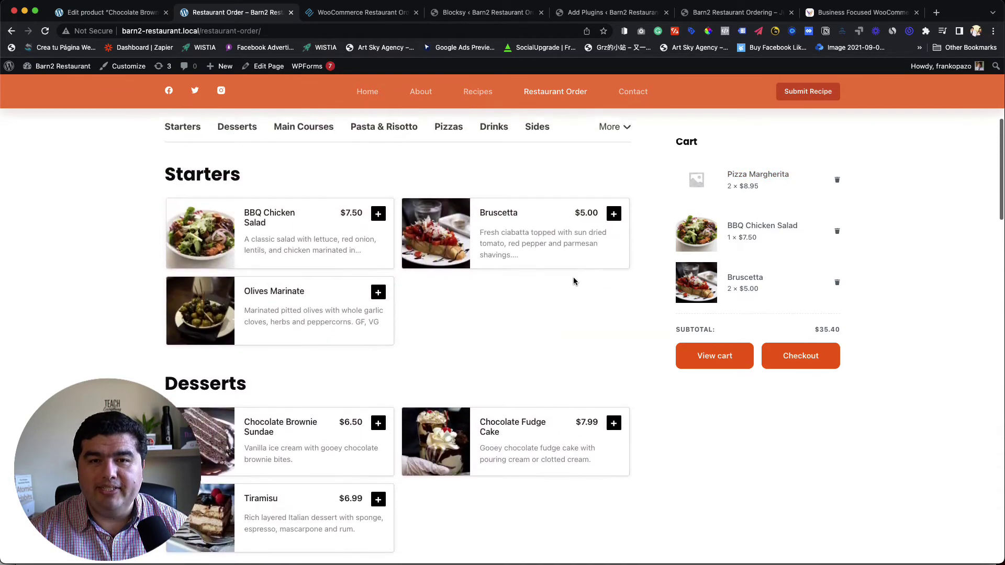
Step: Open the Restaurant Order page in the Customizer and review the general Sidebar layout options
{"action": "left_click", "coordinate": [134, 72]}
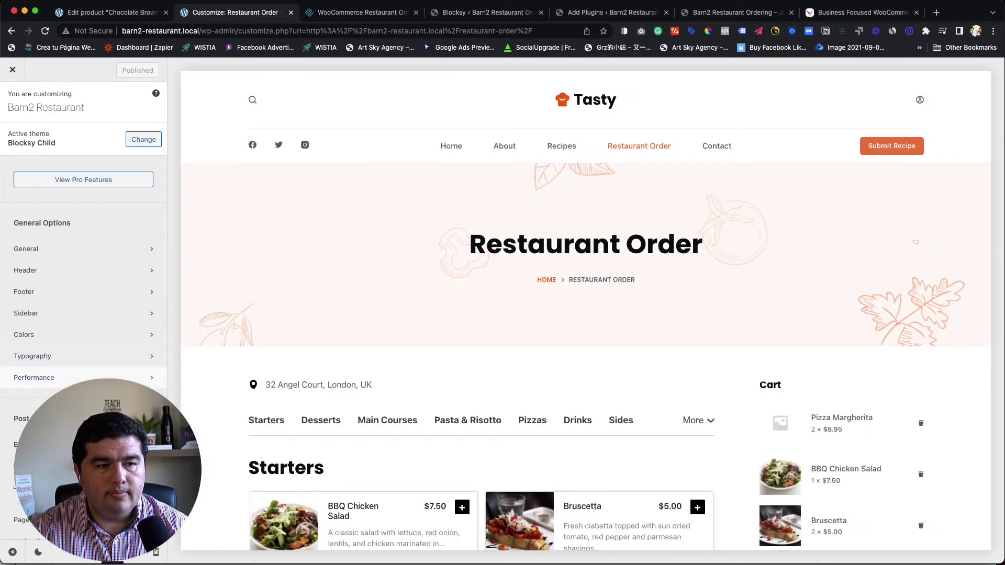
{"action": "scroll", "coordinate": [45, 293], "scroll_direction": "down", "scroll_amount": 1}
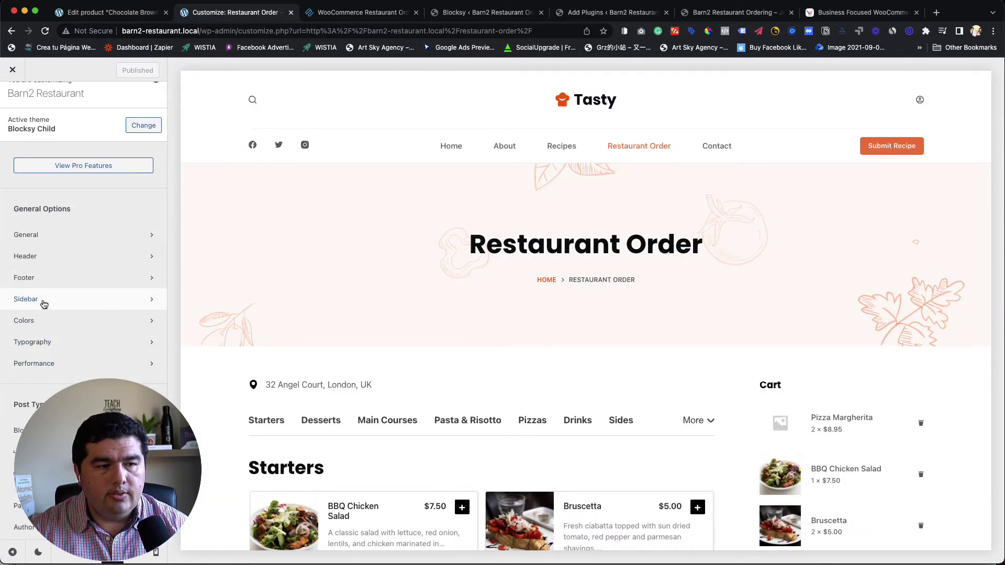
{"action": "left_click", "coordinate": [44, 304]}
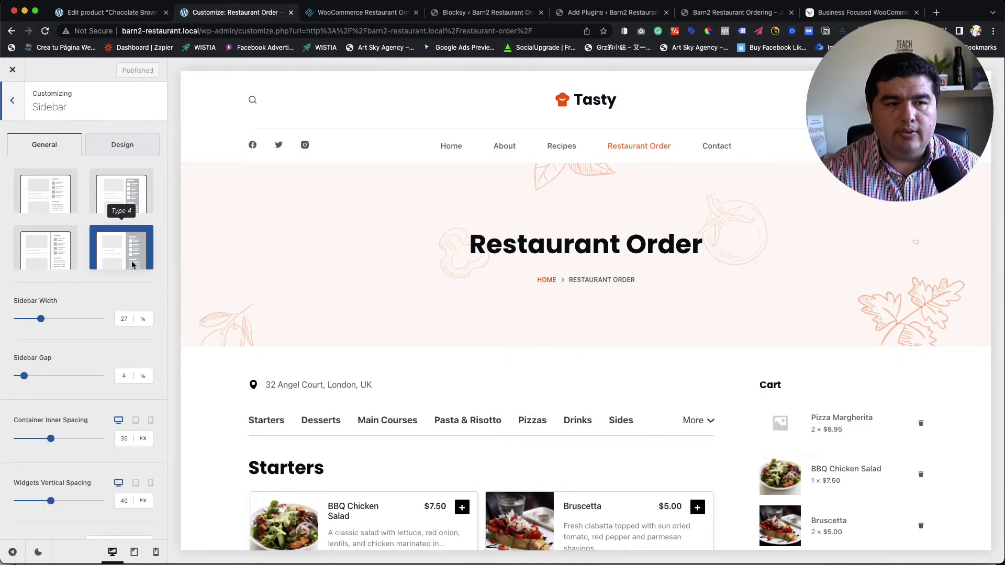
{"action": "left_click", "coordinate": [19, 103]}
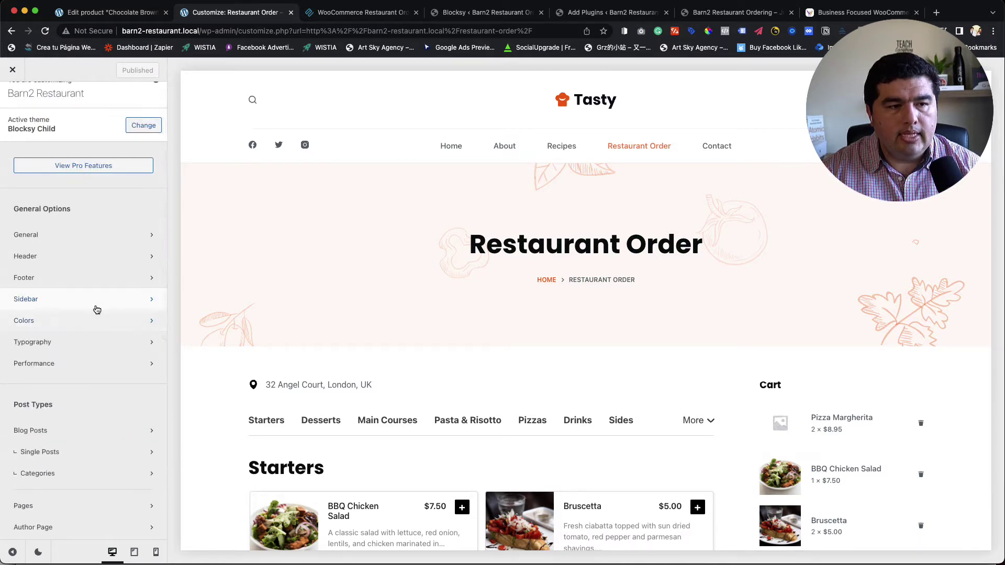
Step: Open the Main Sidebar widget area and view the settings of its Cart widget
{"action": "scroll", "coordinate": [97, 310], "scroll_direction": "down", "scroll_amount": 7}
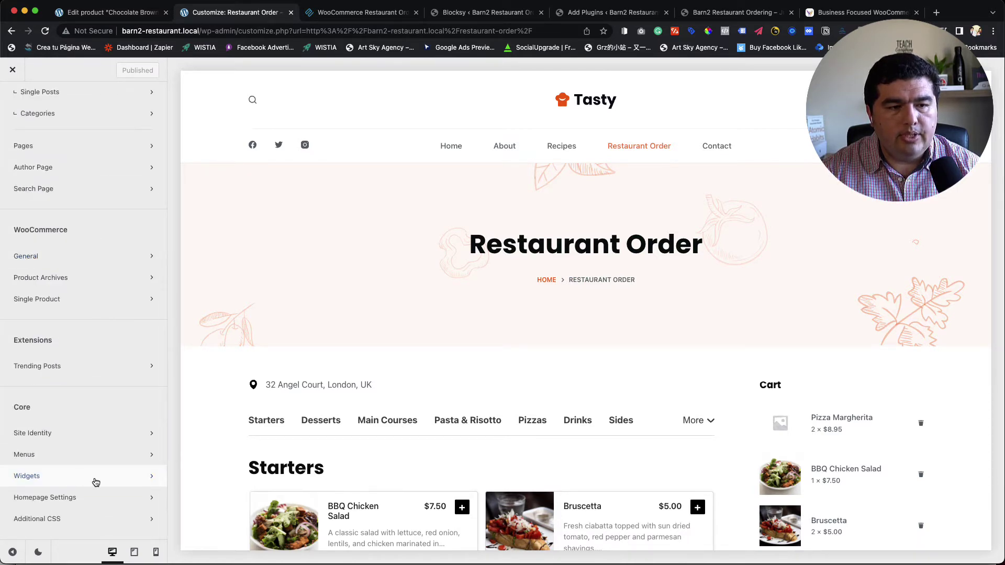
{"action": "left_click", "coordinate": [91, 482]}
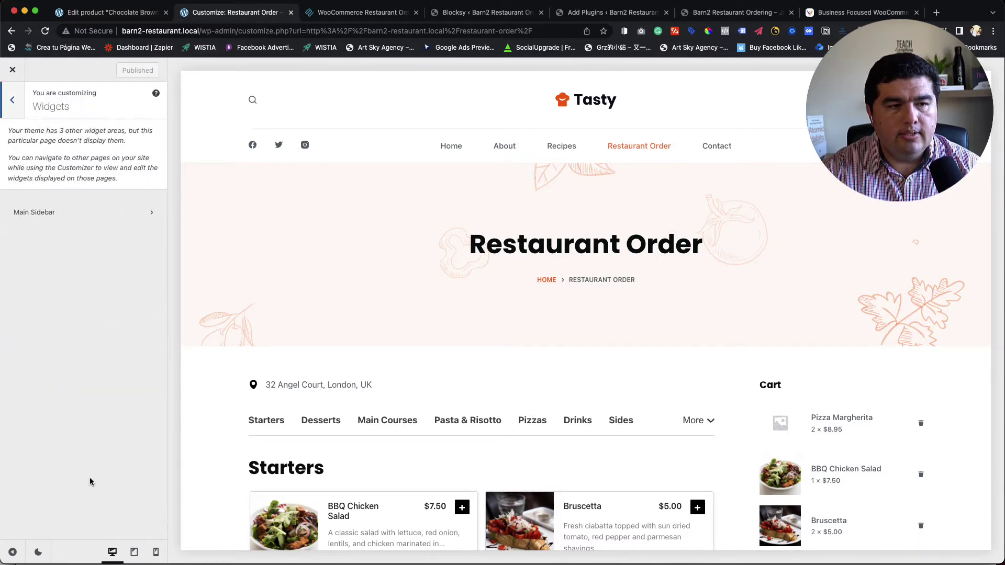
{"action": "left_click", "coordinate": [51, 215]}
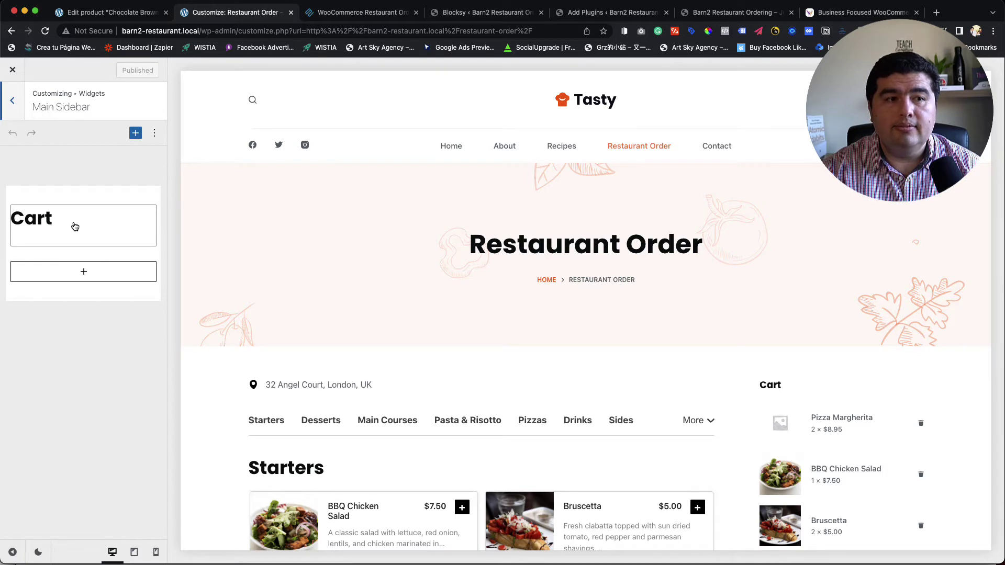
{"action": "left_click", "coordinate": [62, 224]}
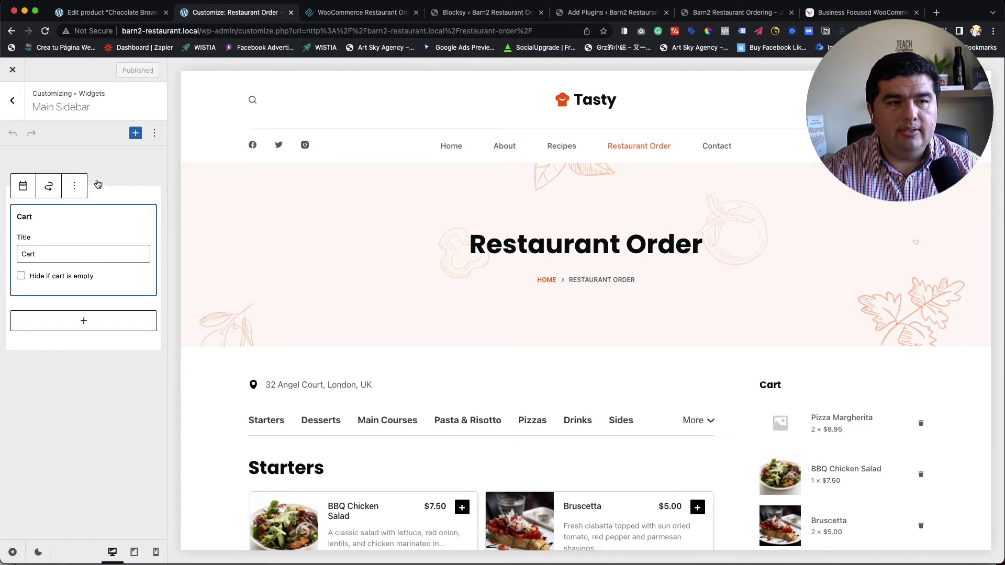
Step: Search the Main Sidebar's block inserter for "cart" and examine the existing cart in the page preview
{"action": "left_click", "coordinate": [84, 320]}
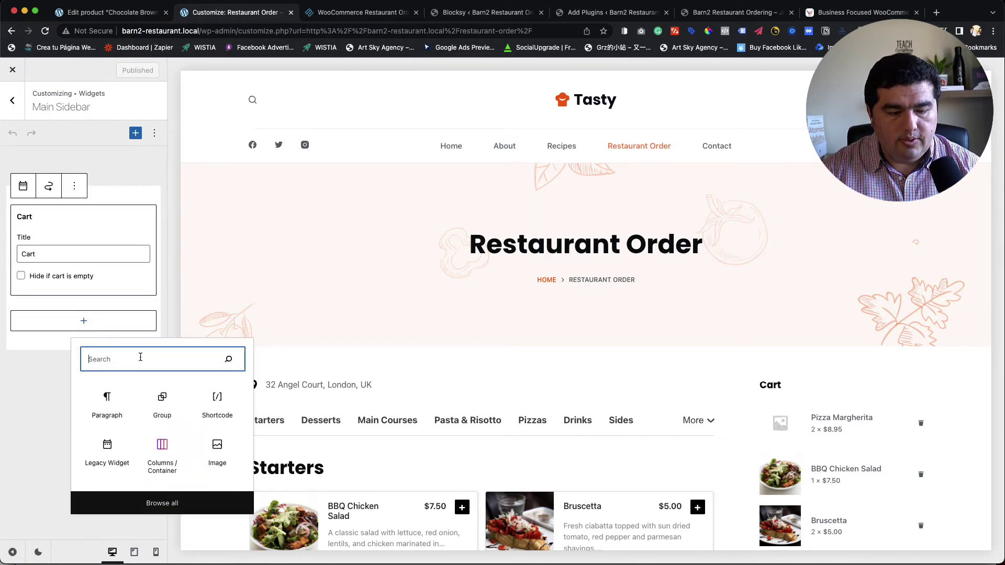
{"action": "type", "text": "cart"}
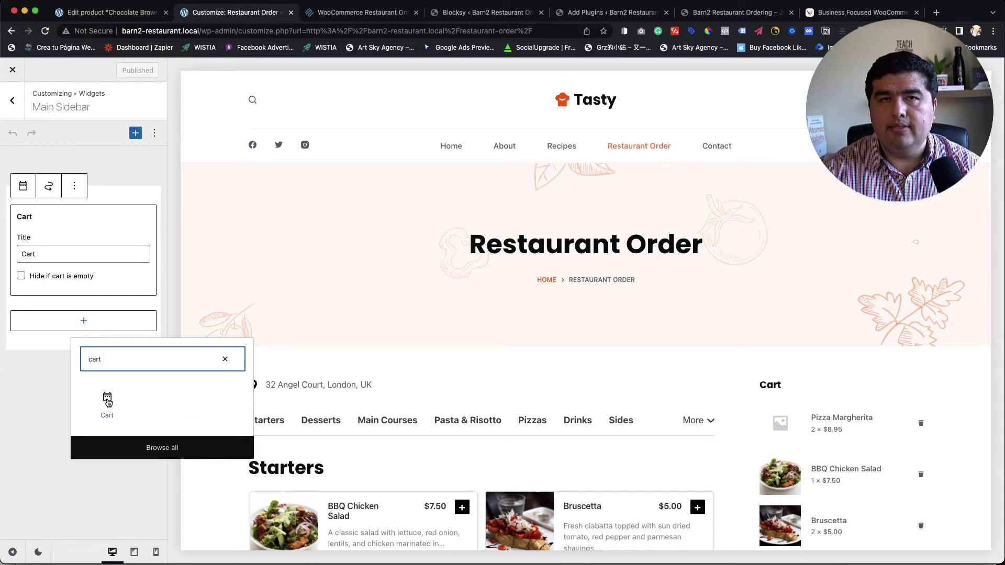
{"action": "left_click", "coordinate": [103, 403]}
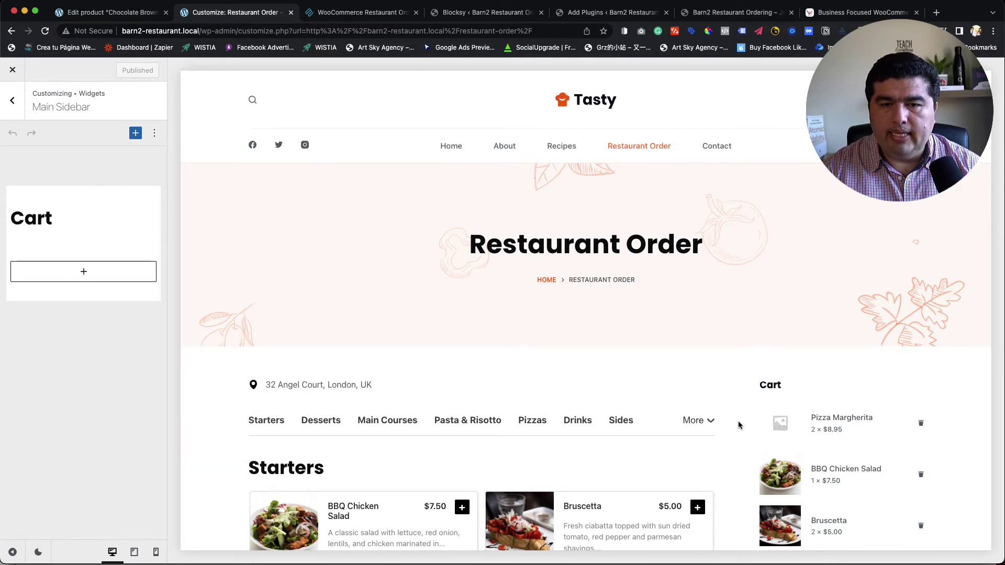
{"action": "scroll", "coordinate": [811, 435], "scroll_direction": "down", "scroll_amount": 5}
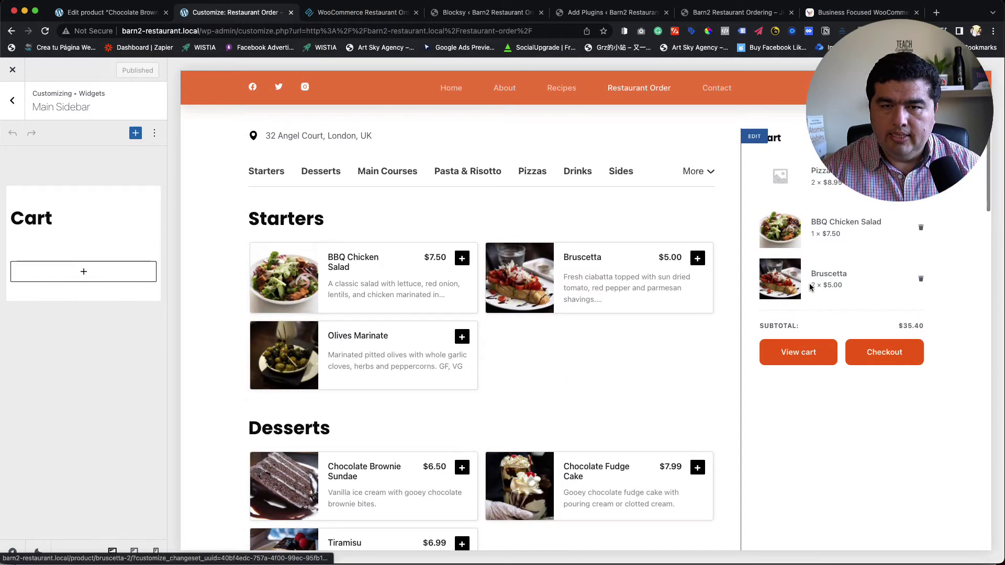
{"action": "scroll", "coordinate": [801, 293], "scroll_direction": "down", "scroll_amount": 2}
Step: Return to the general Sidebar options, review the Sticky Sidebar settings and check the sticky cart throughout the page preview
{"action": "left_click", "coordinate": [16, 101]}
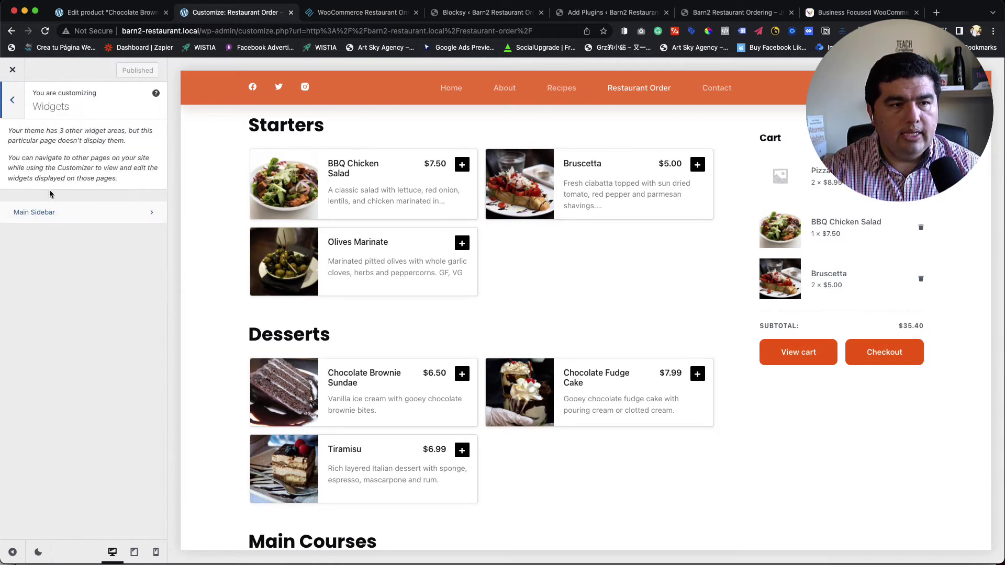
{"action": "left_click", "coordinate": [16, 101]}
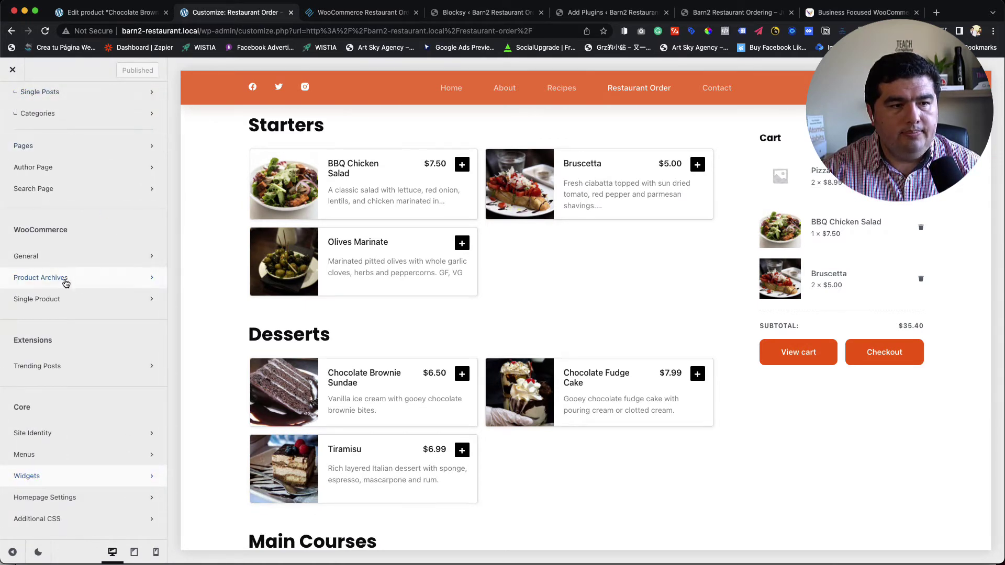
{"action": "scroll", "coordinate": [76, 292], "scroll_direction": "up", "scroll_amount": 10}
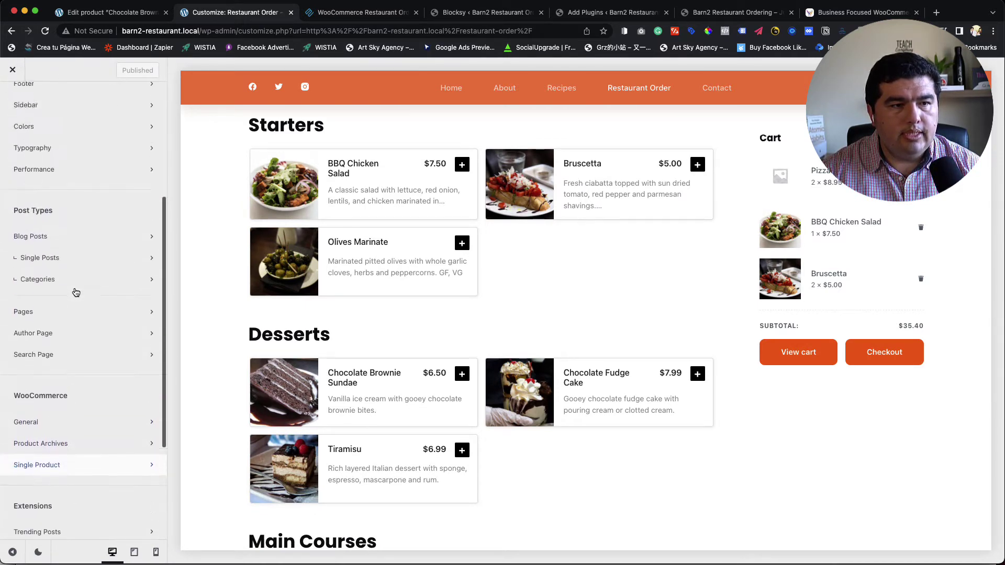
{"action": "scroll", "coordinate": [82, 309], "scroll_direction": "up", "scroll_amount": 1}
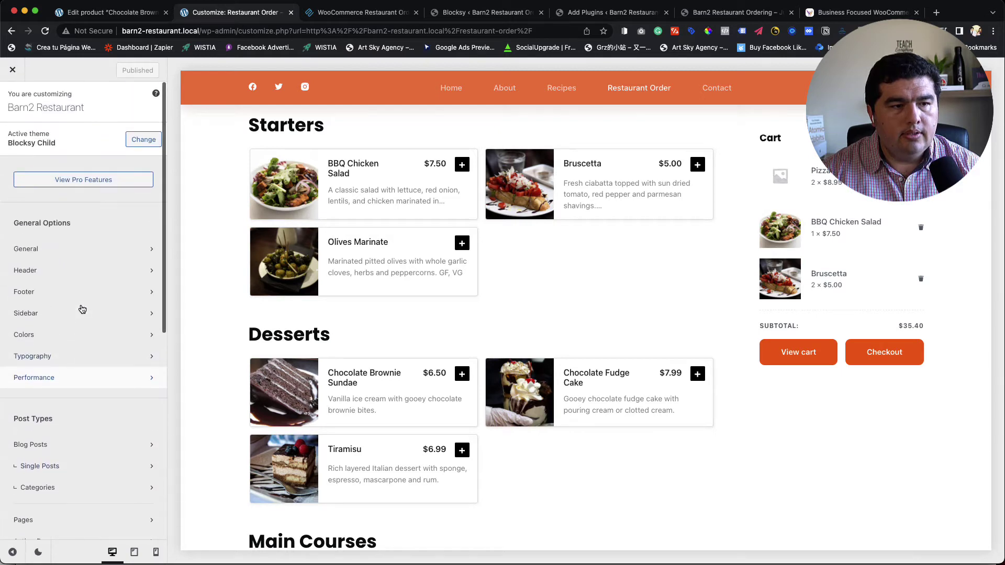
{"action": "left_click", "coordinate": [89, 314]}
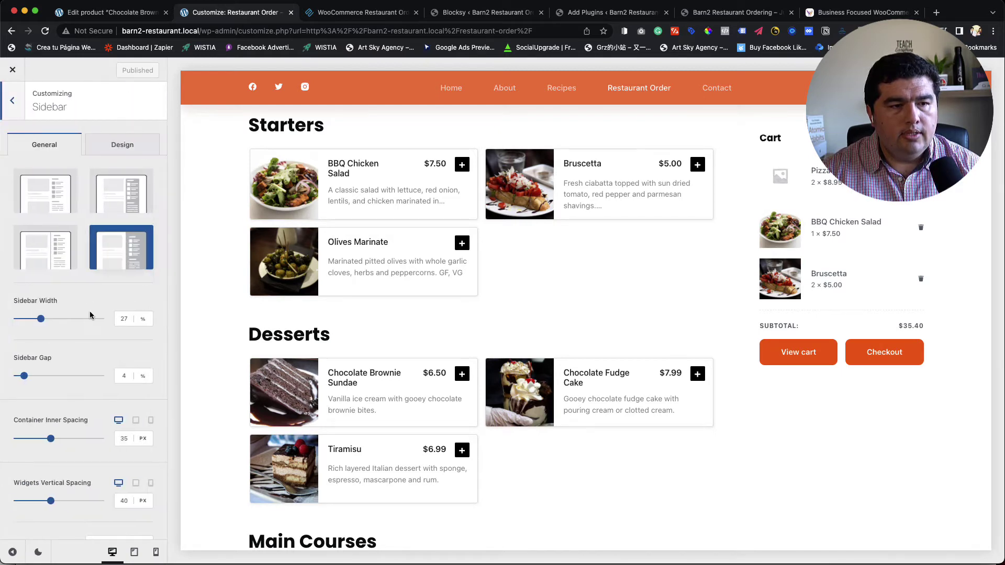
{"action": "scroll", "coordinate": [32, 298], "scroll_direction": "down", "scroll_amount": 10}
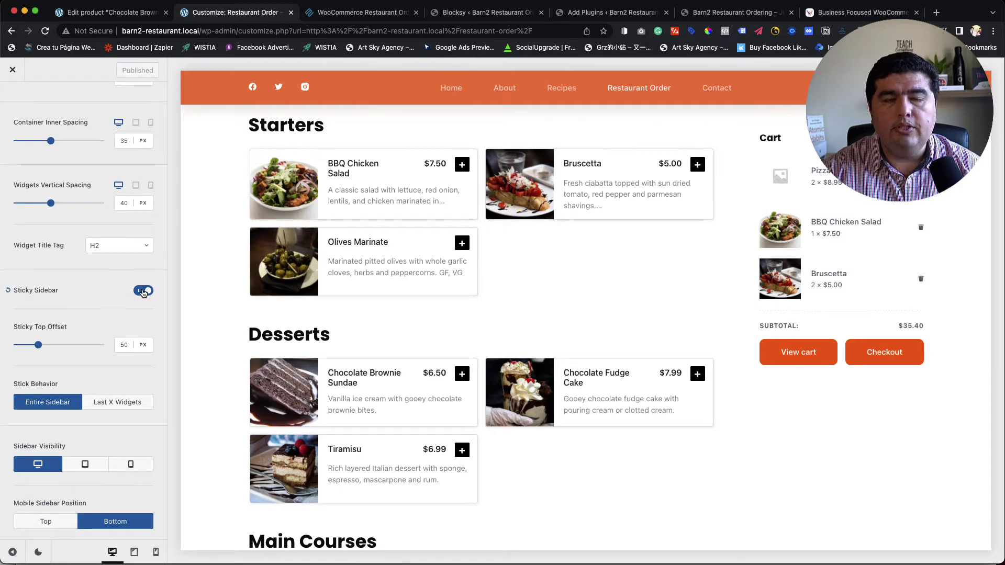
{"action": "scroll", "coordinate": [617, 315], "scroll_direction": "down", "scroll_amount": 20}
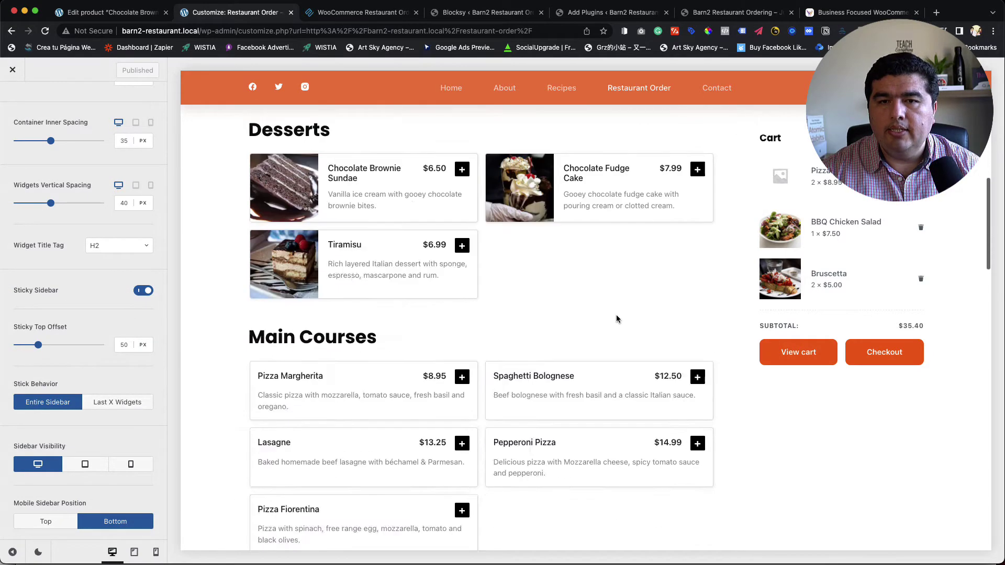
{"action": "scroll", "coordinate": [623, 317], "scroll_direction": "down", "scroll_amount": 8}
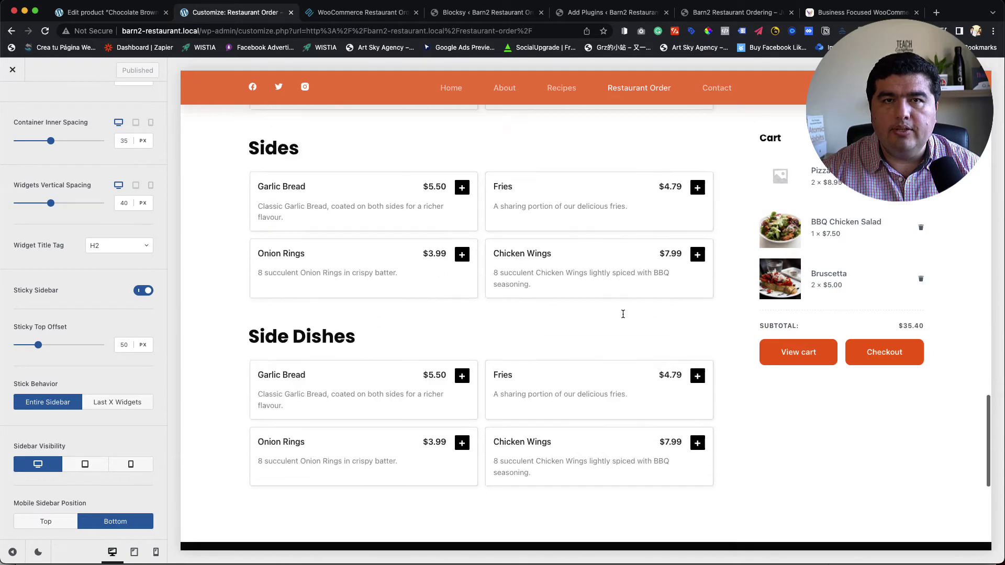
{"action": "scroll", "coordinate": [623, 317], "scroll_direction": "up", "scroll_amount": 3}
{"action": "scroll", "coordinate": [623, 317], "scroll_direction": "up", "scroll_amount": 9}
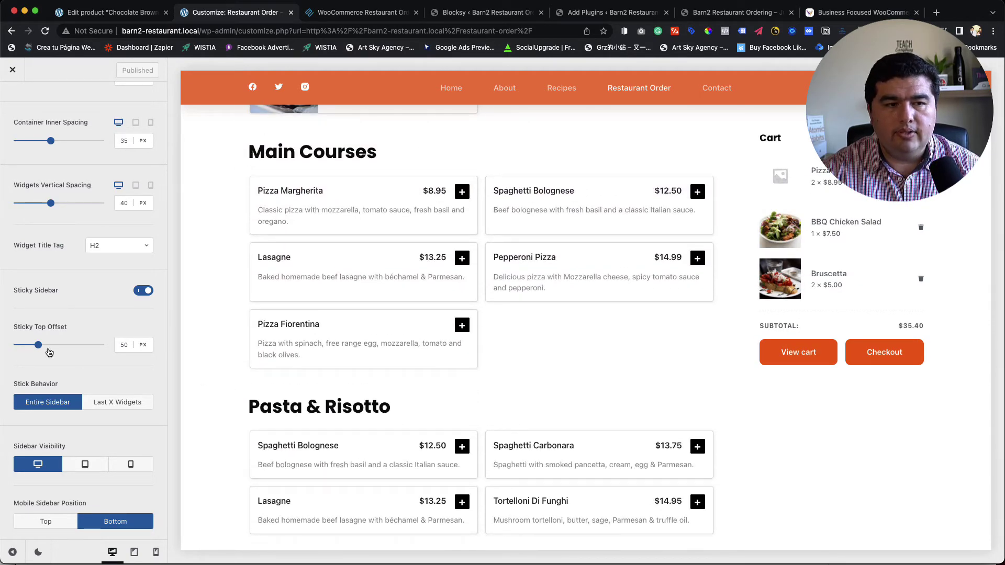
Step: Try a Sticky Top Offset of 112 px and check the cart's position along the page preview
{"action": "left_click_drag", "start_coordinate": [38, 345], "coordinate": [63, 346]}
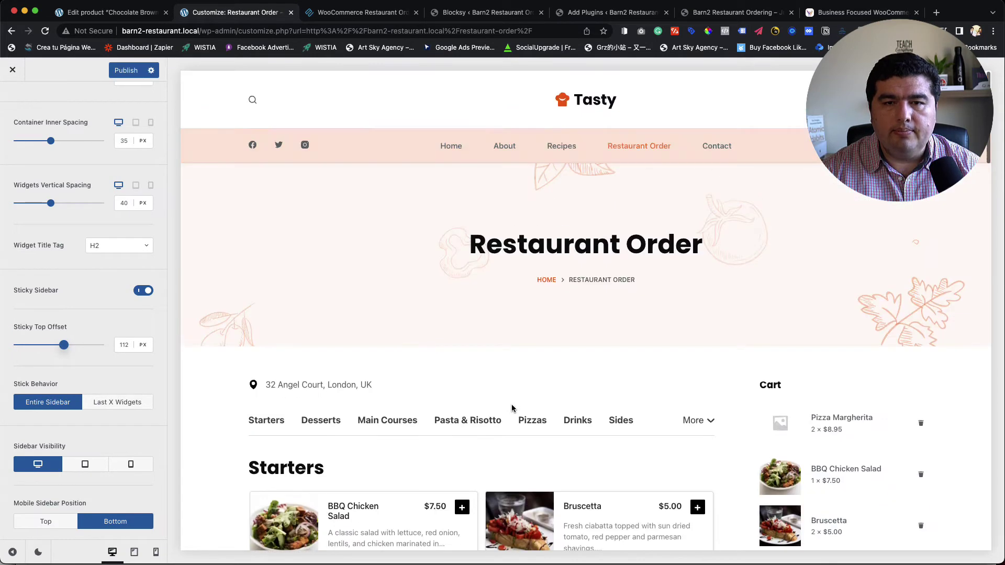
{"action": "scroll", "coordinate": [512, 409], "scroll_direction": "down", "scroll_amount": 4}
{"action": "scroll", "coordinate": [512, 409], "scroll_direction": "down", "scroll_amount": 10}
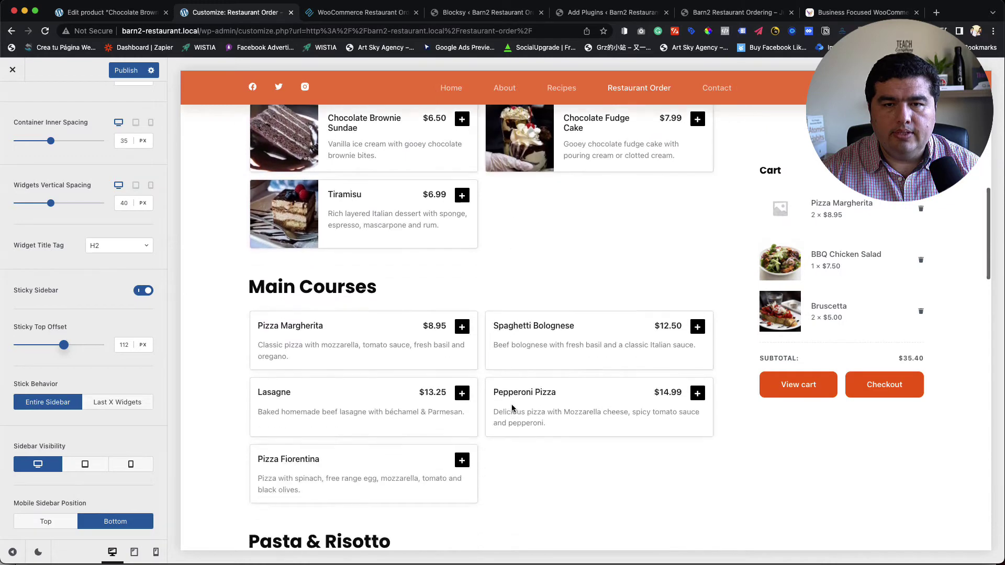
{"action": "scroll", "coordinate": [512, 409], "scroll_direction": "down", "scroll_amount": 5}
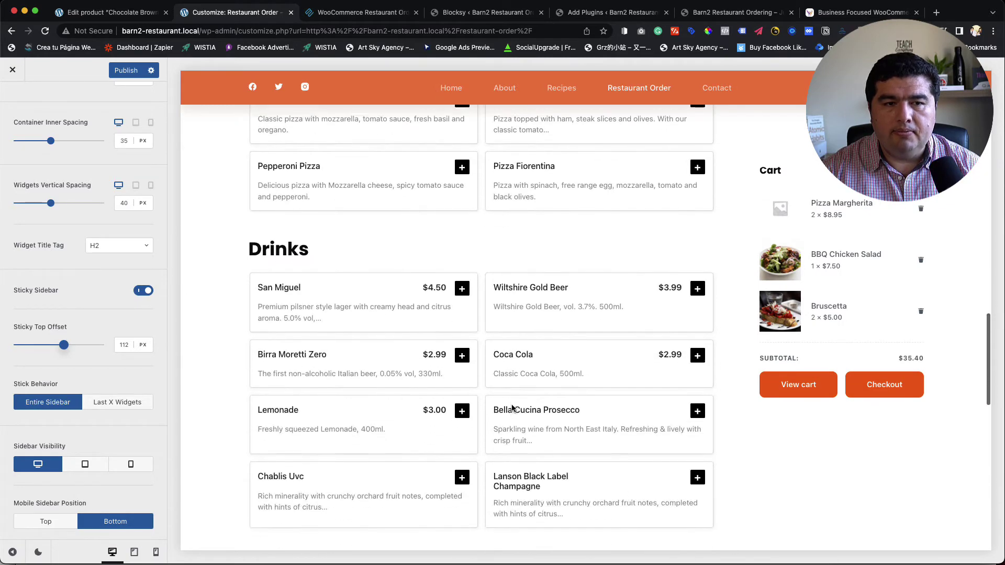
Step: Set the sidebar's Sticky Top Offset to 60 px, publish the change and close the Customizer
{"action": "left_click_drag", "start_coordinate": [63, 347], "coordinate": [41, 351]}
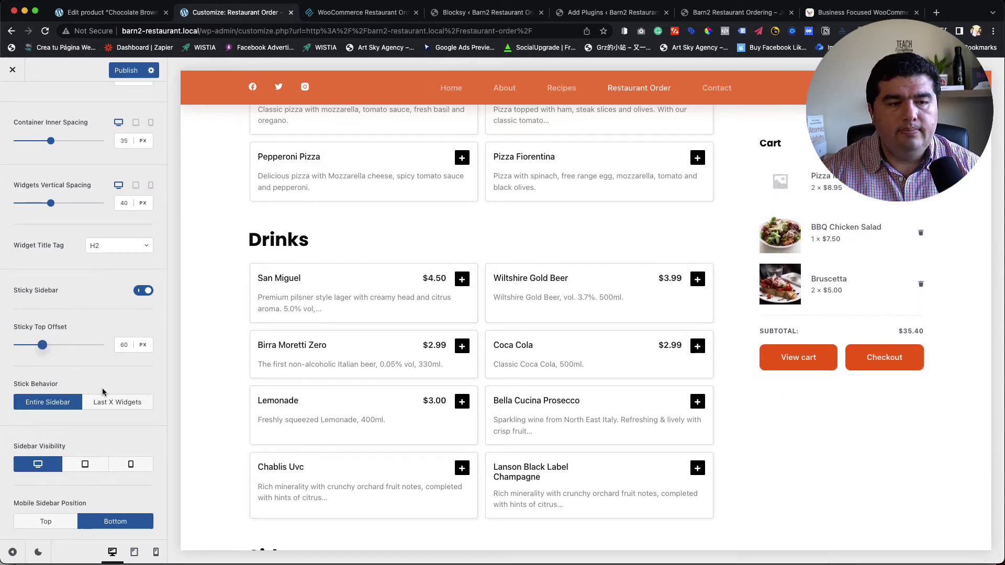
{"action": "scroll", "coordinate": [102, 391], "scroll_direction": "down", "scroll_amount": 1}
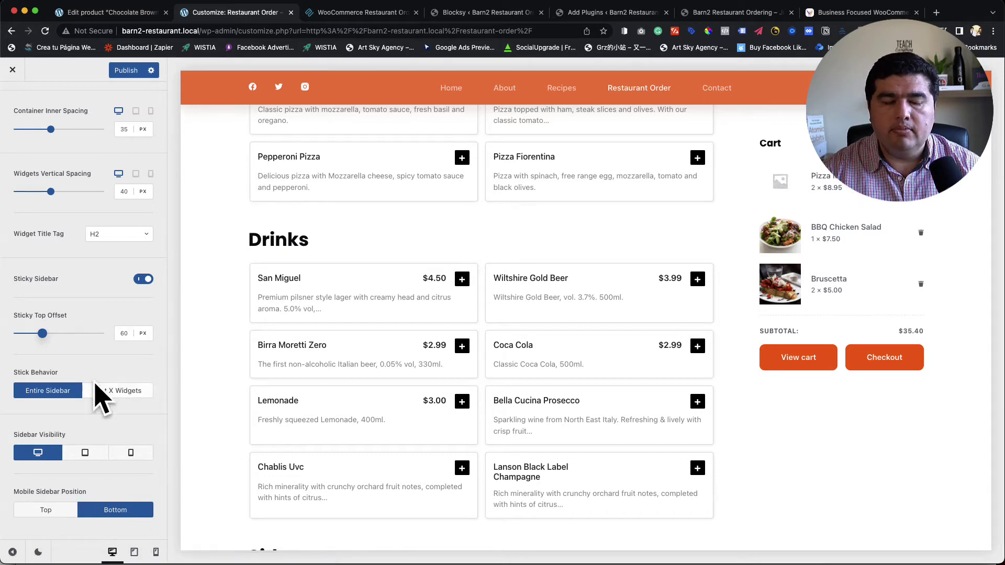
{"action": "left_click", "coordinate": [126, 70]}
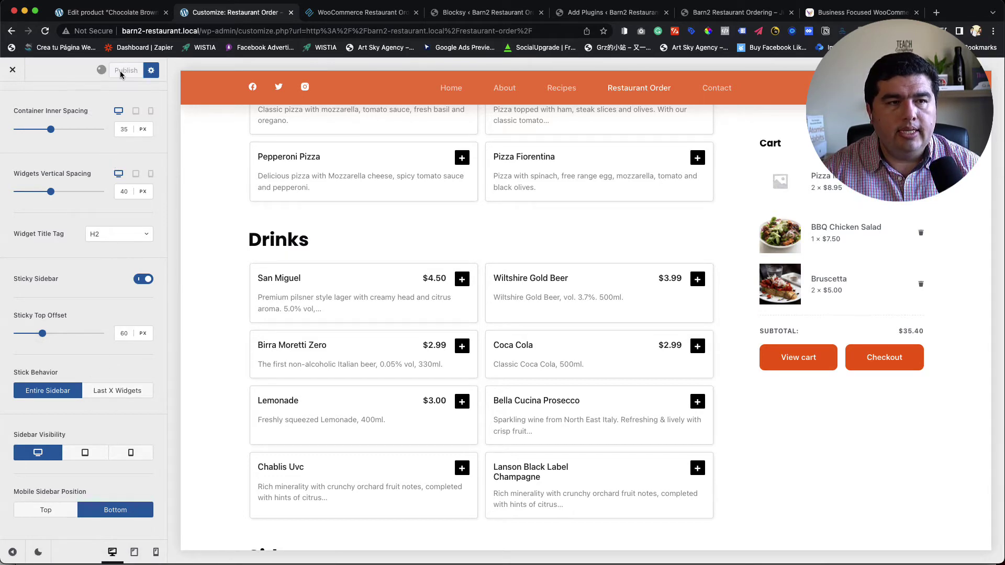
{"action": "left_click", "coordinate": [12, 69]}
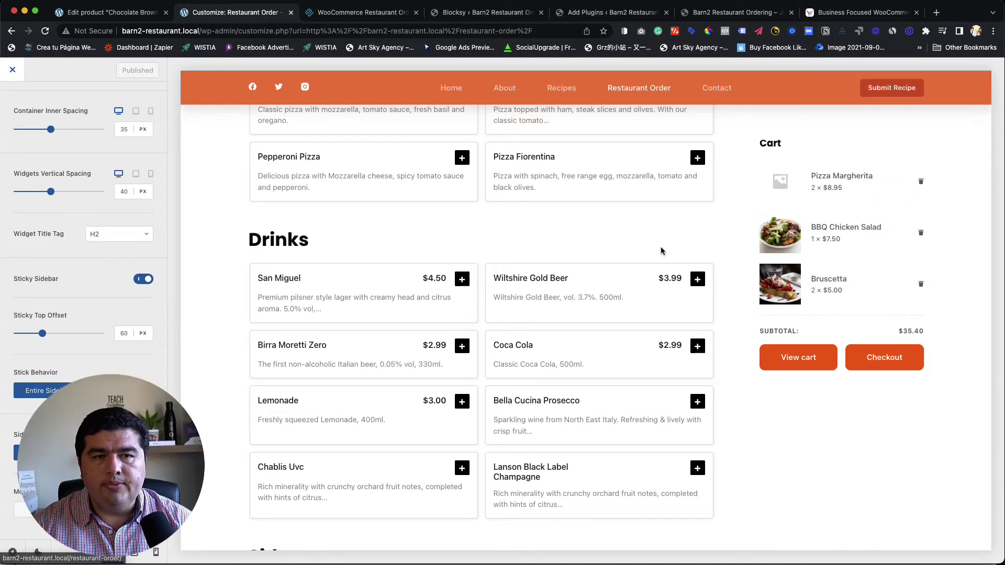
Step: Check the sidebar cart and the food category navigation on the live Restaurant Order page
{"action": "scroll", "coordinate": [648, 303], "scroll_direction": "down", "scroll_amount": 1}
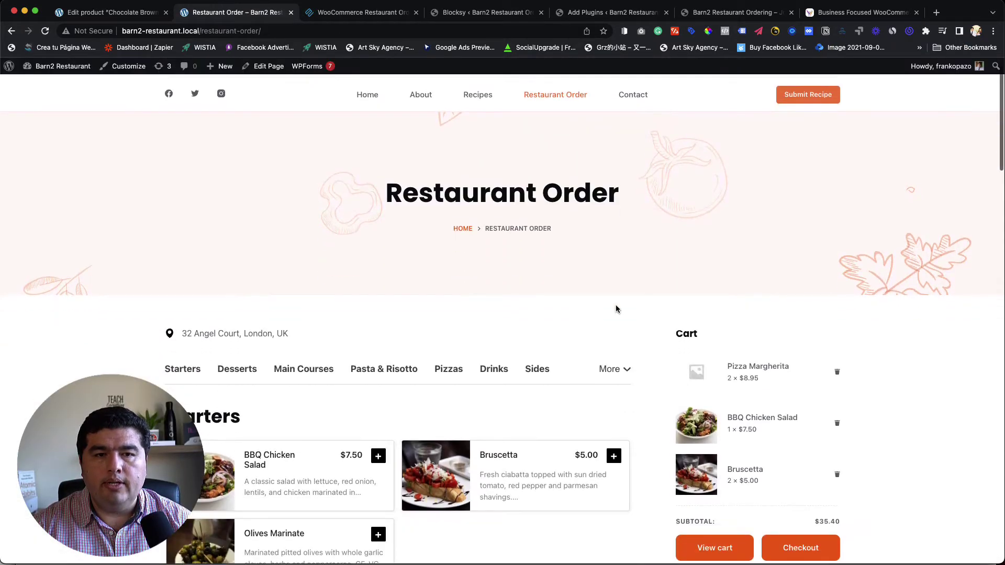
{"action": "scroll", "coordinate": [557, 281], "scroll_direction": "down", "scroll_amount": 2}
{"action": "scroll", "coordinate": [557, 280], "scroll_direction": "down", "scroll_amount": 2}
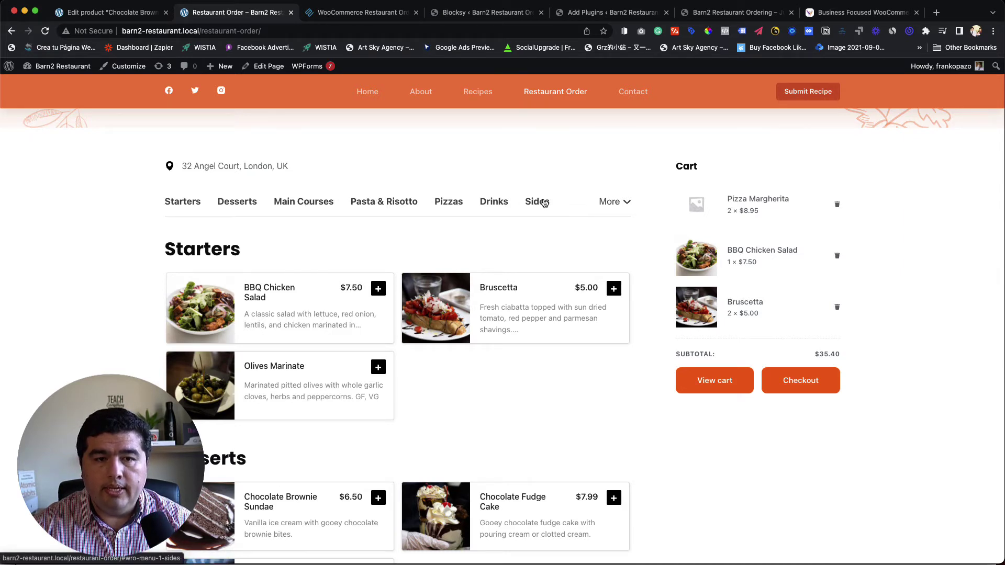
Step: Reveal the categories under More and review the food sections of the Restaurant Order page alongside the sticky cart
{"action": "left_click", "coordinate": [625, 203]}
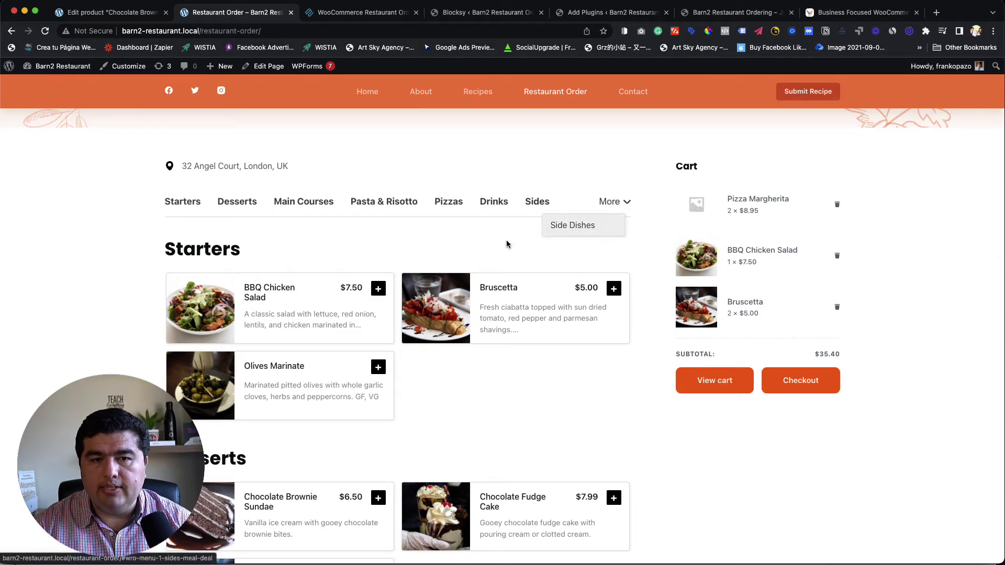
{"action": "scroll", "coordinate": [407, 235], "scroll_direction": "down", "scroll_amount": 15}
{"action": "scroll", "coordinate": [443, 225], "scroll_direction": "down", "scroll_amount": 6}
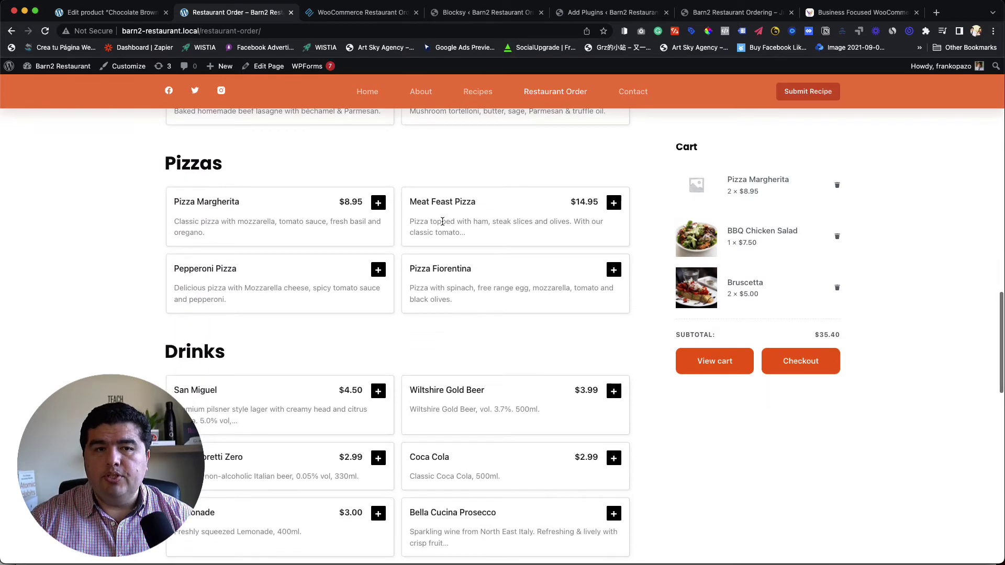
{"action": "scroll", "coordinate": [443, 221], "scroll_direction": "up", "scroll_amount": 15}
{"action": "scroll", "coordinate": [442, 220], "scroll_direction": "up", "scroll_amount": 1}
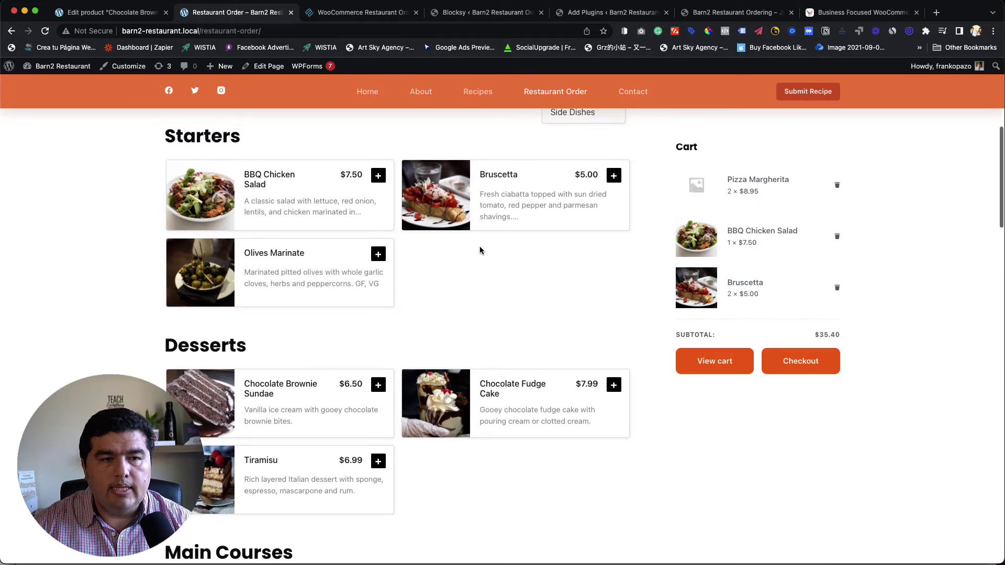
{"action": "scroll", "coordinate": [480, 250], "scroll_direction": "down", "scroll_amount": 3}
{"action": "scroll", "coordinate": [480, 250], "scroll_direction": "up", "scroll_amount": 4}
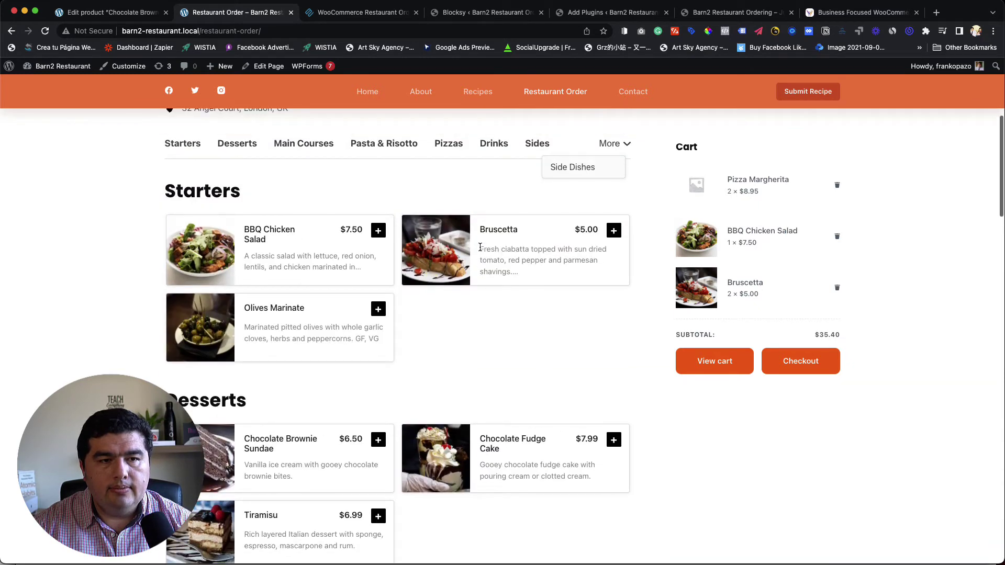
Step: Add two BBQ Chicken Salads with the "Add 2 more (+$10.00)" extra to the cart from the Starters section
{"action": "left_click", "coordinate": [378, 232]}
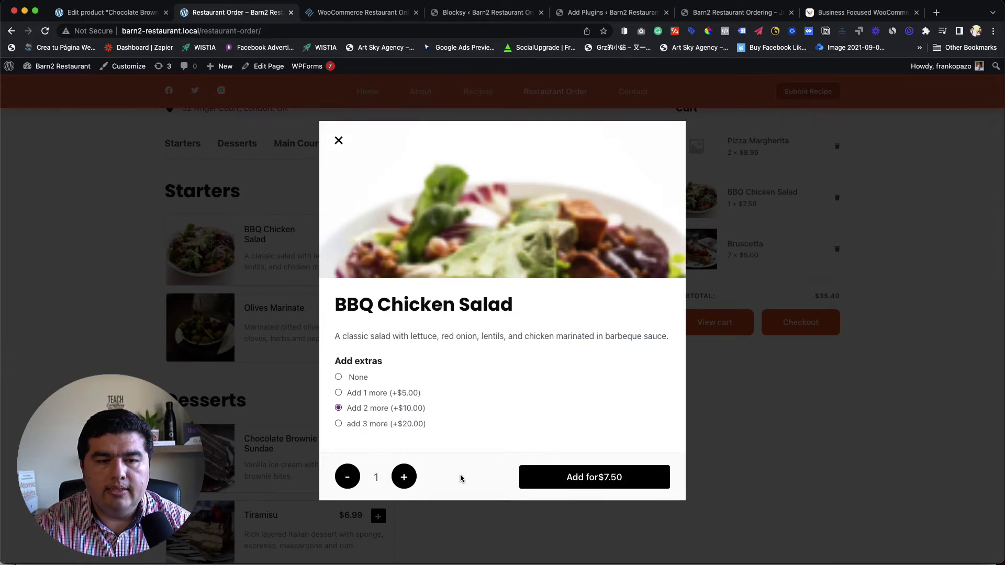
{"action": "left_click", "coordinate": [404, 478]}
{"action": "left_click", "coordinate": [617, 490]}
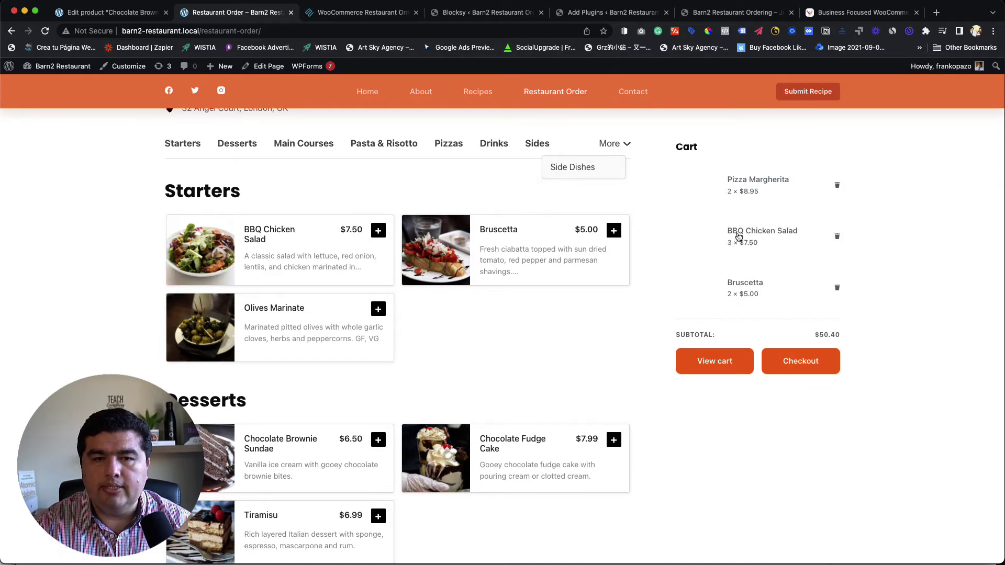
Step: Add one Pizza Margherita from the Main Courses section to the cart
{"action": "scroll", "coordinate": [494, 355], "scroll_direction": "up", "scroll_amount": 1}
{"action": "scroll", "coordinate": [494, 354], "scroll_direction": "down", "scroll_amount": 7}
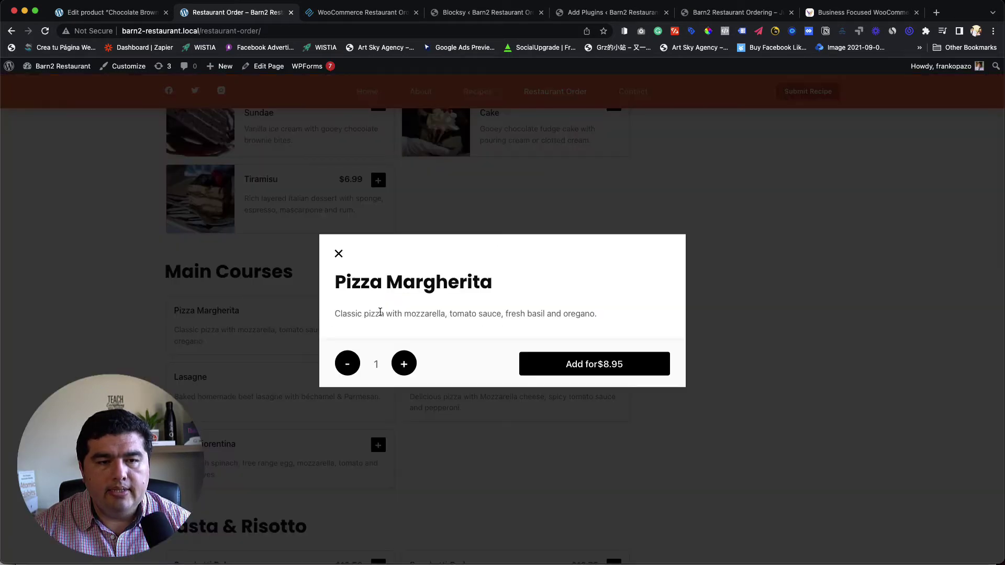
{"action": "left_click", "coordinate": [606, 367]}
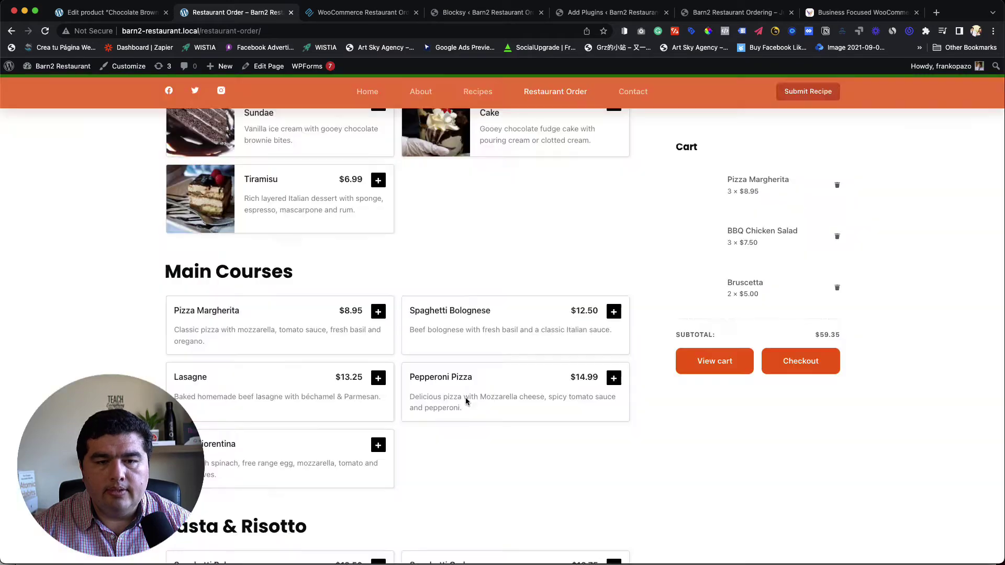
Step: View the order popup of the Pizza Margherita in the Pizzas section, close it and look over the Drinks and Sides
{"action": "scroll", "coordinate": [340, 421], "scroll_direction": "down", "scroll_amount": 12}
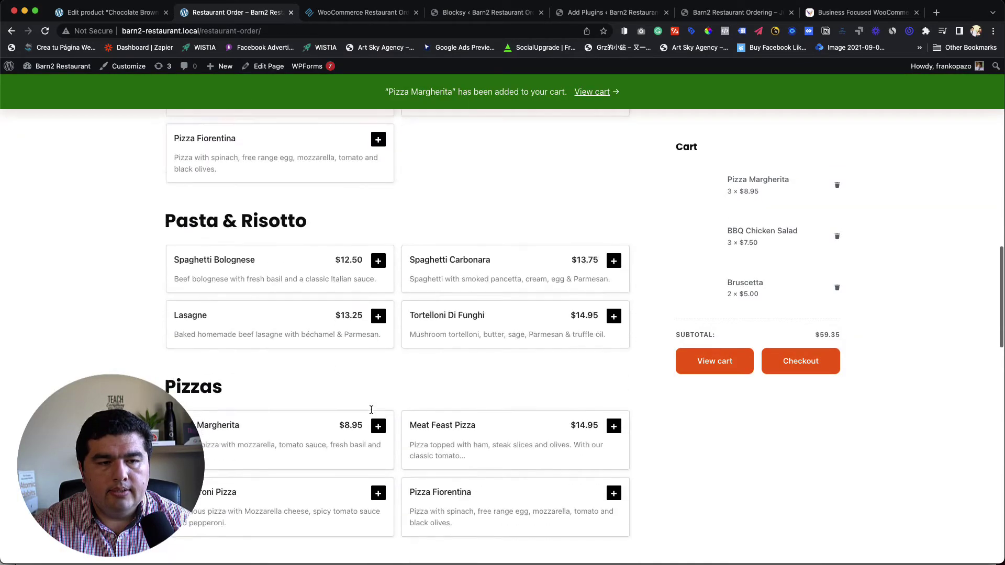
{"action": "scroll", "coordinate": [373, 413], "scroll_direction": "up", "scroll_amount": 3}
{"action": "left_click", "coordinate": [378, 216]}
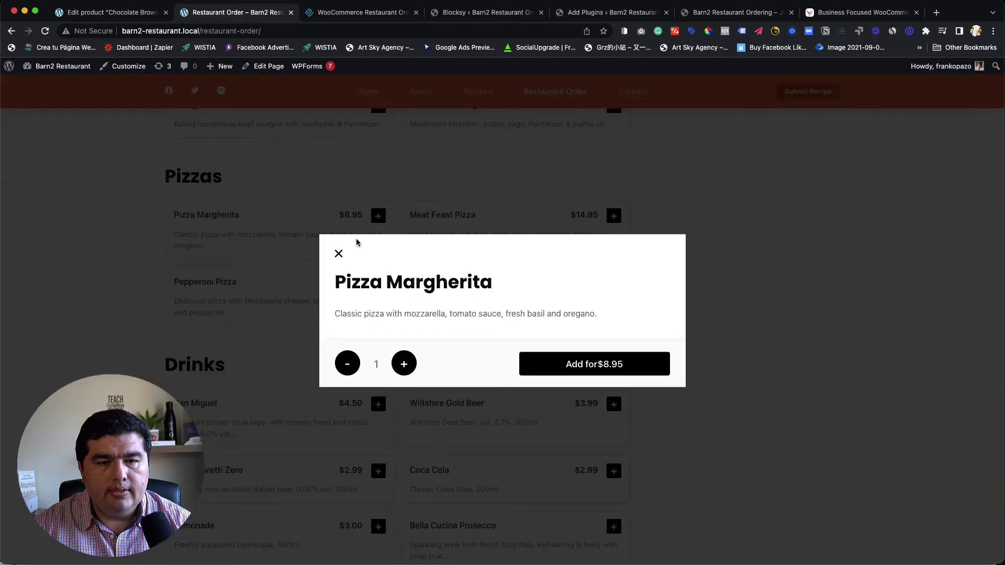
{"action": "left_click", "coordinate": [338, 253]}
{"action": "scroll", "coordinate": [362, 304], "scroll_direction": "down", "scroll_amount": 6}
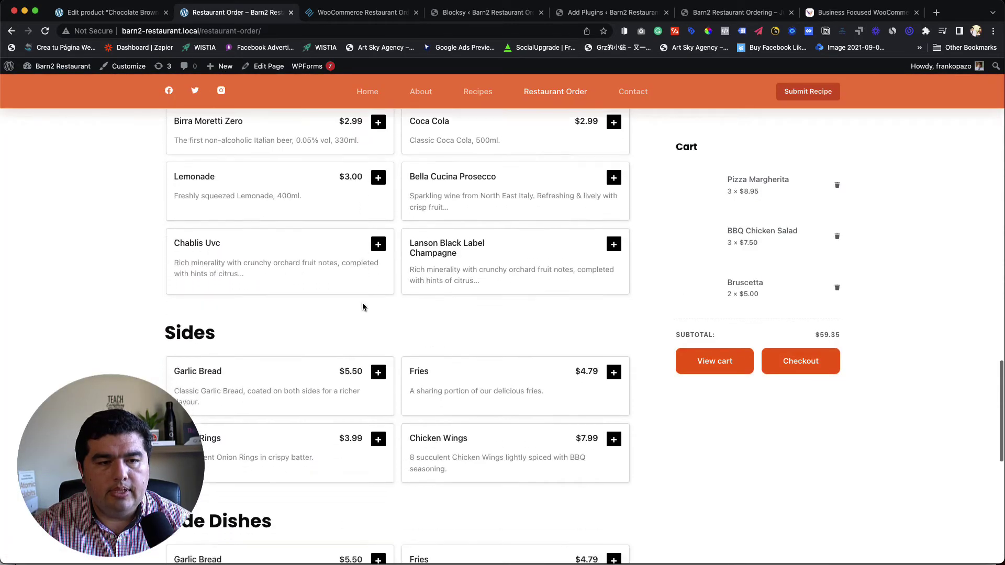
Step: Check the calorie note in the Olives Marinate popup, close it and look over the menu sections again
{"action": "scroll", "coordinate": [370, 306], "scroll_direction": "up", "scroll_amount": 20}
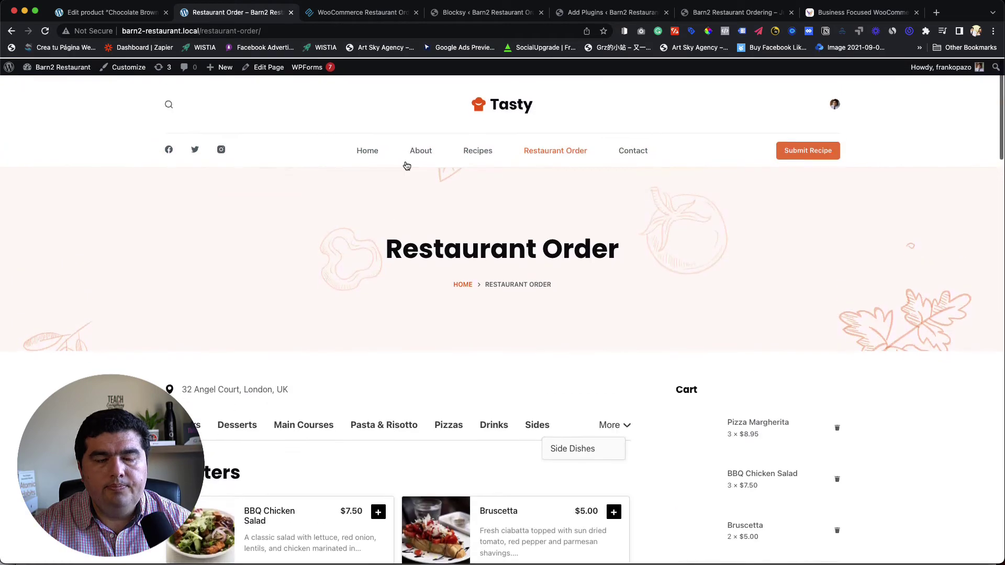
{"action": "scroll", "coordinate": [504, 333], "scroll_direction": "down", "scroll_amount": 4}
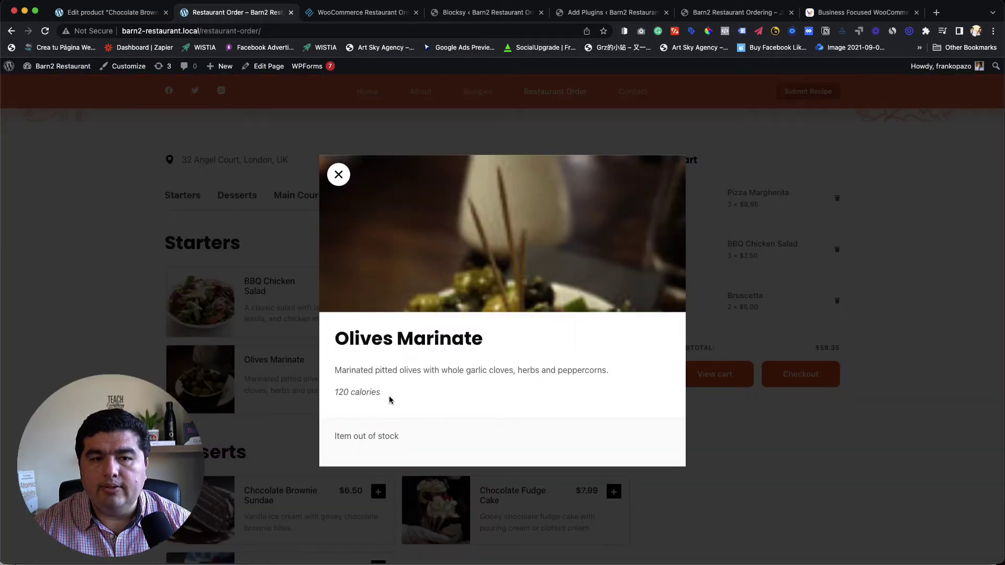
{"action": "left_click_drag", "start_coordinate": [383, 392], "coordinate": [334, 393]}
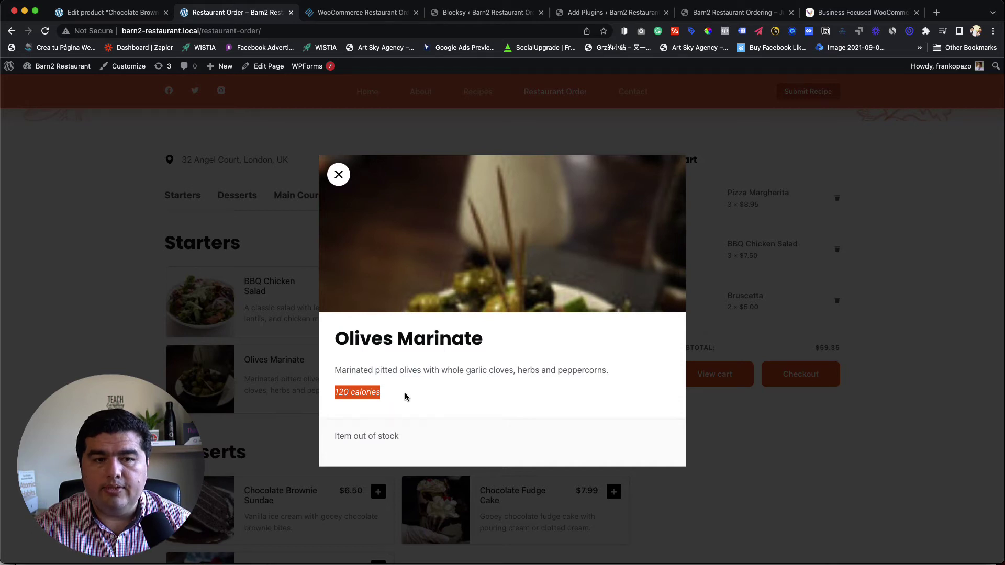
{"action": "left_click", "coordinate": [338, 175]}
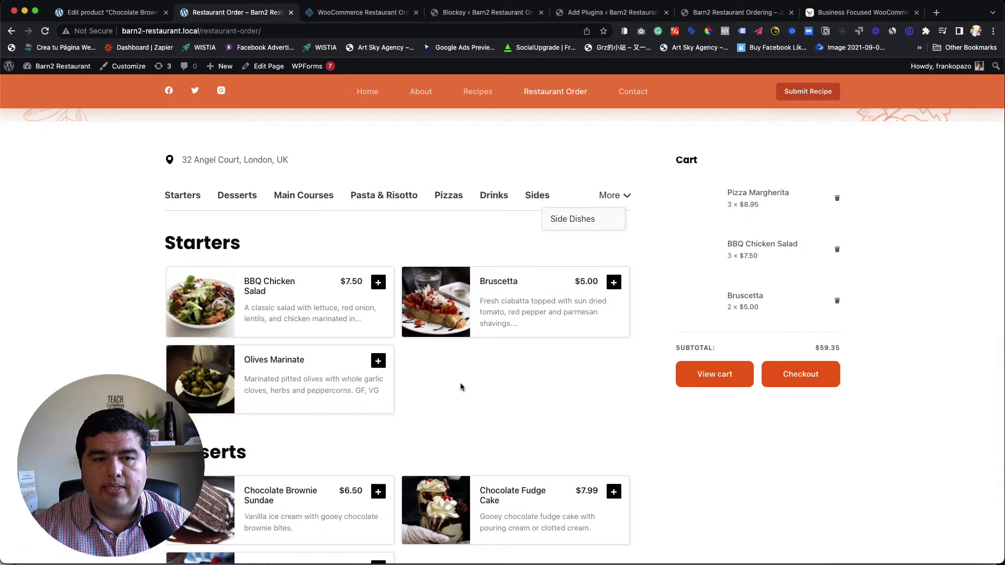
{"action": "scroll", "coordinate": [454, 370], "scroll_direction": "down", "scroll_amount": 8}
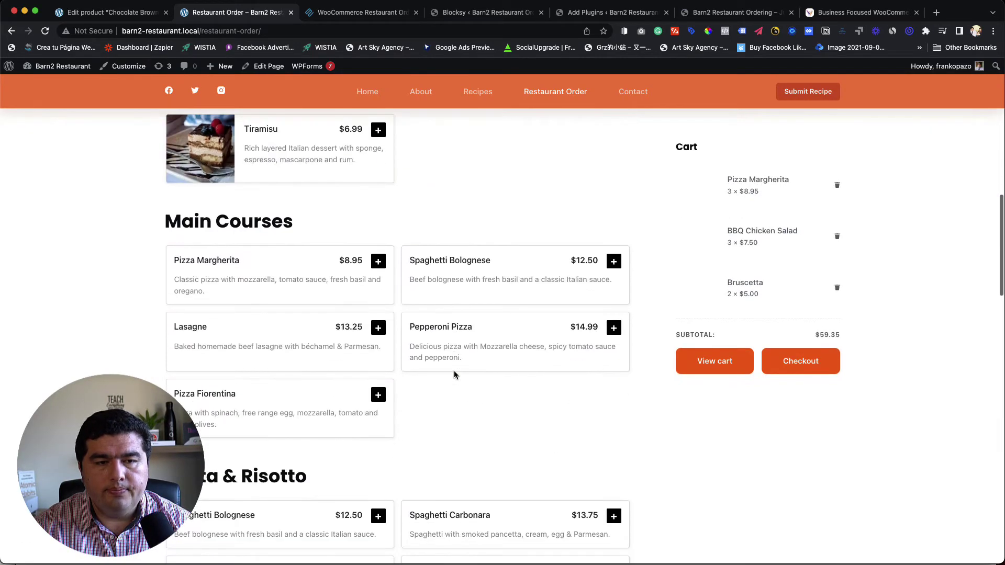
{"action": "scroll", "coordinate": [454, 370], "scroll_direction": "up", "scroll_amount": 11}
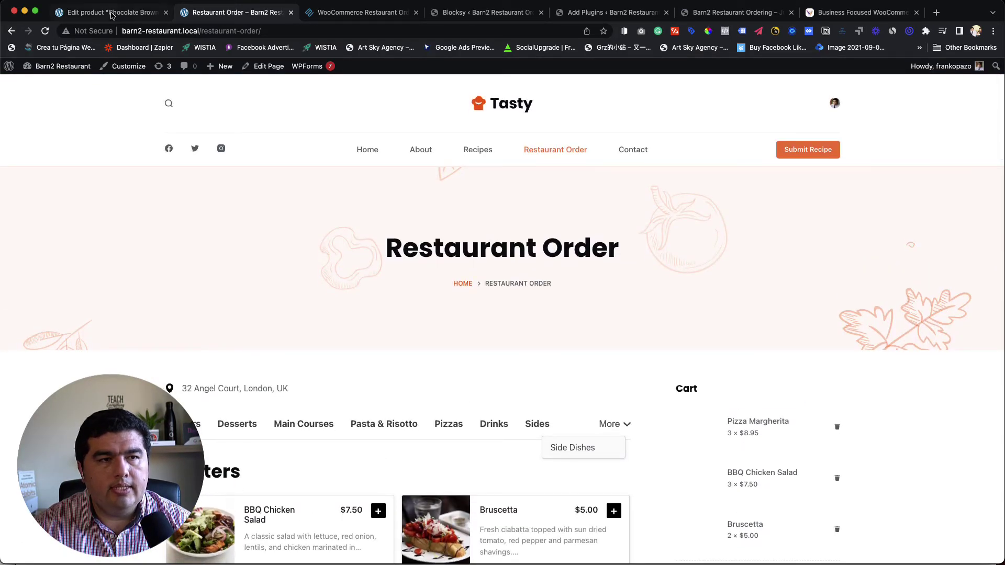
Step: Open the site's installed plugins list and locate WooCommerce Product Add-ons
{"action": "left_click", "coordinate": [121, 16]}
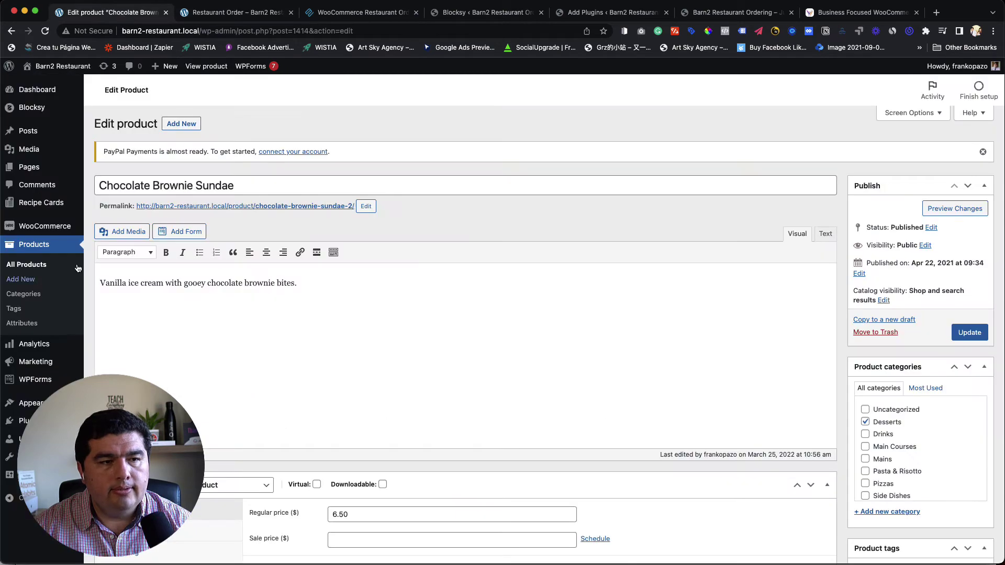
{"action": "mouse_move", "coordinate": [54, 232]}
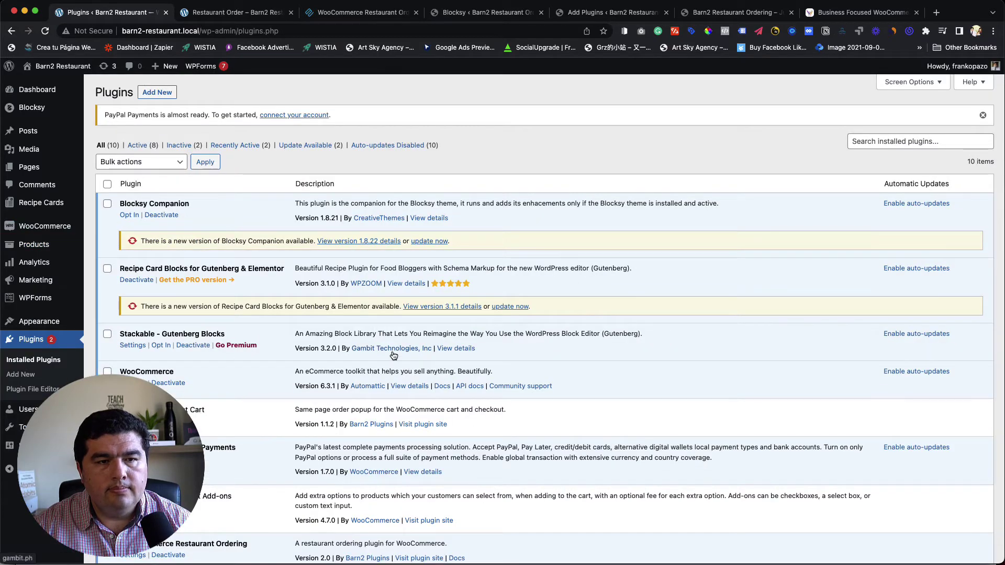
{"action": "scroll", "coordinate": [302, 346], "scroll_direction": "down", "scroll_amount": 3}
{"action": "scroll", "coordinate": [302, 345], "scroll_direction": "down", "scroll_amount": 4}
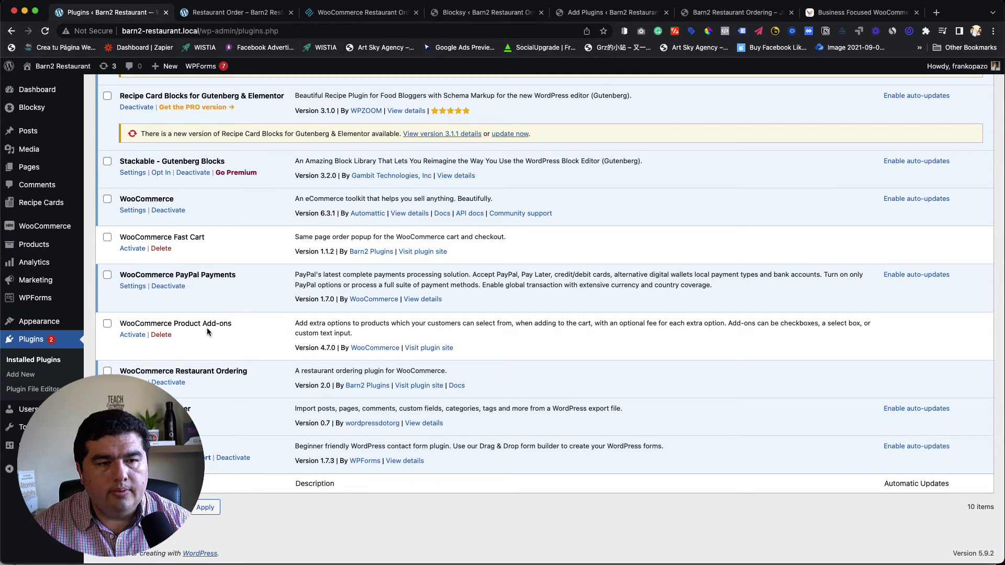
{"action": "left_click_drag", "start_coordinate": [231, 324], "coordinate": [120, 324]}
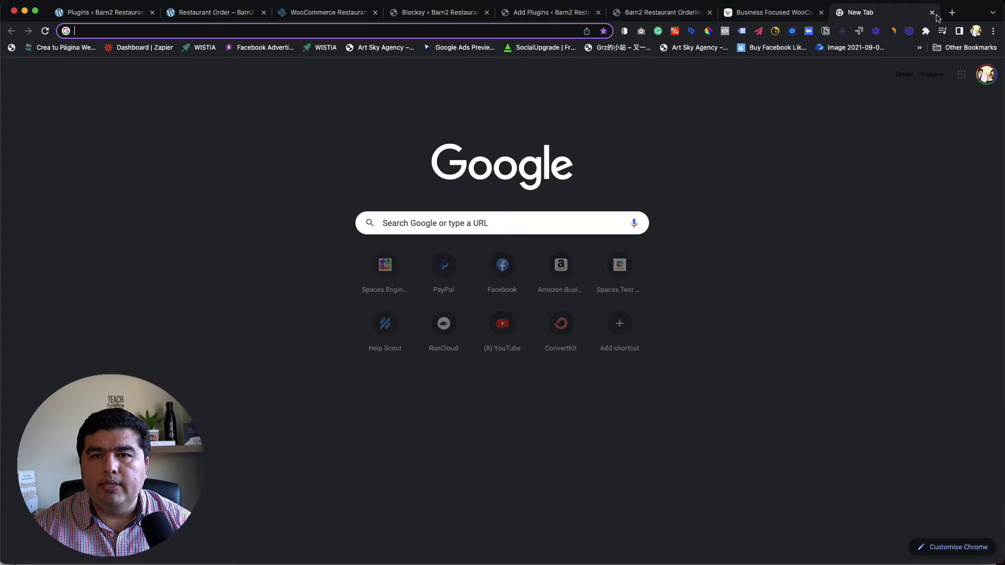
Step: Open the WooCommerce Product Add-Ons product page in a new tab and review its add-on types and fee options
{"action": "left_click", "coordinate": [936, 13]}
{"action": "type", "text": "woolauncher.com/go/woocommerce-product-addons"}
{"action": "key", "text": "Return"}
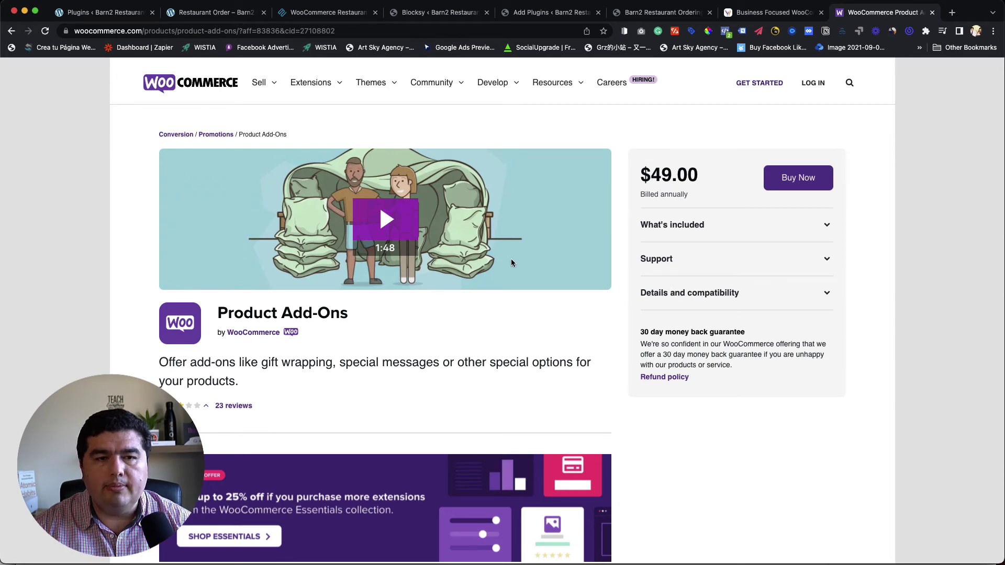
{"action": "scroll", "coordinate": [471, 361], "scroll_direction": "down", "scroll_amount": 10}
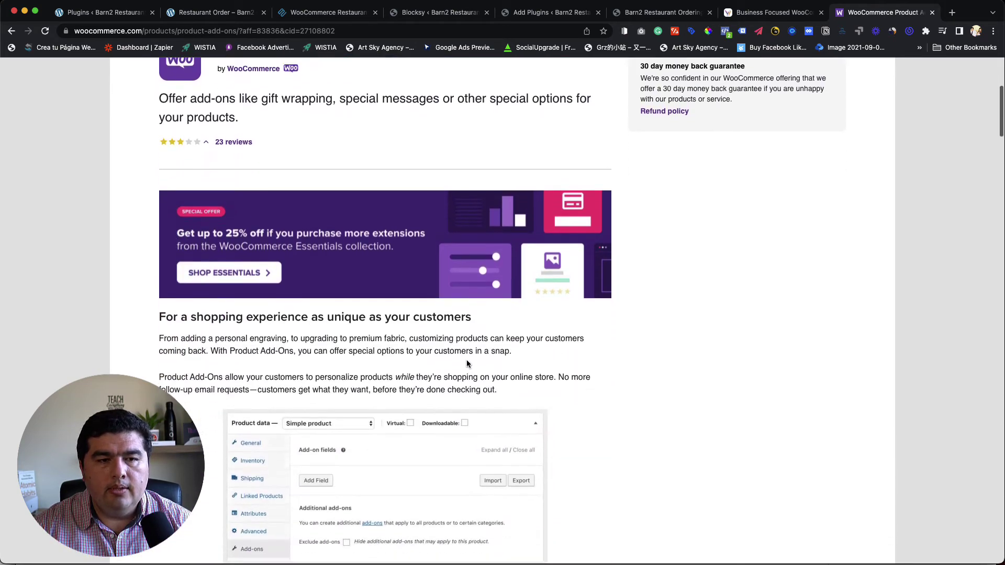
{"action": "scroll", "coordinate": [470, 360], "scroll_direction": "down", "scroll_amount": 7}
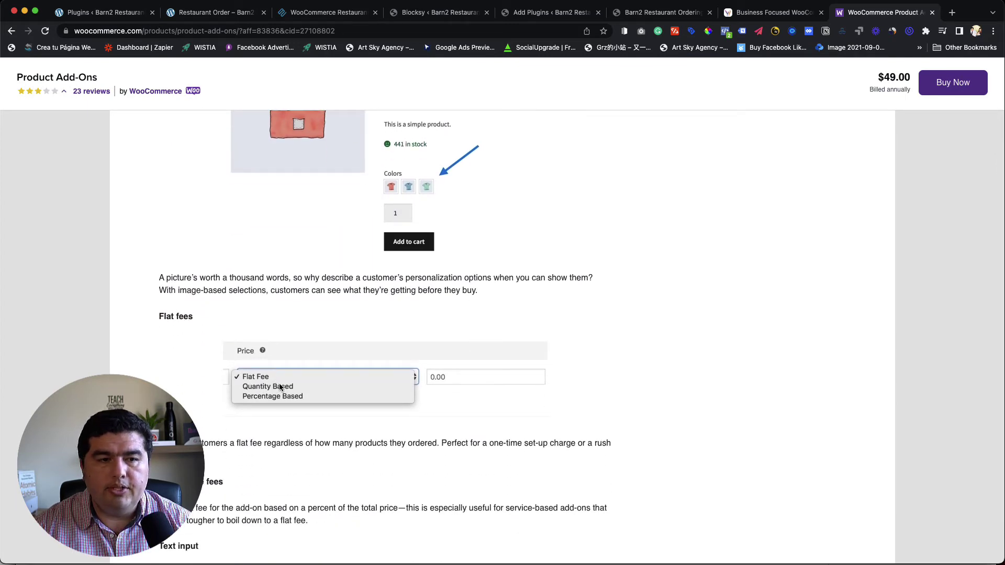
{"action": "scroll", "coordinate": [333, 411], "scroll_direction": "down", "scroll_amount": 12}
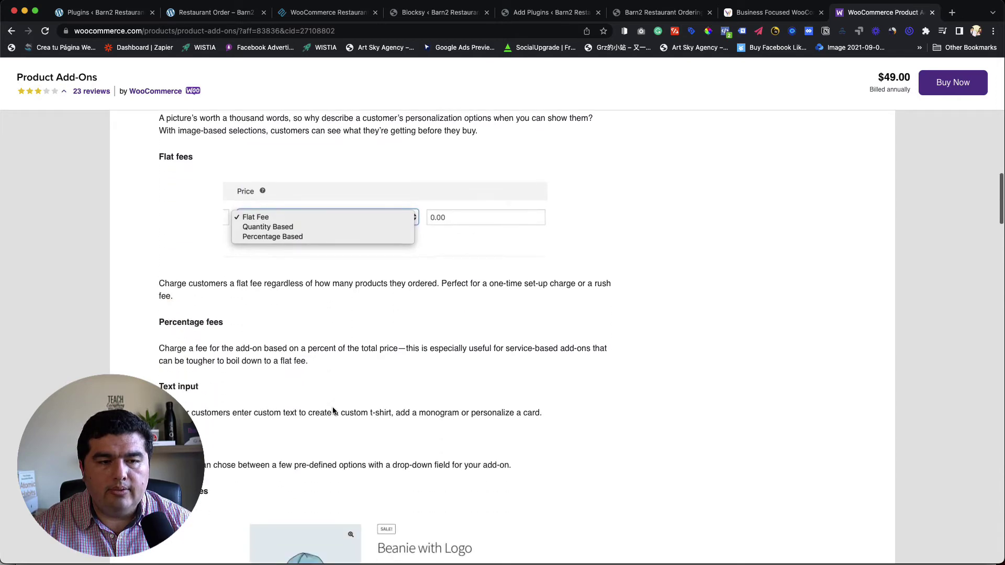
{"action": "scroll", "coordinate": [332, 407], "scroll_direction": "down", "scroll_amount": 3}
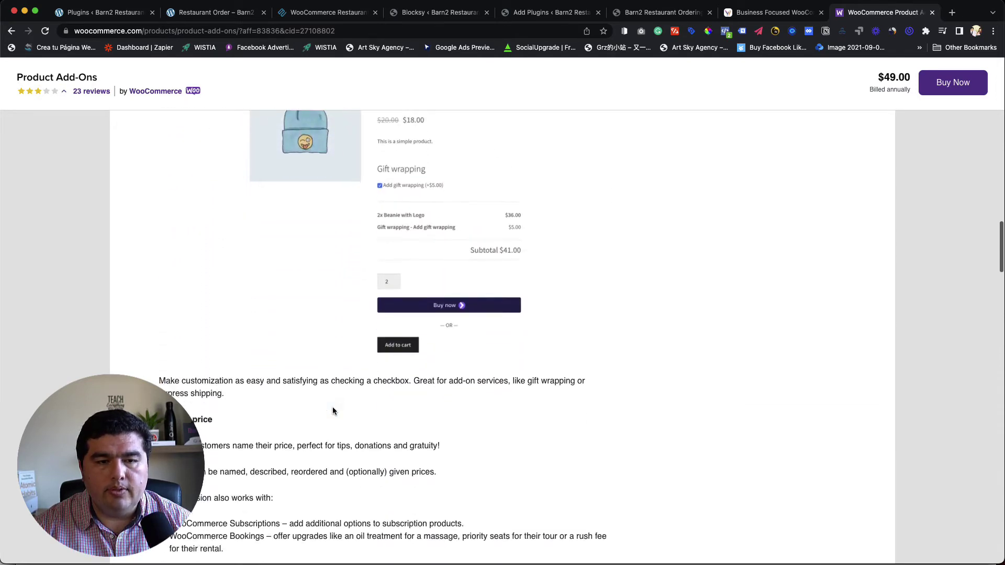
{"action": "scroll", "coordinate": [332, 407], "scroll_direction": "up", "scroll_amount": 15}
{"action": "scroll", "coordinate": [368, 140], "scroll_direction": "up", "scroll_amount": 1}
Step: Activate the WooCommerce Product Add-ons plugin and open the live demo of Barn2's Restaurant Ordering plugin
{"action": "key", "text": "super+1"}
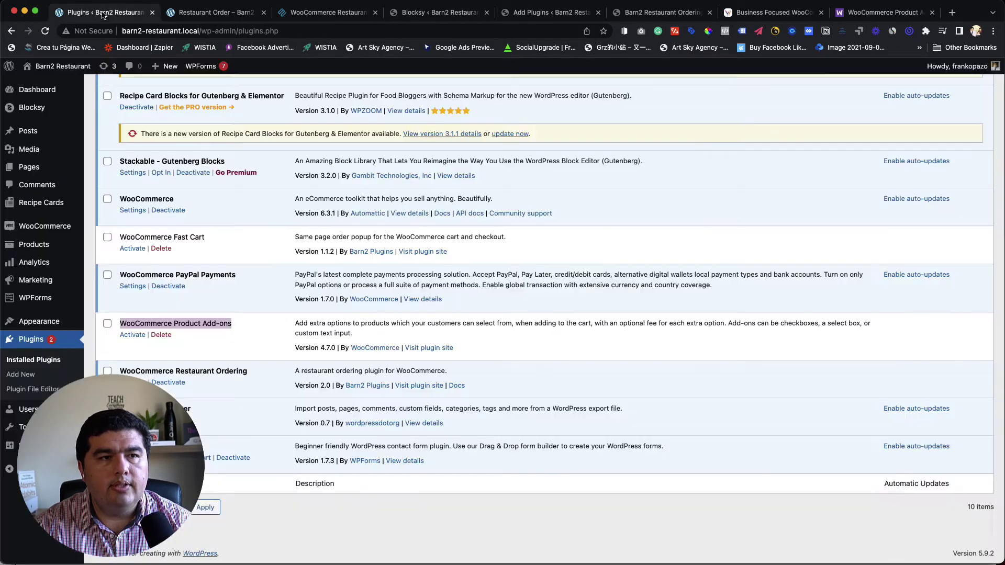
{"action": "left_click", "coordinate": [132, 335]}
{"action": "key", "text": "super+3"}
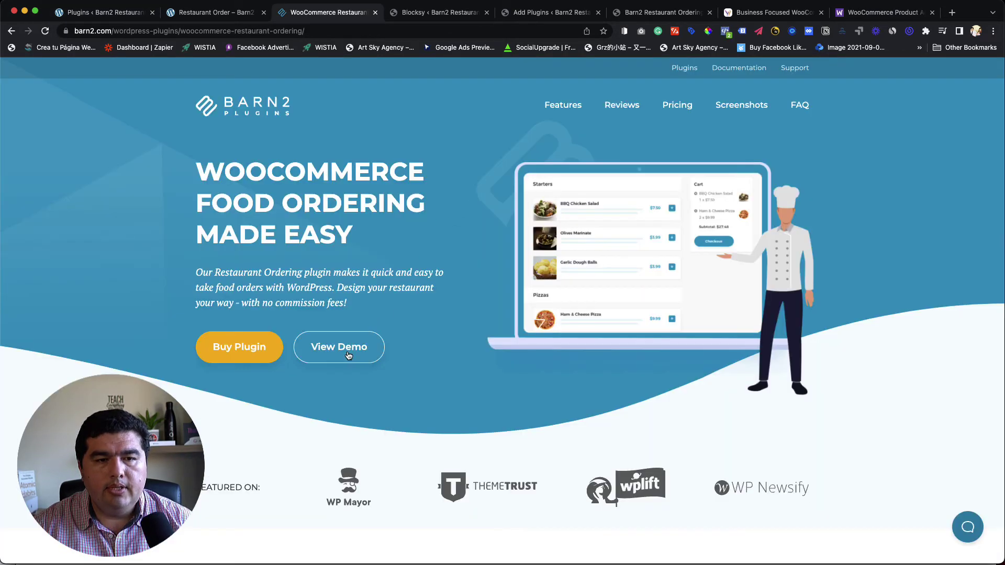
{"action": "left_click", "coordinate": [345, 286]}
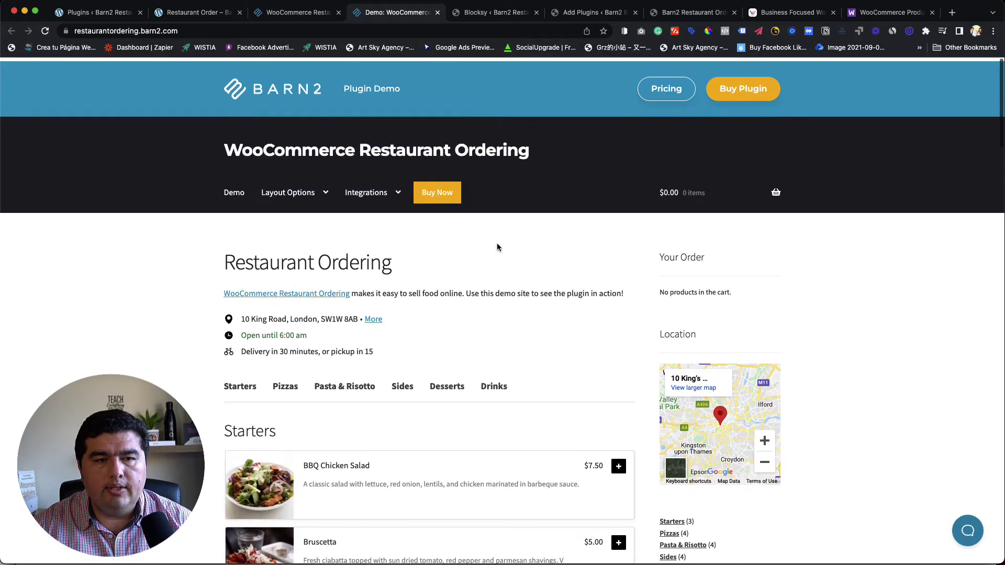
Step: Open the Product Add-Ons integration demo and look over its sample pizzas
{"action": "mouse_move", "coordinate": [373, 192]}
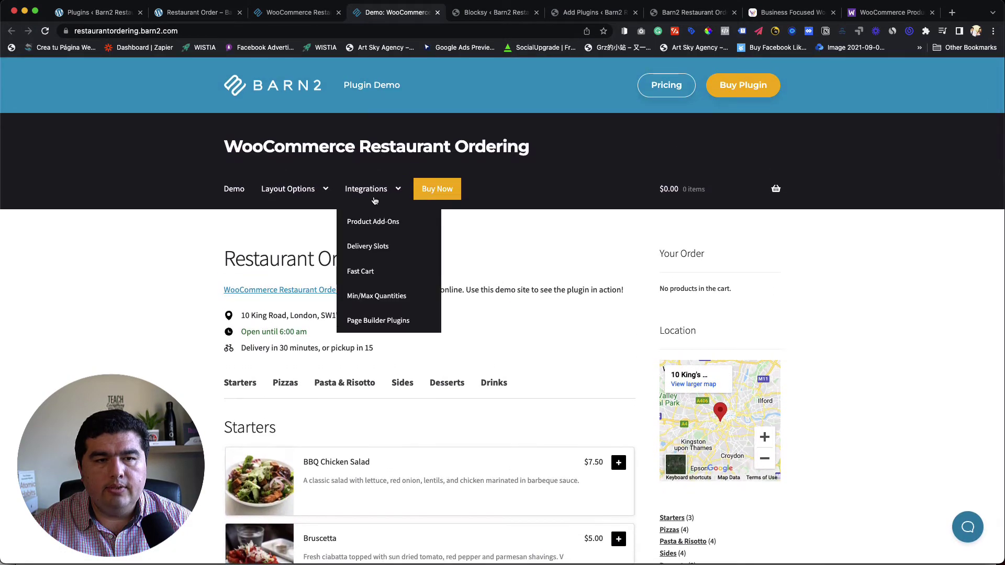
{"action": "left_click", "coordinate": [373, 222]}
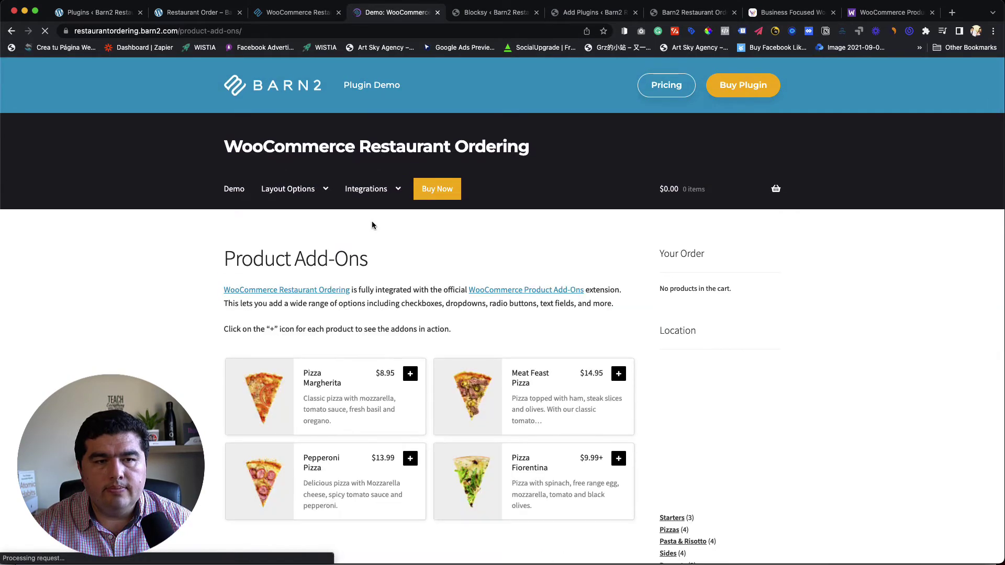
{"action": "scroll", "coordinate": [538, 252], "scroll_direction": "down", "scroll_amount": 1}
{"action": "scroll", "coordinate": [538, 252], "scroll_direction": "down", "scroll_amount": 2}
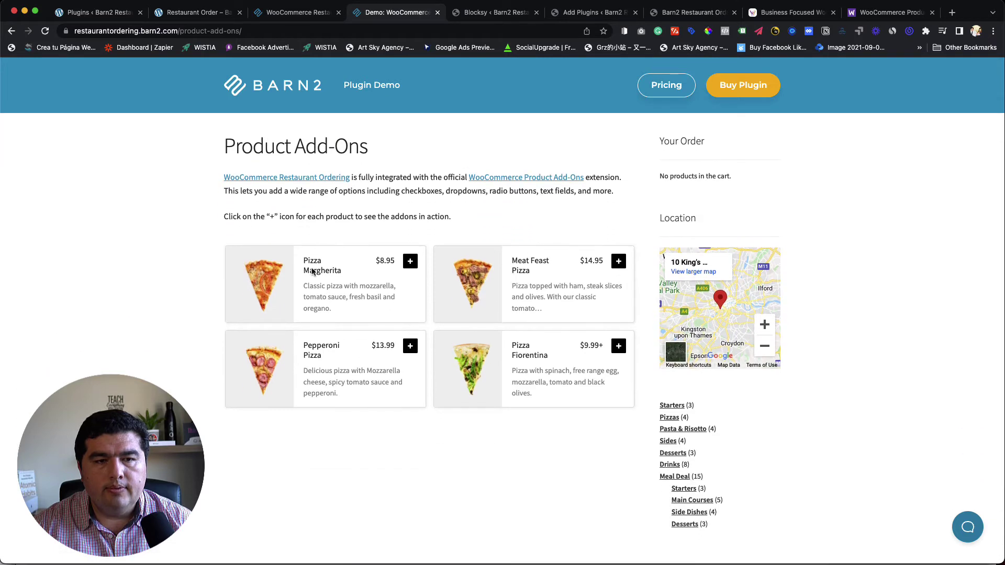
Step: Open the demo's Pizza Margherita options and choose Traditional dough with Double Cheese and Chicken as extra toppings
{"action": "left_click", "coordinate": [410, 261]}
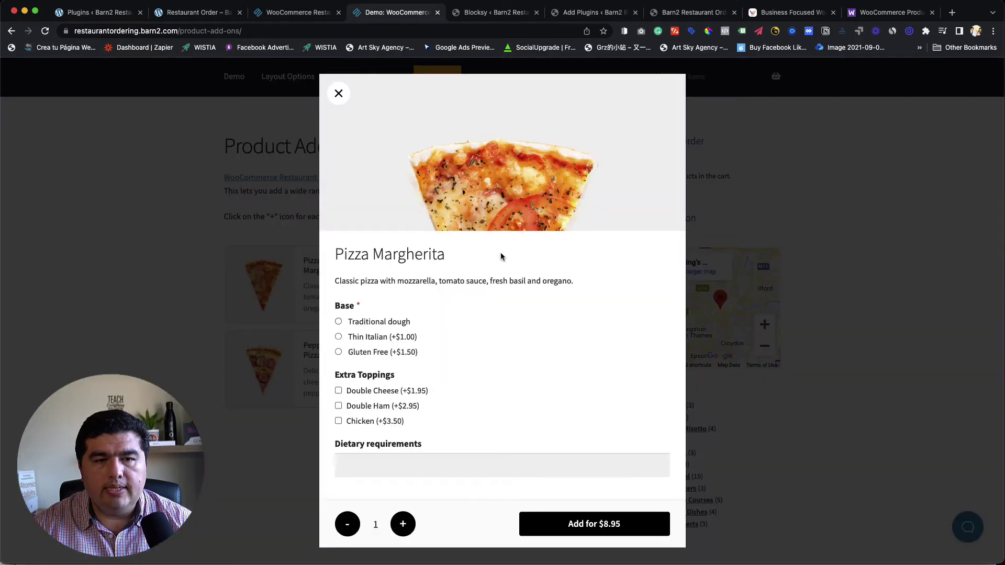
{"action": "left_click", "coordinate": [338, 323]}
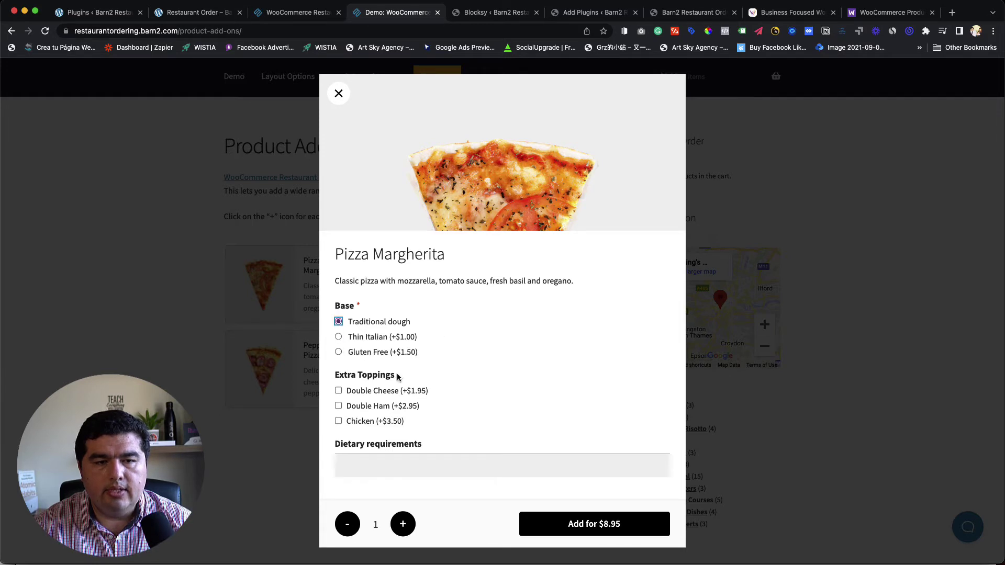
{"action": "left_click", "coordinate": [338, 391]}
{"action": "left_click", "coordinate": [338, 422]}
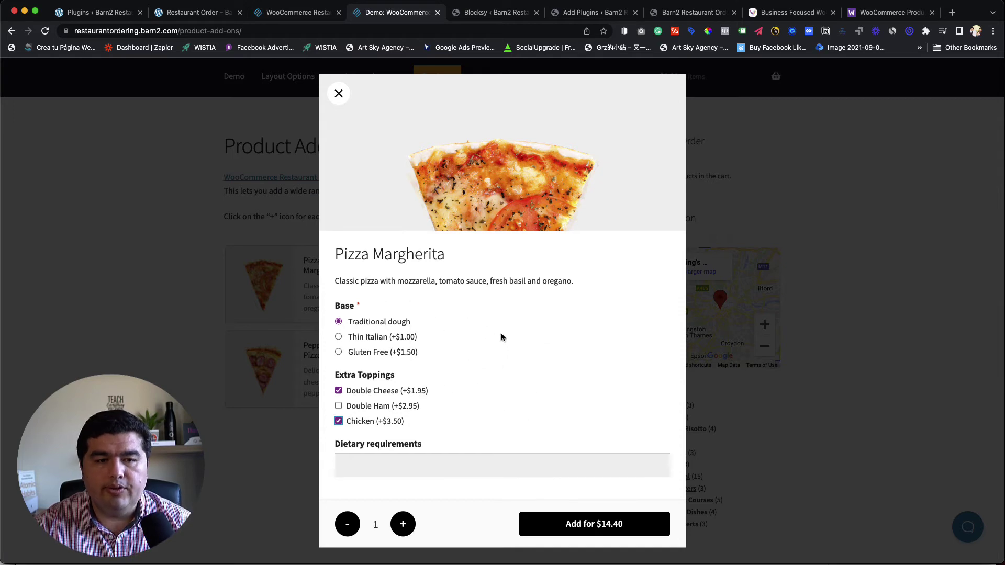
Step: Add the customized Pizza Margherita to the demo order
{"action": "left_click", "coordinate": [591, 529]}
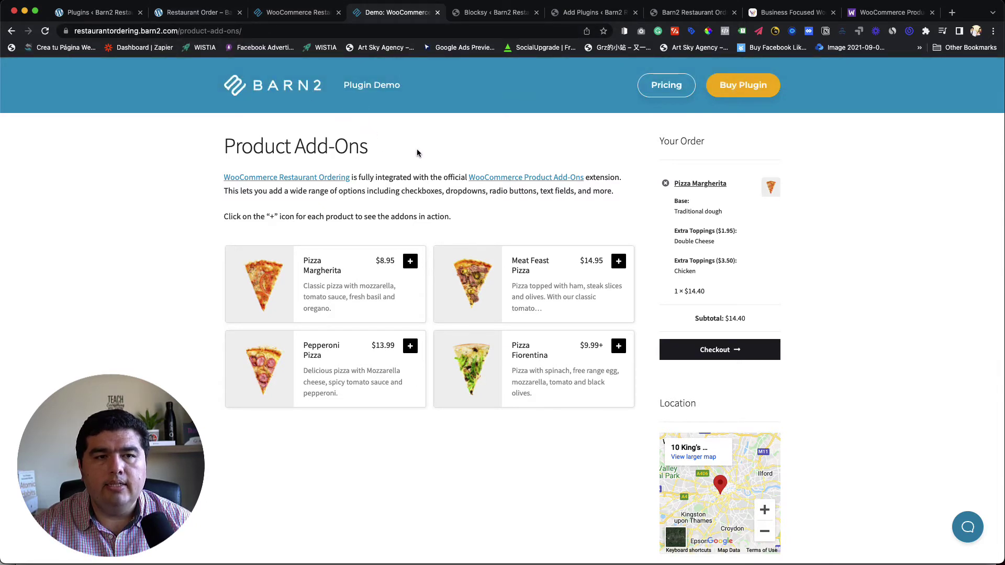
Step: Return to the site's own Restaurant Order page and look over its menu sections and cart
{"action": "left_click", "coordinate": [213, 15]}
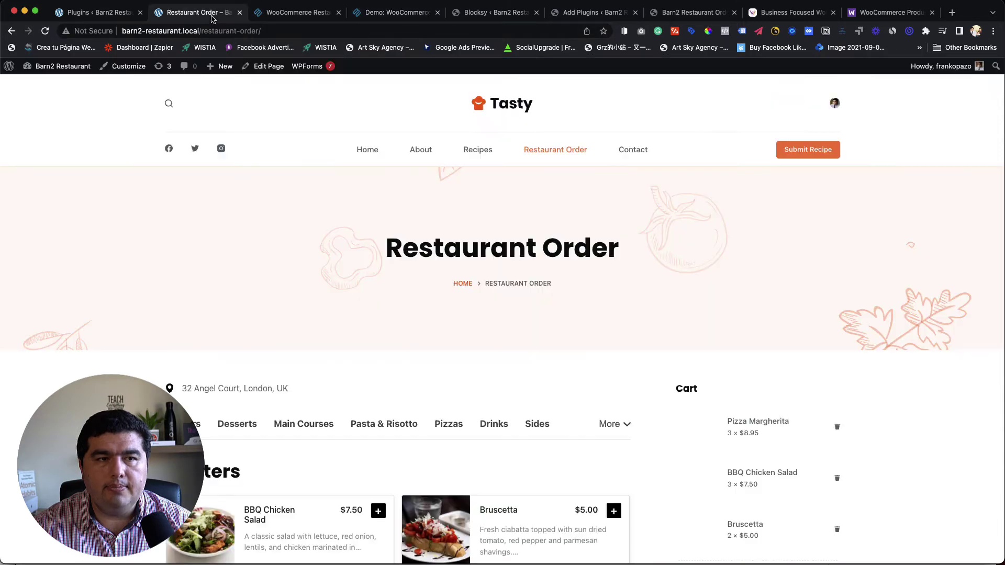
{"action": "scroll", "coordinate": [390, 309], "scroll_direction": "down", "scroll_amount": 3}
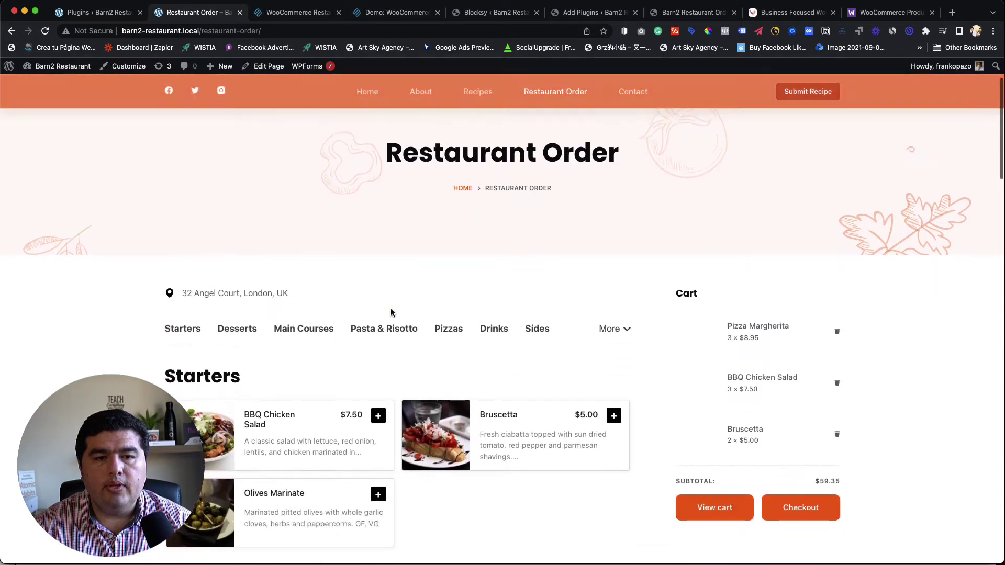
{"action": "scroll", "coordinate": [407, 303], "scroll_direction": "down", "scroll_amount": 4}
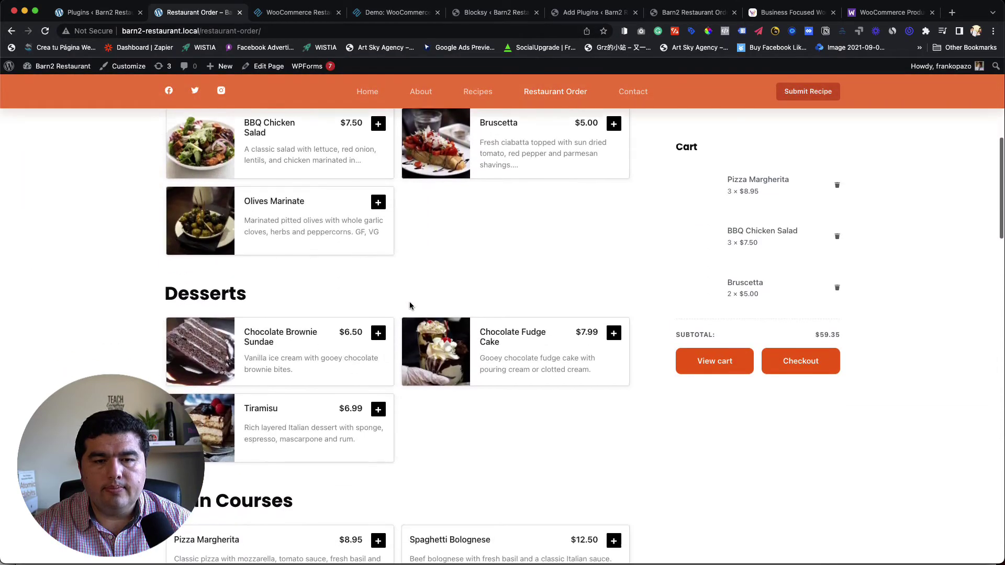
{"action": "scroll", "coordinate": [410, 302], "scroll_direction": "up", "scroll_amount": 4}
{"action": "scroll", "coordinate": [410, 303], "scroll_direction": "up", "scroll_amount": 4}
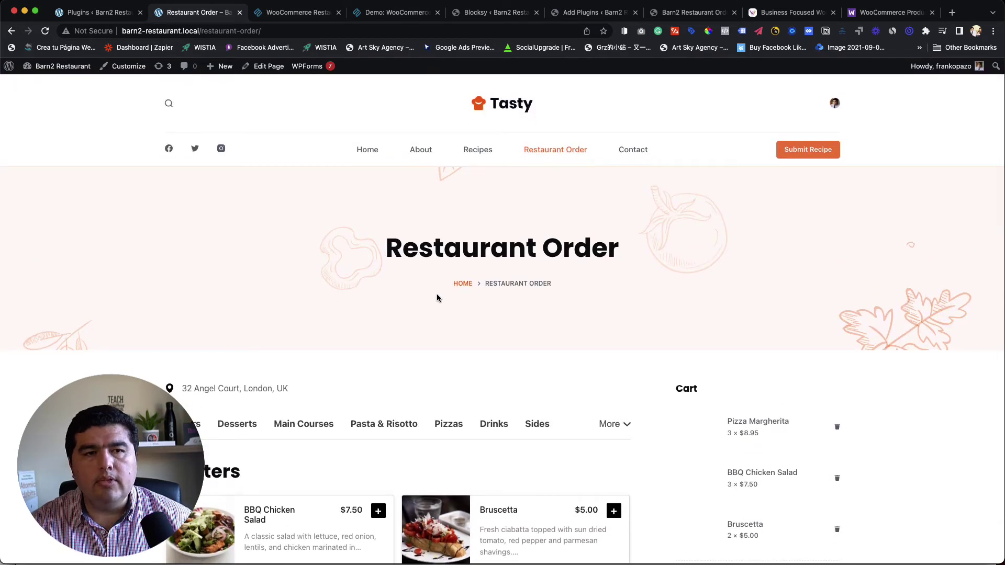
Step: Open the Restaurant Ordering settings in WooCommerce and enable restaurant opening hours
{"action": "key", "text": "ctrl+shift+Tab"}
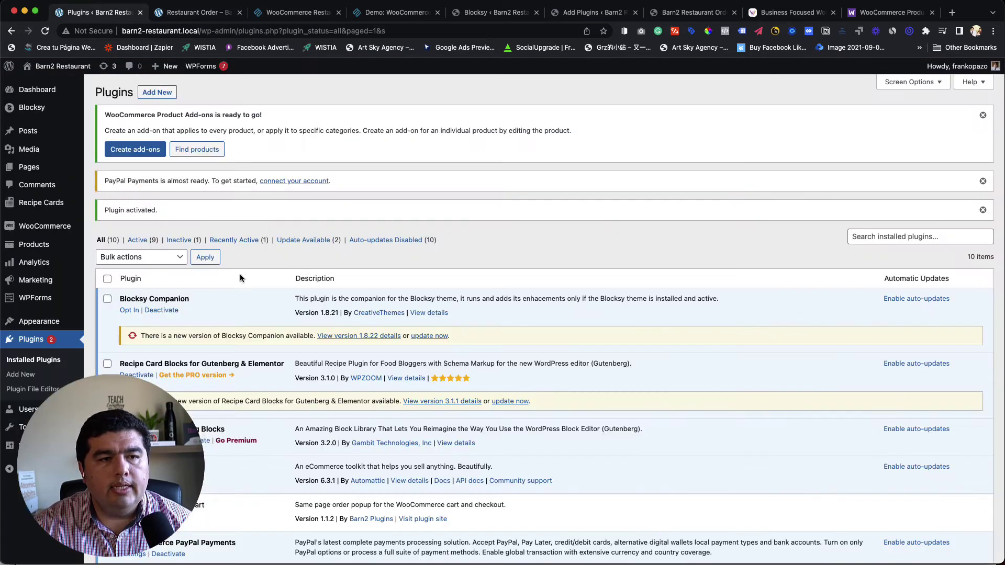
{"action": "mouse_move", "coordinate": [53, 226]}
{"action": "left_click", "coordinate": [107, 288]}
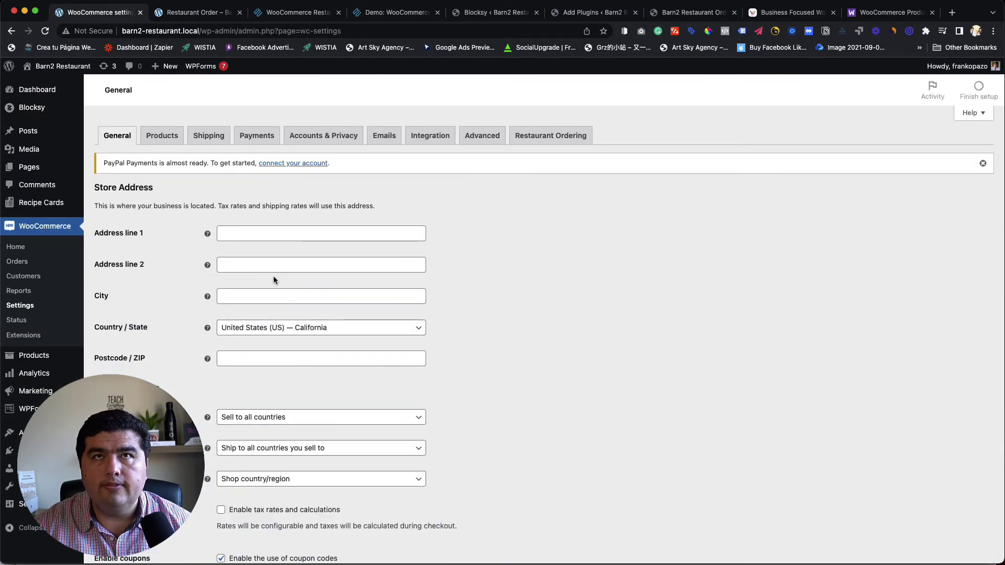
{"action": "left_click", "coordinate": [551, 136]}
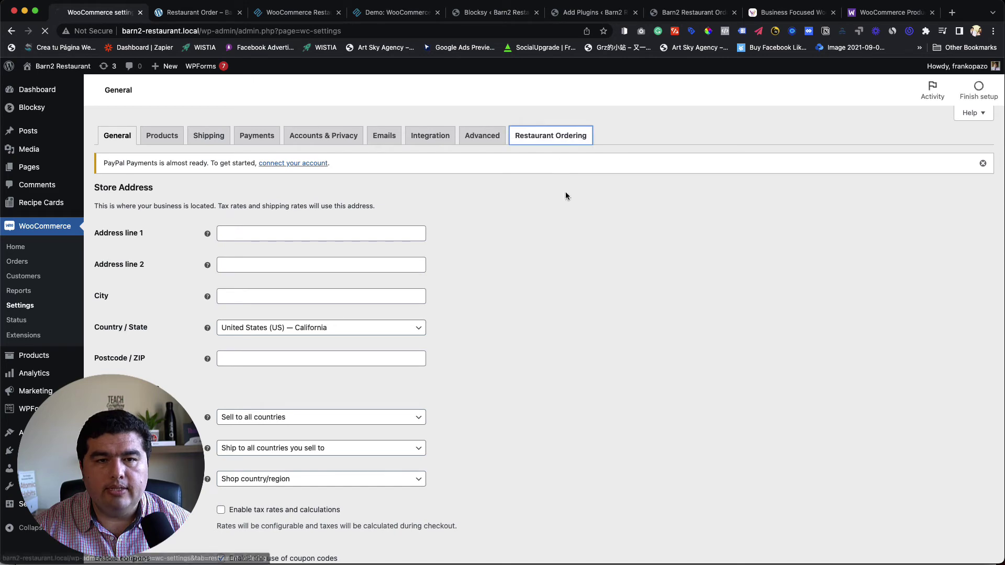
{"action": "scroll", "coordinate": [539, 348], "scroll_direction": "down", "scroll_amount": 4}
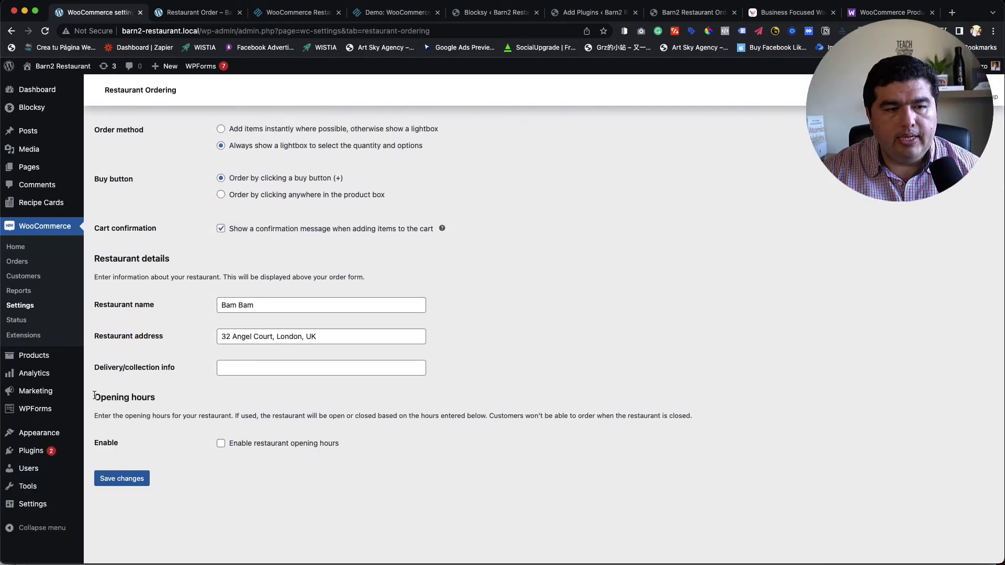
{"action": "left_click_drag", "start_coordinate": [94, 395], "coordinate": [156, 397]}
{"action": "left_click", "coordinate": [221, 444]}
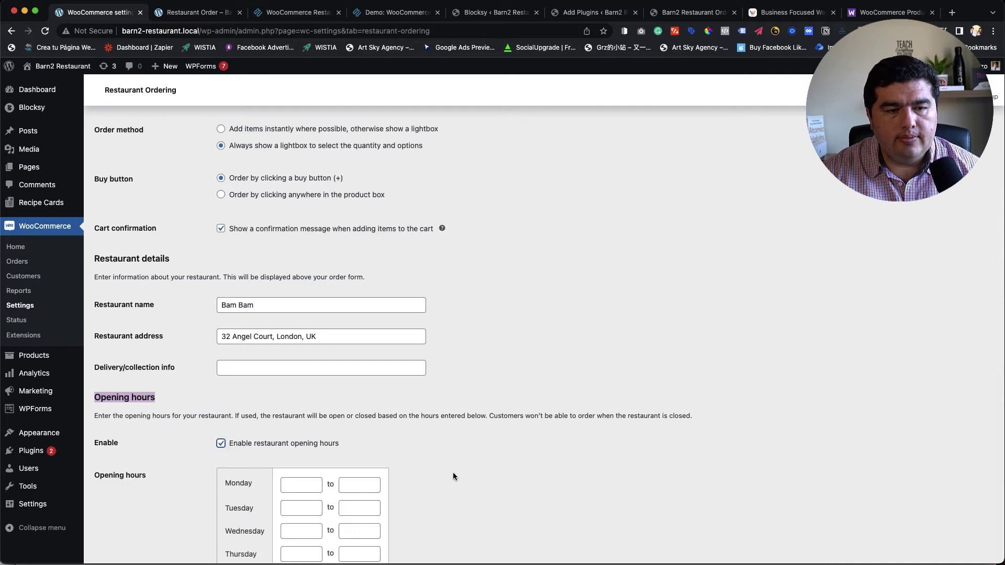
{"action": "scroll", "coordinate": [424, 460], "scroll_direction": "down", "scroll_amount": 5}
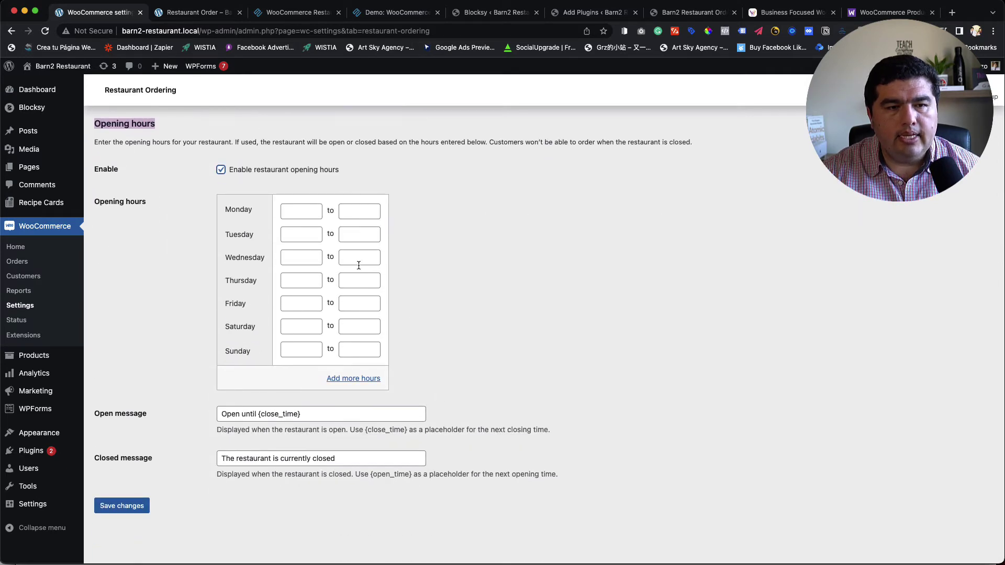
Step: Set Monday's opening hours to 11:00am to 9:00pm and save the Restaurant Ordering settings
{"action": "left_click", "coordinate": [298, 209]}
{"action": "scroll", "coordinate": [305, 274], "scroll_direction": "down", "scroll_amount": 5}
{"action": "scroll", "coordinate": [307, 278], "scroll_direction": "down", "scroll_amount": 3}
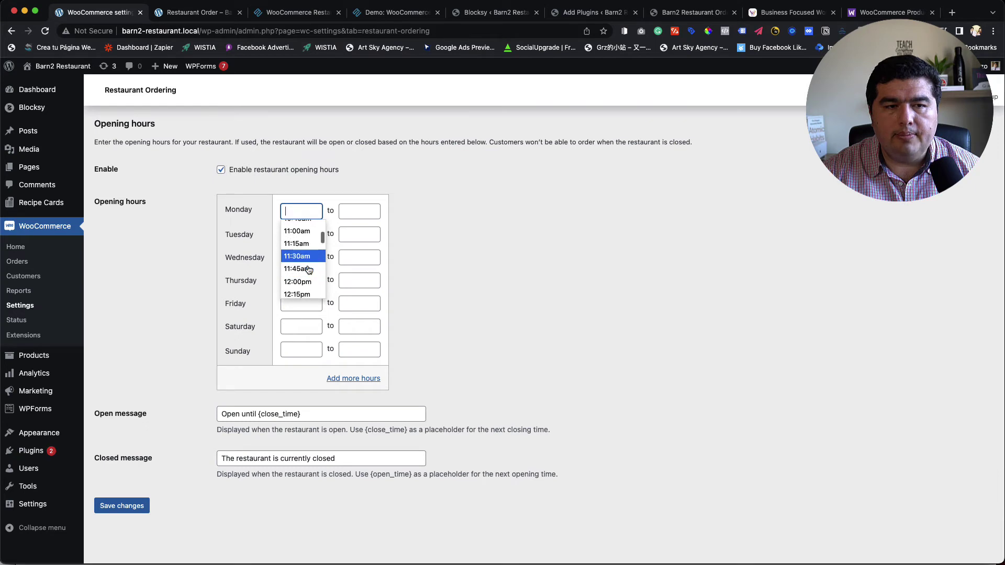
{"action": "left_click", "coordinate": [297, 233]}
{"action": "left_click", "coordinate": [347, 209]}
{"action": "scroll", "coordinate": [361, 270], "scroll_direction": "down", "scroll_amount": 10}
{"action": "scroll", "coordinate": [363, 272], "scroll_direction": "down", "scroll_amount": 3}
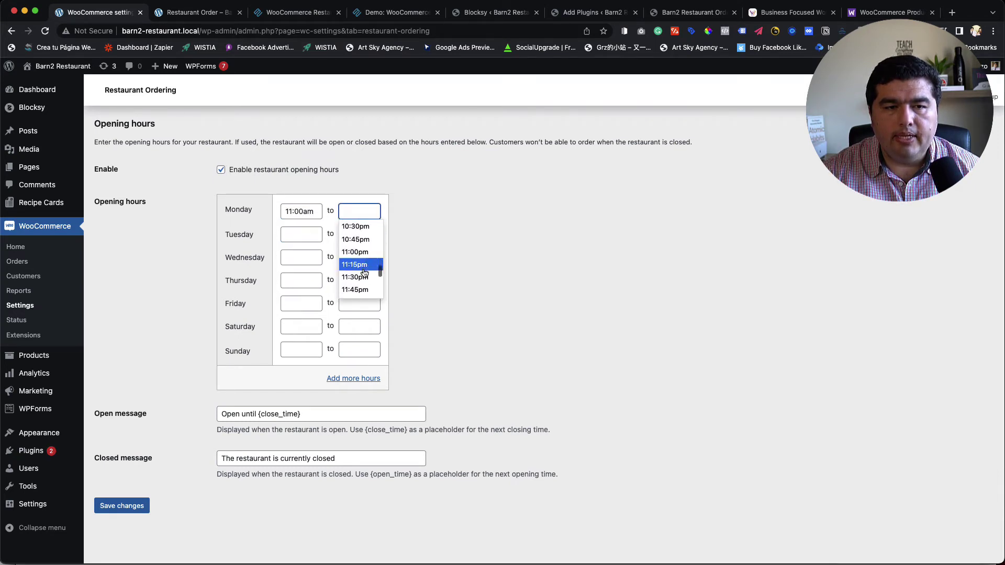
{"action": "scroll", "coordinate": [364, 273], "scroll_direction": "up", "scroll_amount": 1}
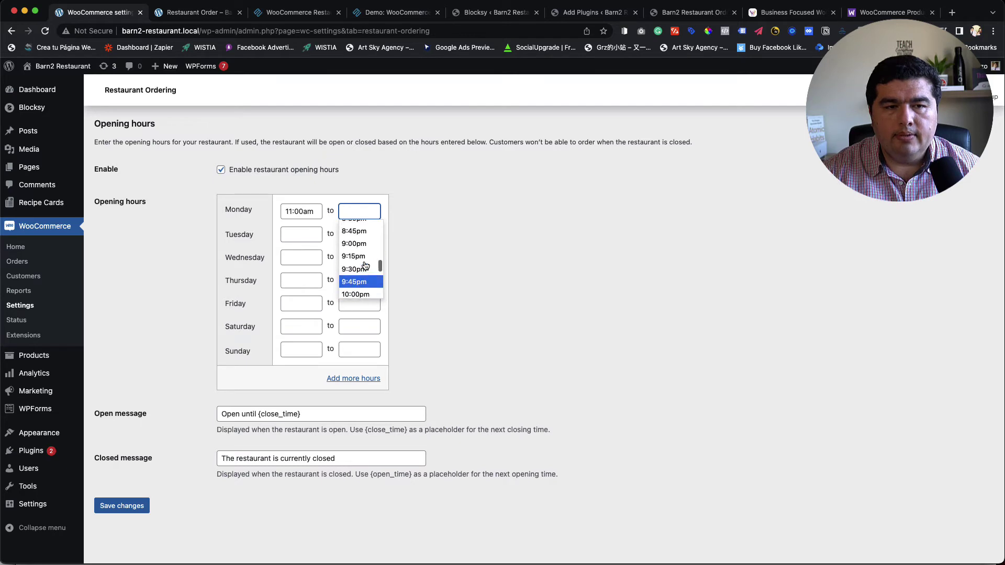
{"action": "left_click", "coordinate": [360, 243]}
{"action": "left_click", "coordinate": [440, 267]}
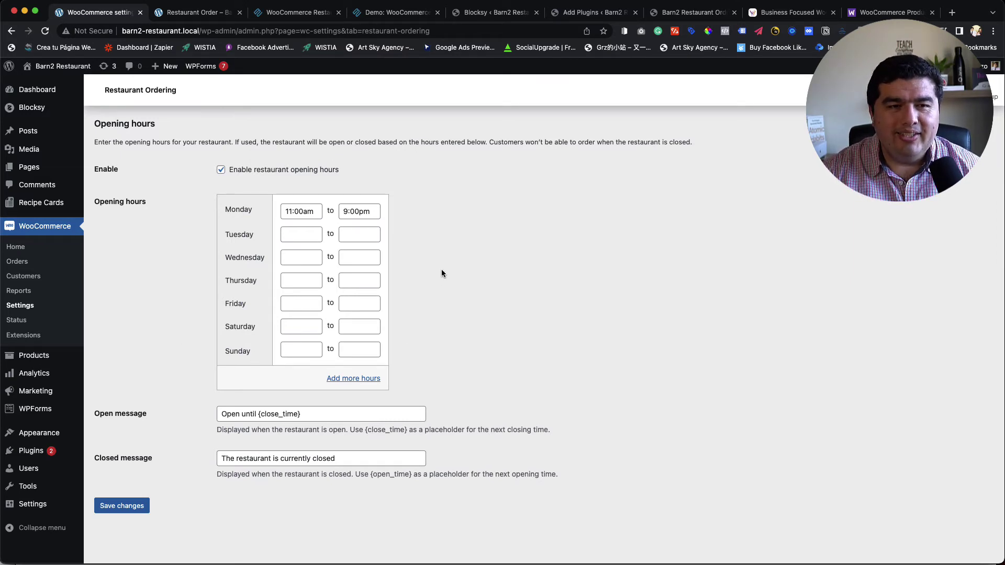
{"action": "left_click", "coordinate": [121, 507]}
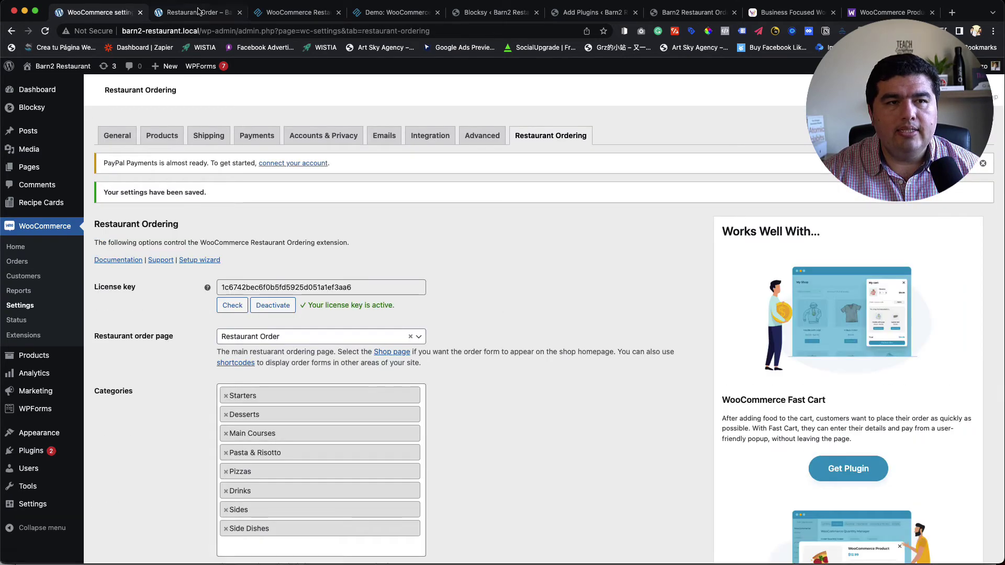
Step: Open the cart from the site's Restaurant Order page and check how it handles an order outside opening hours
{"action": "key", "text": "ctrl+Tab"}
{"action": "scroll", "coordinate": [476, 311], "scroll_direction": "down", "scroll_amount": 1}
{"action": "scroll", "coordinate": [475, 311], "scroll_direction": "down", "scroll_amount": 10}
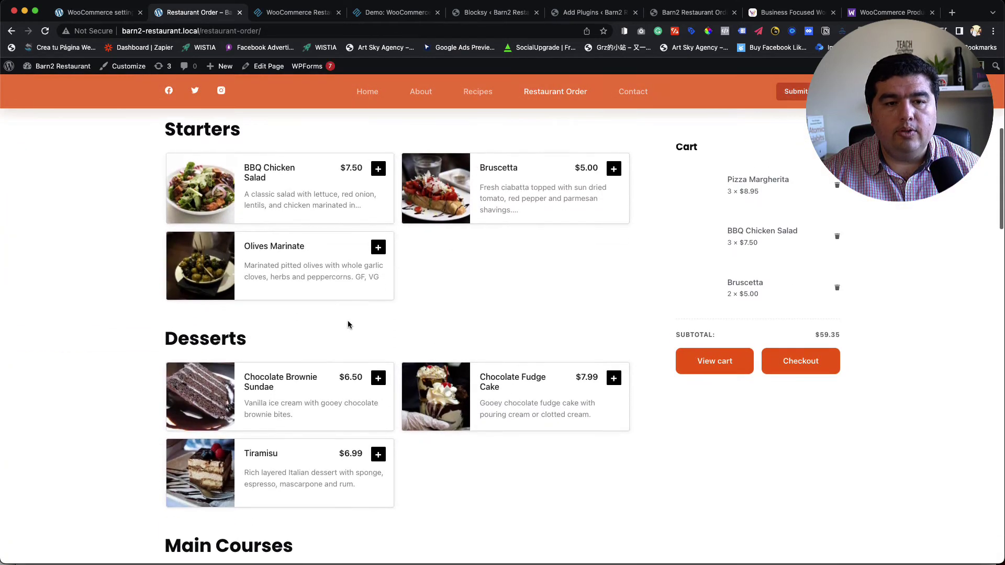
{"action": "scroll", "coordinate": [418, 332], "scroll_direction": "down", "scroll_amount": 1}
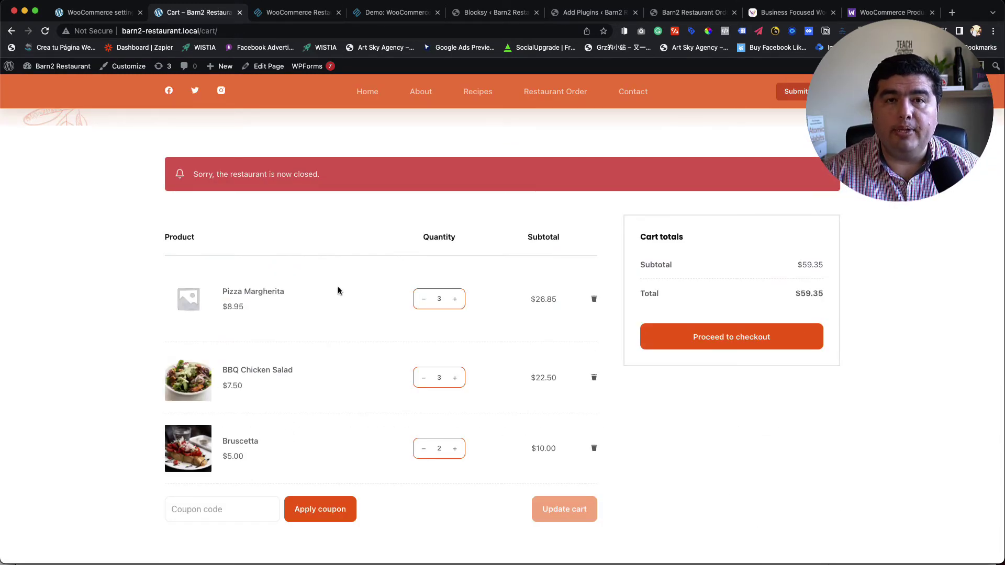
{"action": "left_click_drag", "start_coordinate": [194, 179], "coordinate": [222, 174]}
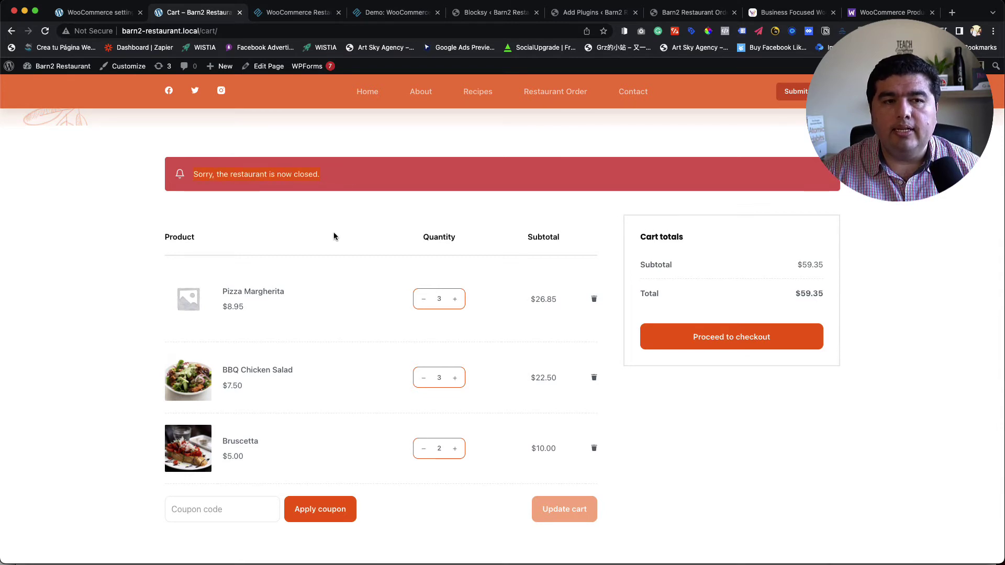
{"action": "left_click_drag", "start_coordinate": [193, 175], "coordinate": [249, 174]}
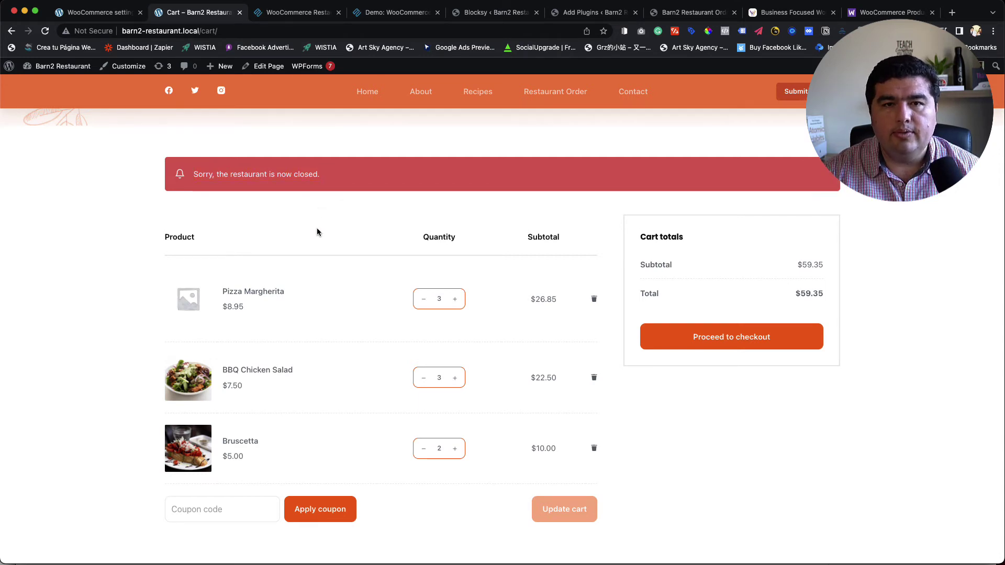
Step: Set Friday's opening hours to 9:00am to 8:00pm in the Restaurant Ordering settings and save the changes
{"action": "left_click", "coordinate": [100, 12]}
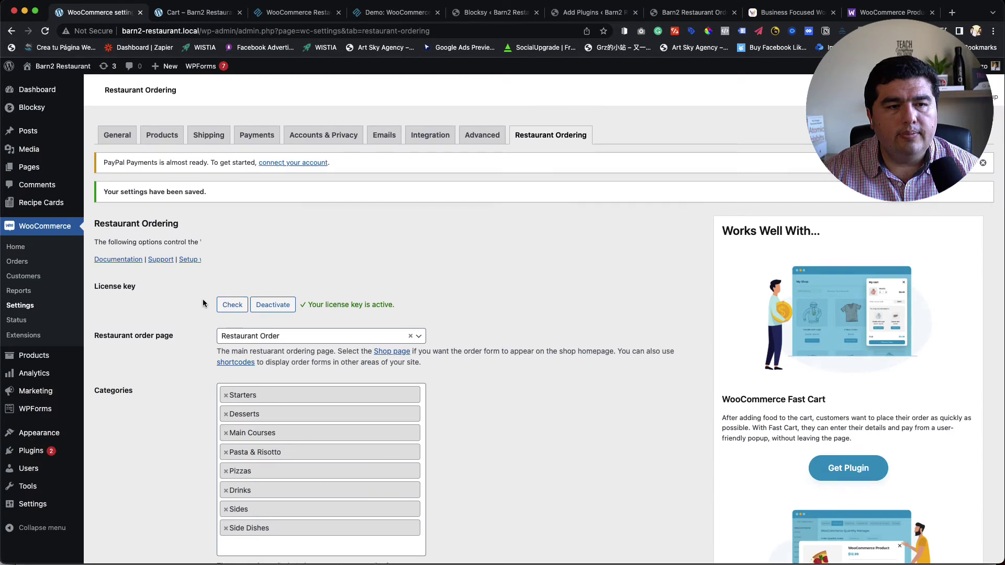
{"action": "scroll", "coordinate": [202, 299], "scroll_direction": "down", "scroll_amount": 10}
{"action": "left_click", "coordinate": [290, 270]}
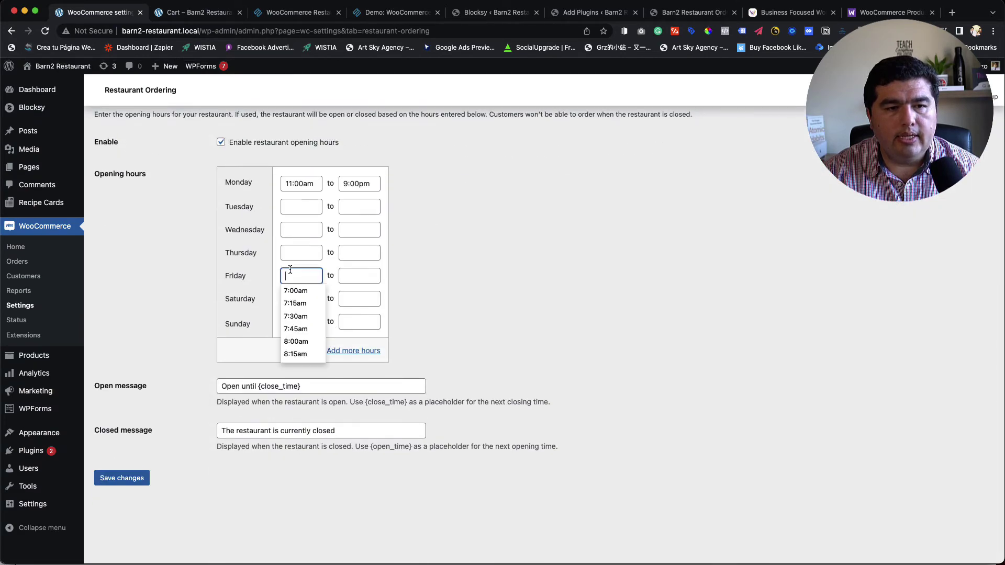
{"action": "scroll", "coordinate": [313, 352], "scroll_direction": "down", "scroll_amount": 3}
{"action": "left_click", "coordinate": [302, 316]}
{"action": "left_click", "coordinate": [349, 276]}
{"action": "scroll", "coordinate": [355, 342], "scroll_direction": "down", "scroll_amount": 10}
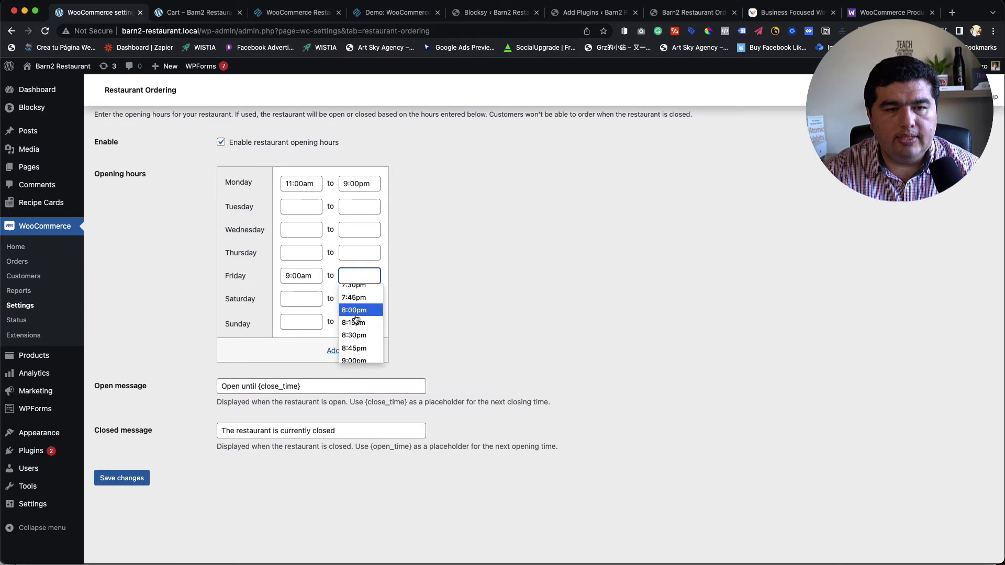
{"action": "left_click", "coordinate": [356, 309]}
{"action": "left_click", "coordinate": [131, 478]}
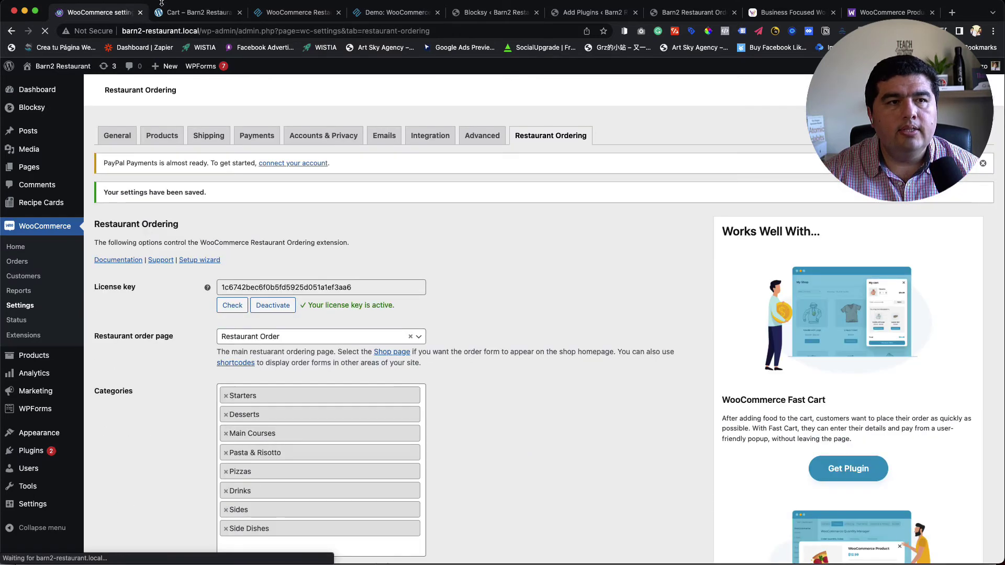
Step: Reload the site's cart, proceed to checkout, and review the billing form and order summary
{"action": "left_click", "coordinate": [181, 12]}
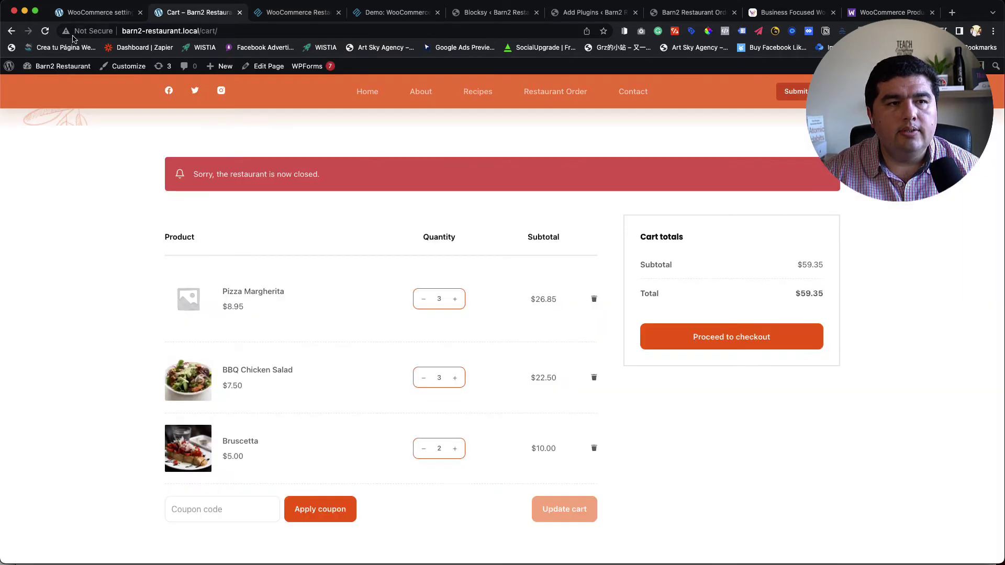
{"action": "left_click", "coordinate": [46, 32]}
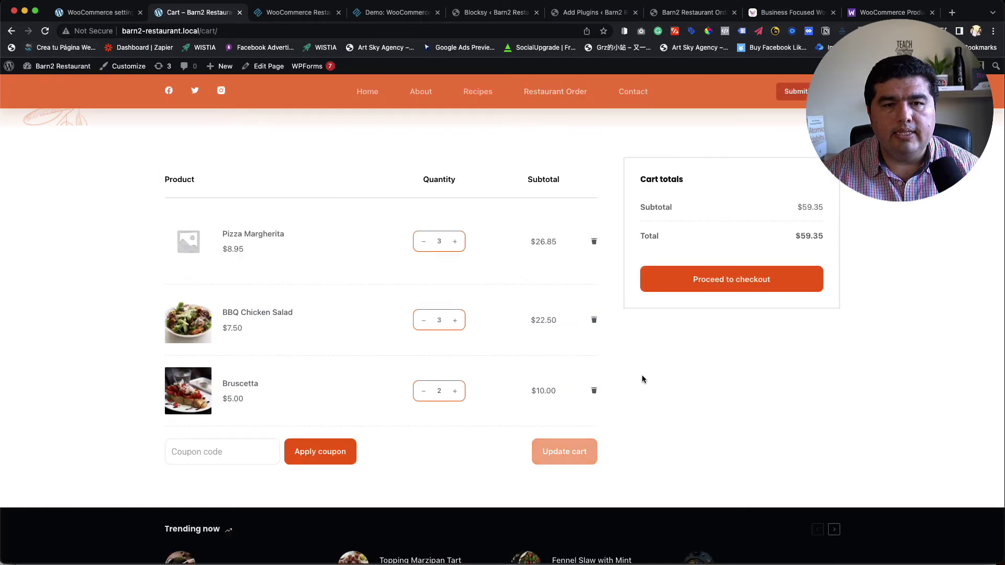
{"action": "left_click", "coordinate": [711, 285]}
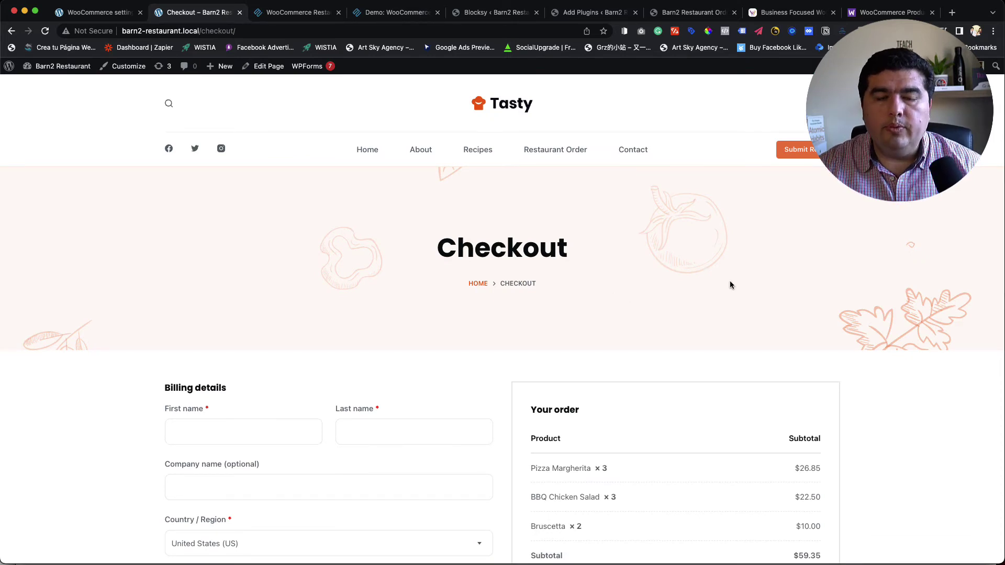
{"action": "scroll", "coordinate": [730, 280], "scroll_direction": "down", "scroll_amount": 5}
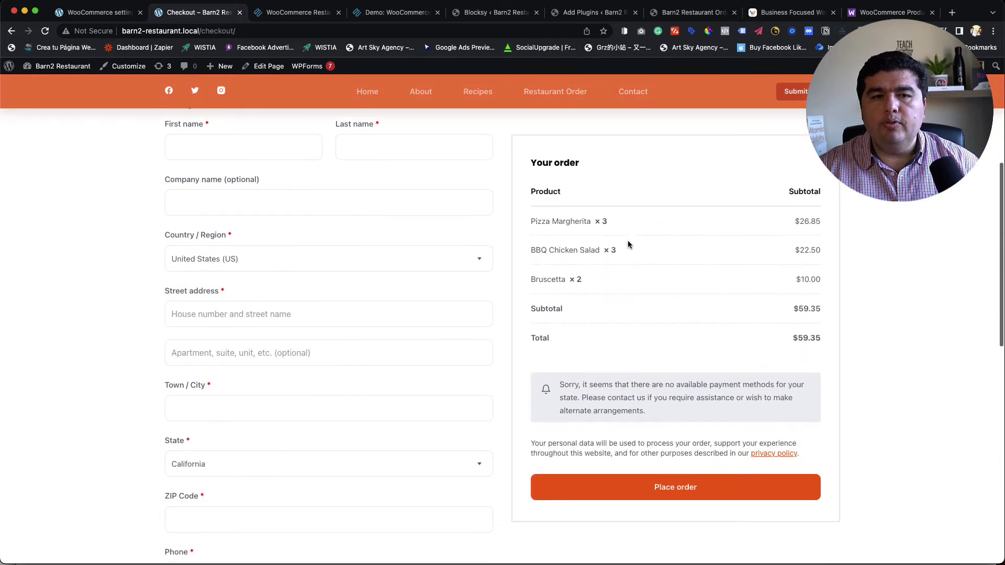
{"action": "scroll", "coordinate": [611, 258], "scroll_direction": "down", "scroll_amount": 6}
{"action": "scroll", "coordinate": [611, 258], "scroll_direction": "up", "scroll_amount": 11}
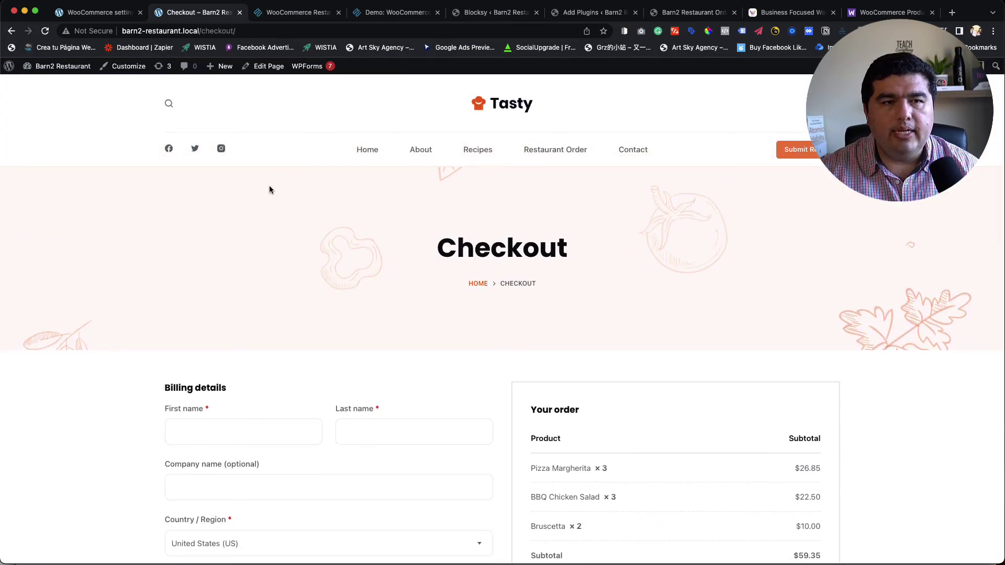
Step: Open the WooCommerce Fast Cart plugin page on the Barn2 website and review its features and customer reviews
{"action": "left_click", "coordinate": [296, 12]}
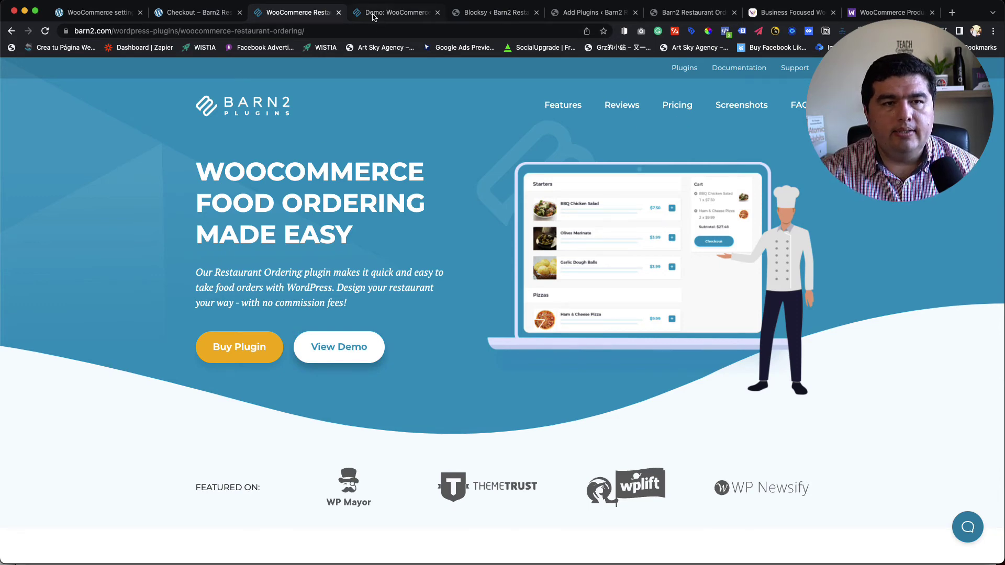
{"action": "scroll", "coordinate": [350, 230], "scroll_direction": "left", "scroll_amount": 5}
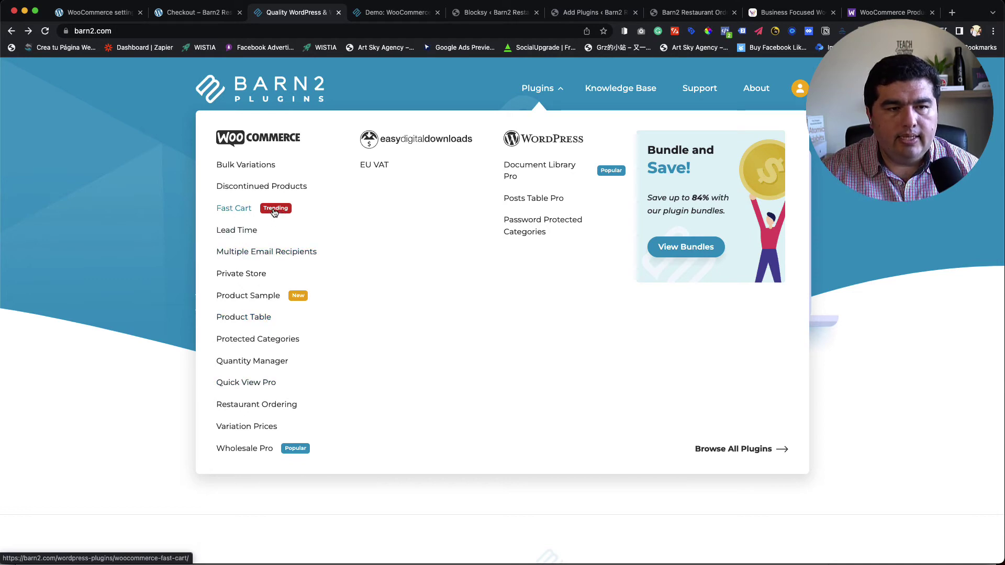
{"action": "left_click", "coordinate": [240, 210]}
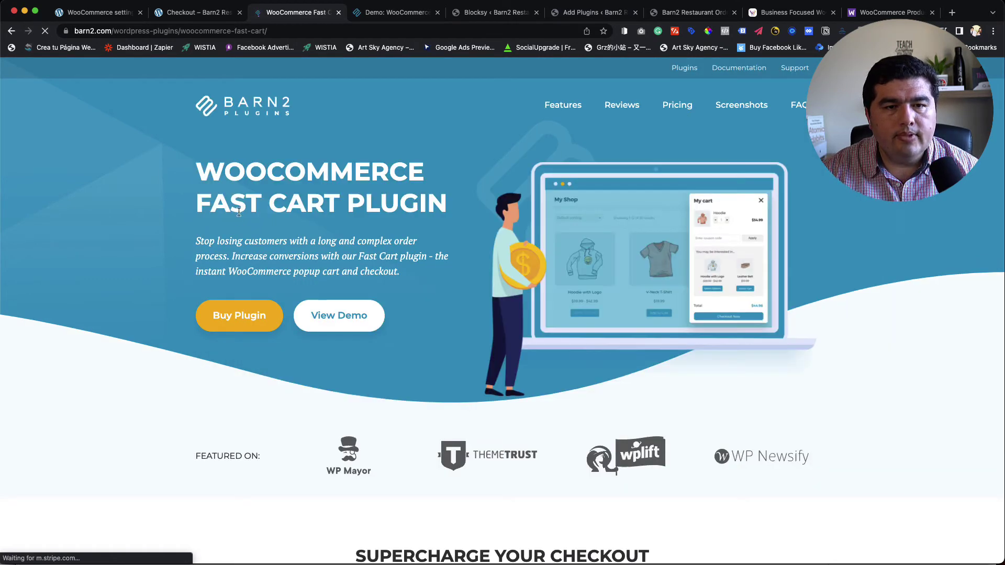
{"action": "scroll", "coordinate": [440, 325], "scroll_direction": "down", "scroll_amount": 5}
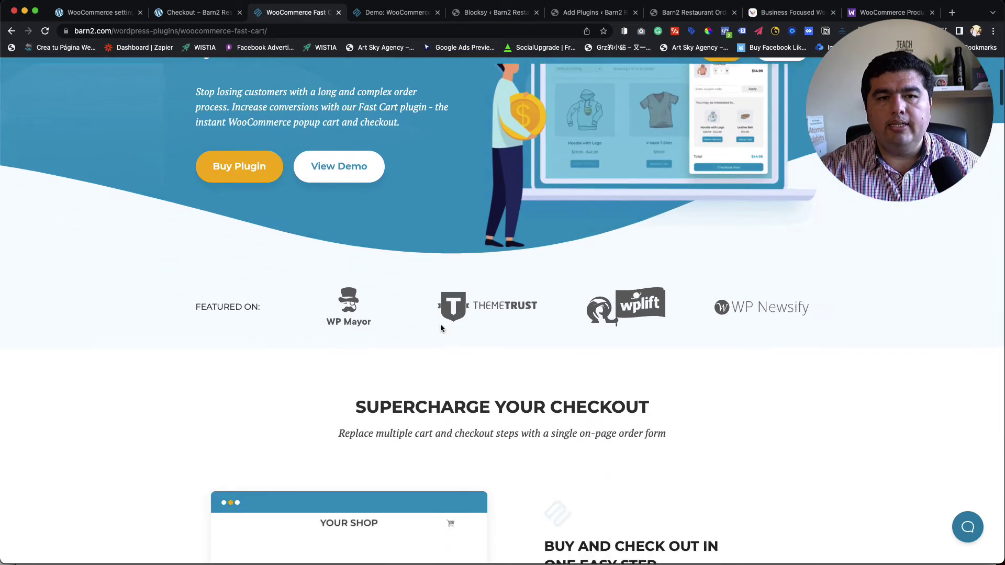
{"action": "scroll", "coordinate": [405, 315], "scroll_direction": "down", "scroll_amount": 15}
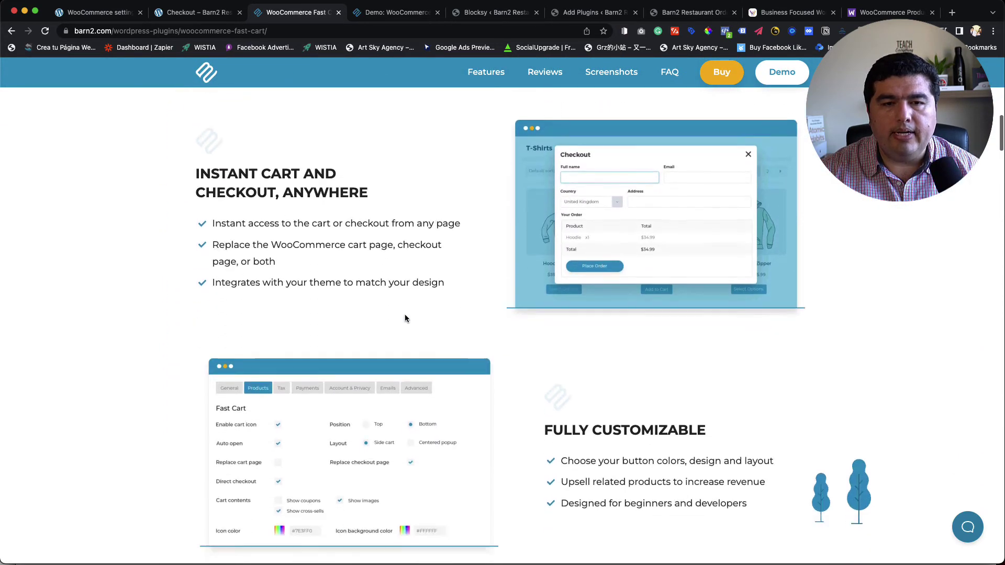
{"action": "scroll", "coordinate": [405, 317], "scroll_direction": "down", "scroll_amount": 14}
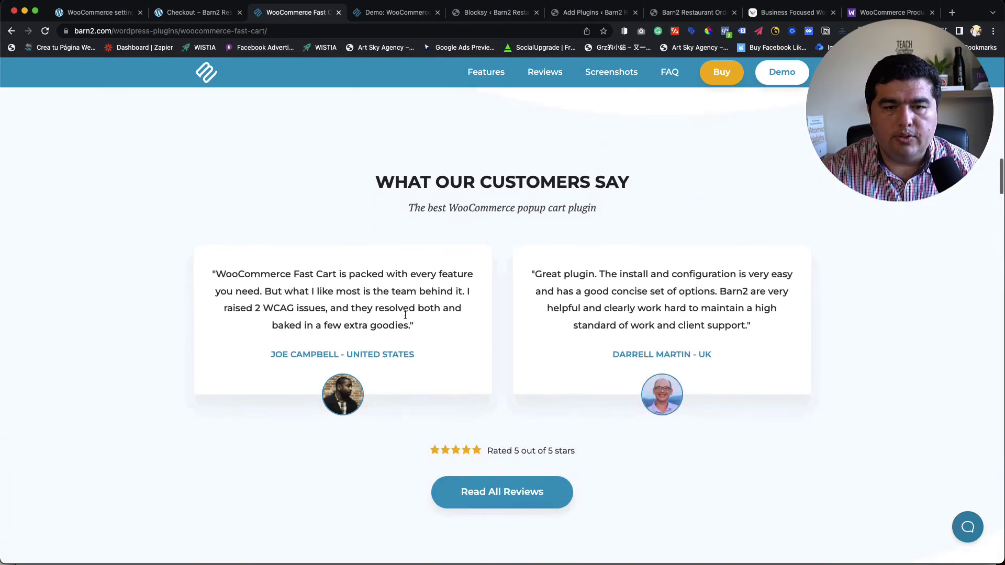
Step: Activate the WooCommerce Fast Cart plugin from the site's installed plugins list
{"action": "scroll", "coordinate": [405, 318], "scroll_direction": "down", "scroll_amount": 2}
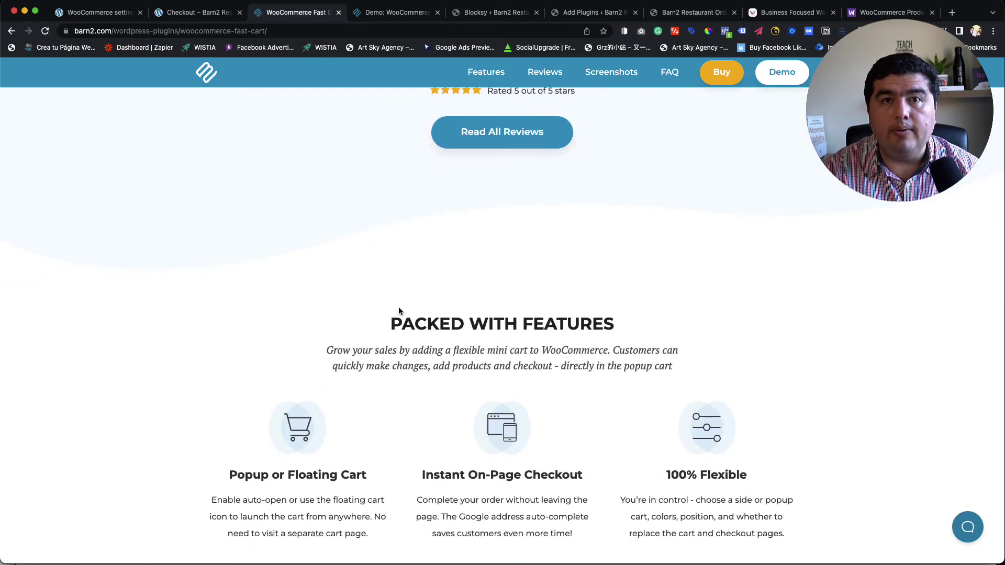
{"action": "left_click", "coordinate": [91, 12]}
{"action": "left_click", "coordinate": [89, 456]}
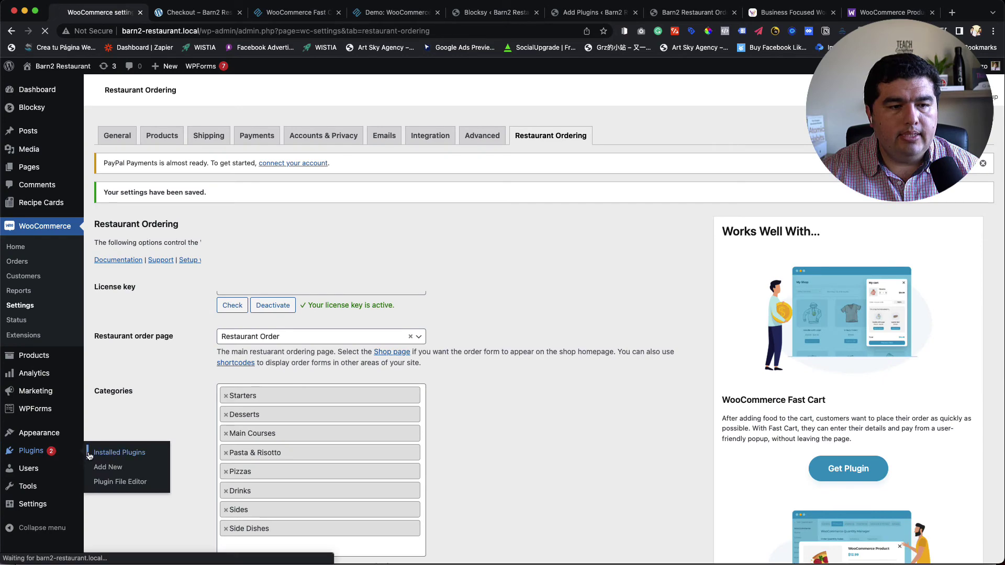
{"action": "scroll", "coordinate": [240, 408], "scroll_direction": "down", "scroll_amount": 3}
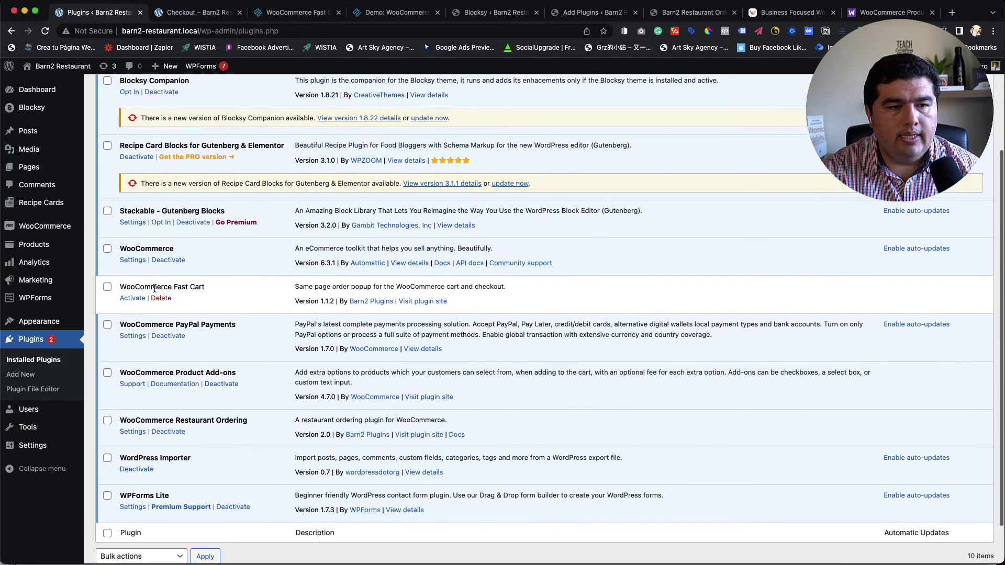
{"action": "left_click_drag", "start_coordinate": [206, 291], "coordinate": [119, 292]}
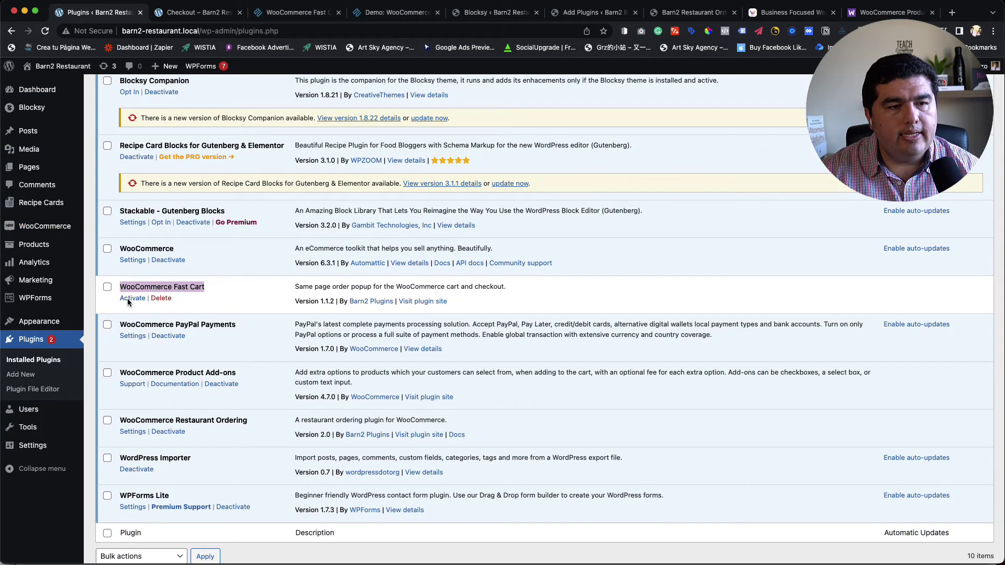
{"action": "left_click", "coordinate": [134, 299]}
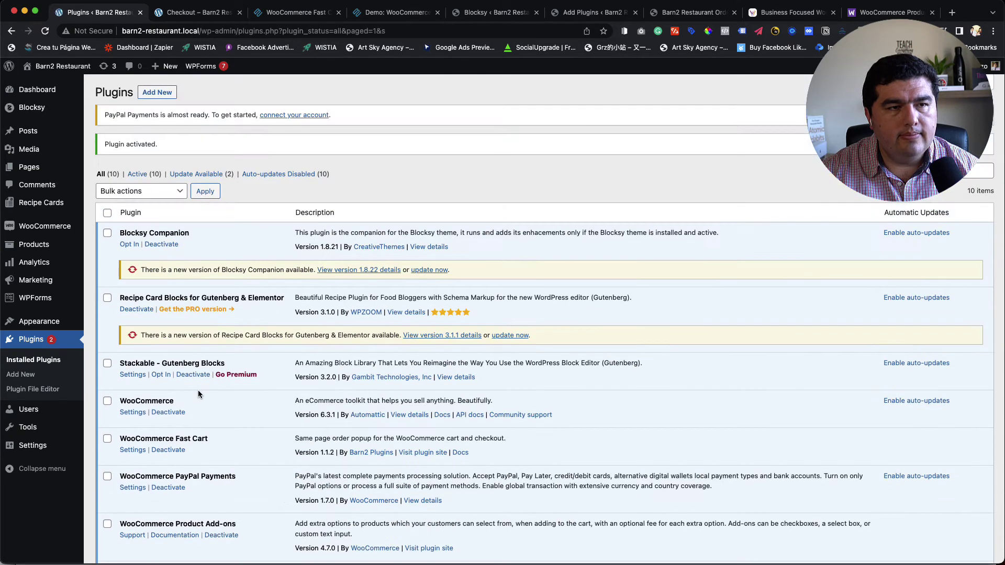
Step: Go to the site's Restaurant Order page and open the floating cart to check the Fast Cart side popup
{"action": "left_click", "coordinate": [213, 19]}
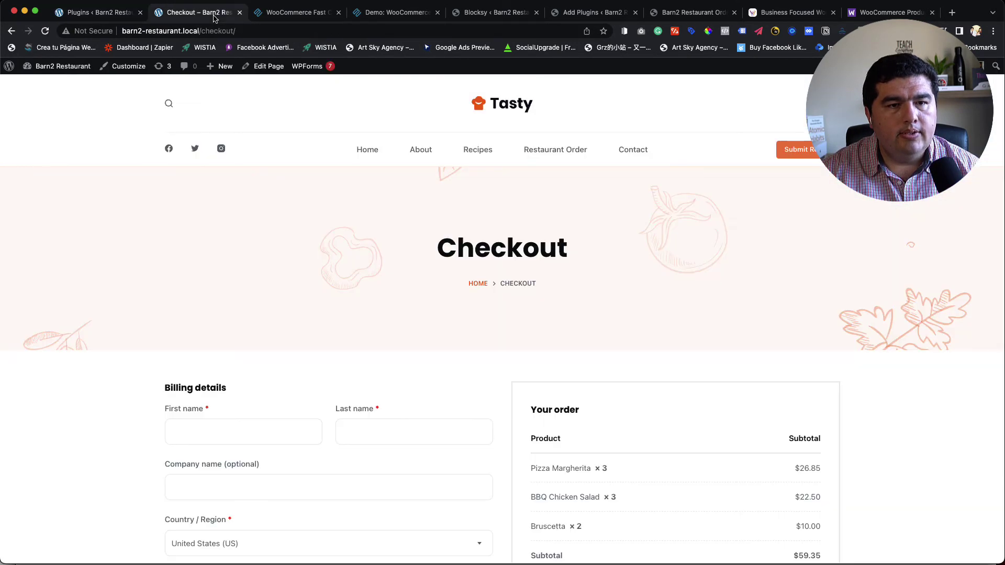
{"action": "left_click", "coordinate": [528, 151]}
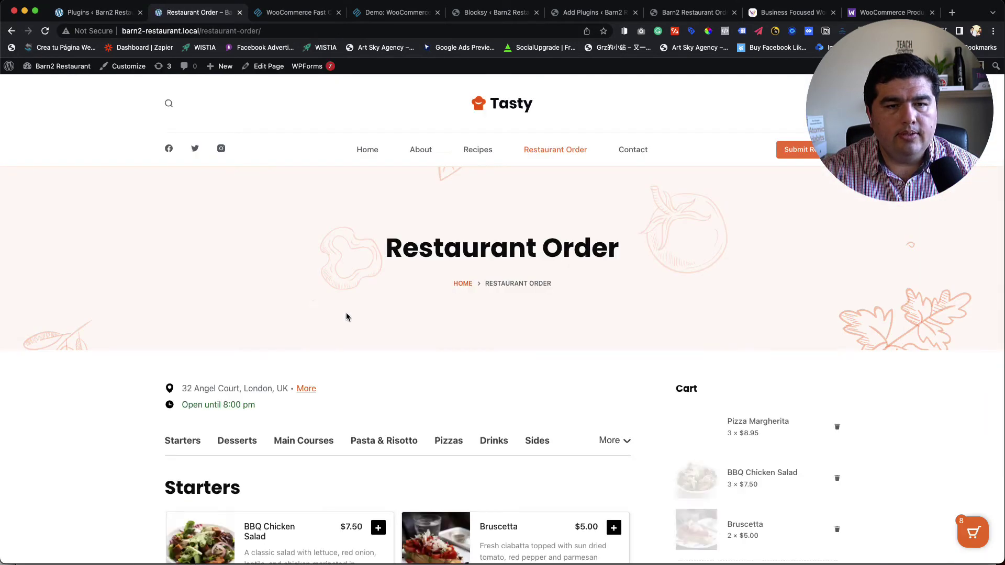
{"action": "scroll", "coordinate": [577, 332], "scroll_direction": "down", "scroll_amount": 3}
{"action": "scroll", "coordinate": [576, 334], "scroll_direction": "down", "scroll_amount": 3}
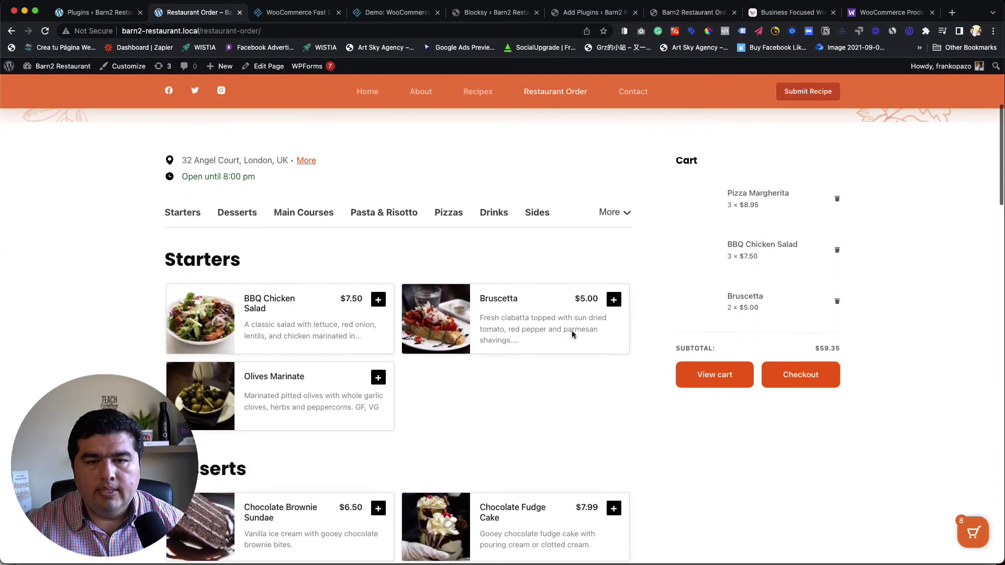
{"action": "scroll", "coordinate": [531, 371], "scroll_direction": "down", "scroll_amount": 2}
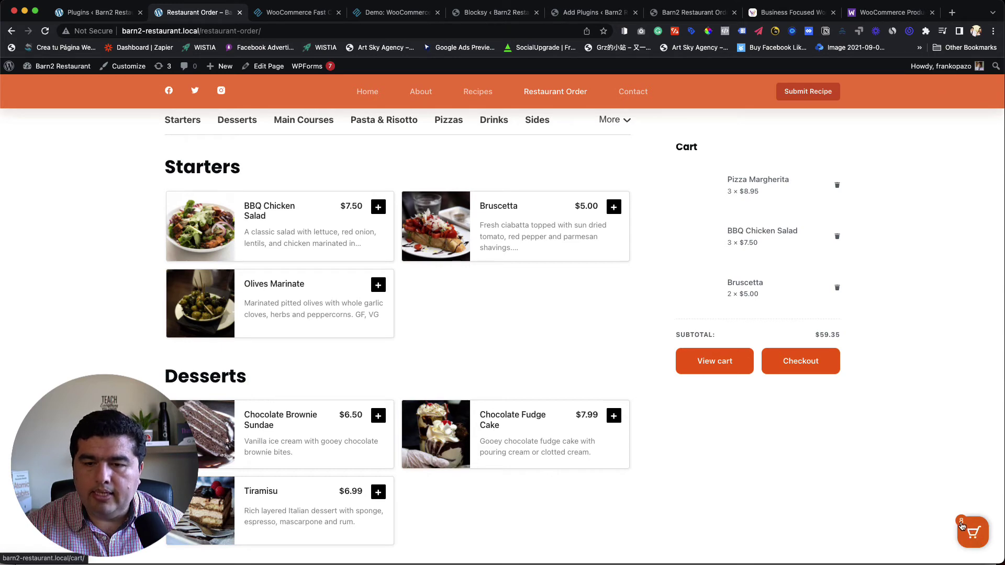
{"action": "left_click", "coordinate": [971, 535]}
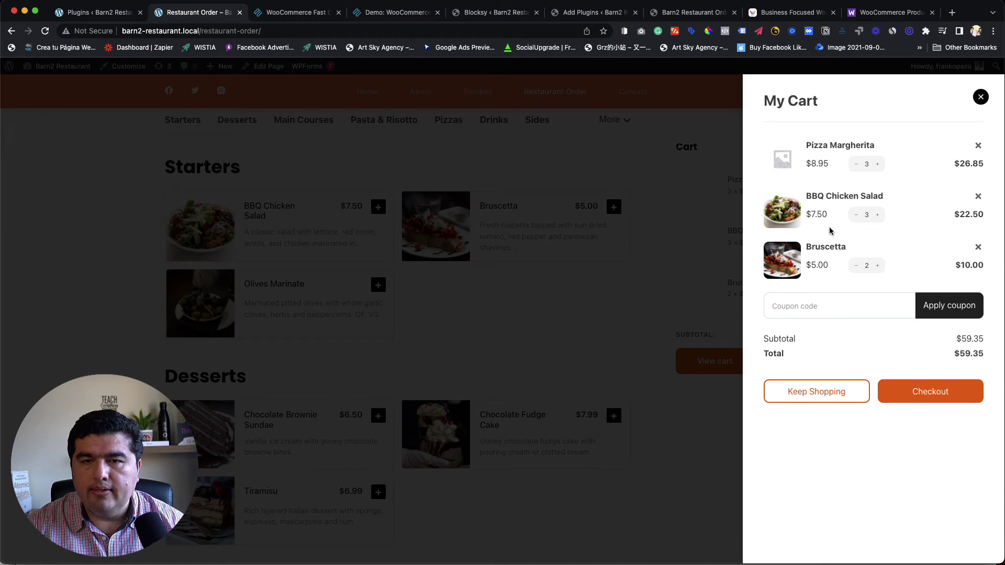
Step: Reduce the quantities of Pizza Margherita, BBQ Chicken Salad and Bruscetta to 1 each in the side cart
{"action": "left_click", "coordinate": [856, 164]}
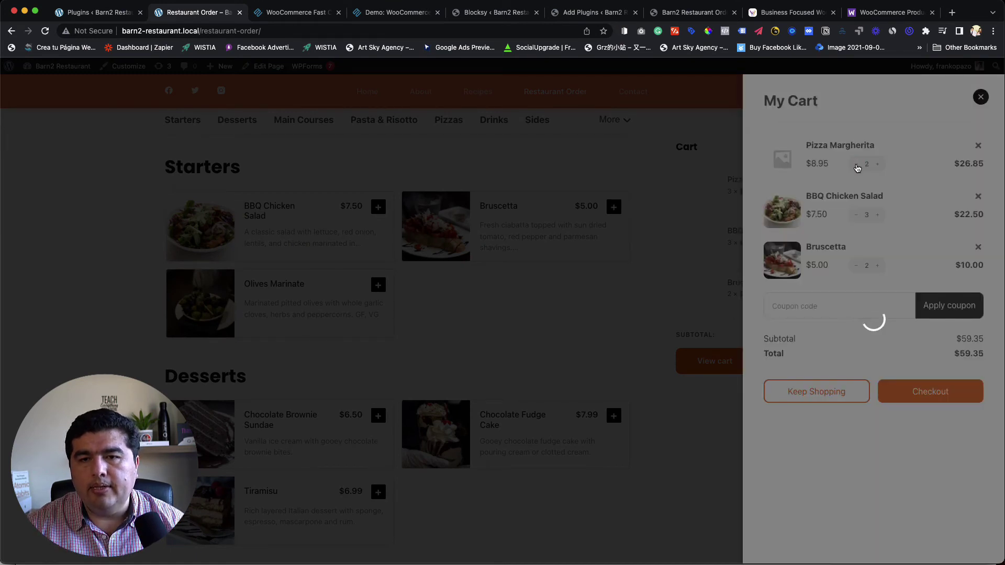
{"action": "left_click", "coordinate": [857, 165]}
{"action": "left_click", "coordinate": [856, 215]}
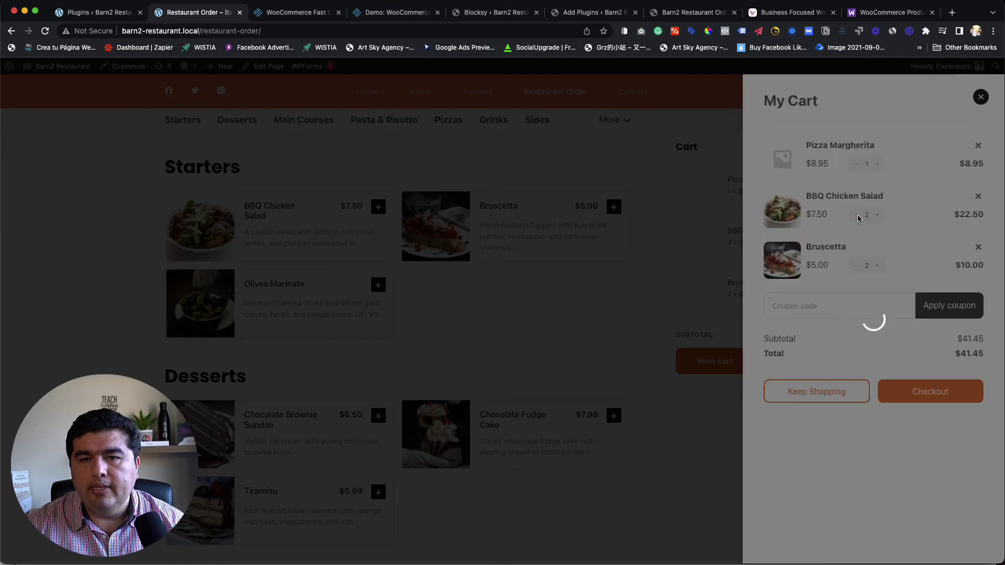
{"action": "left_click", "coordinate": [857, 215]}
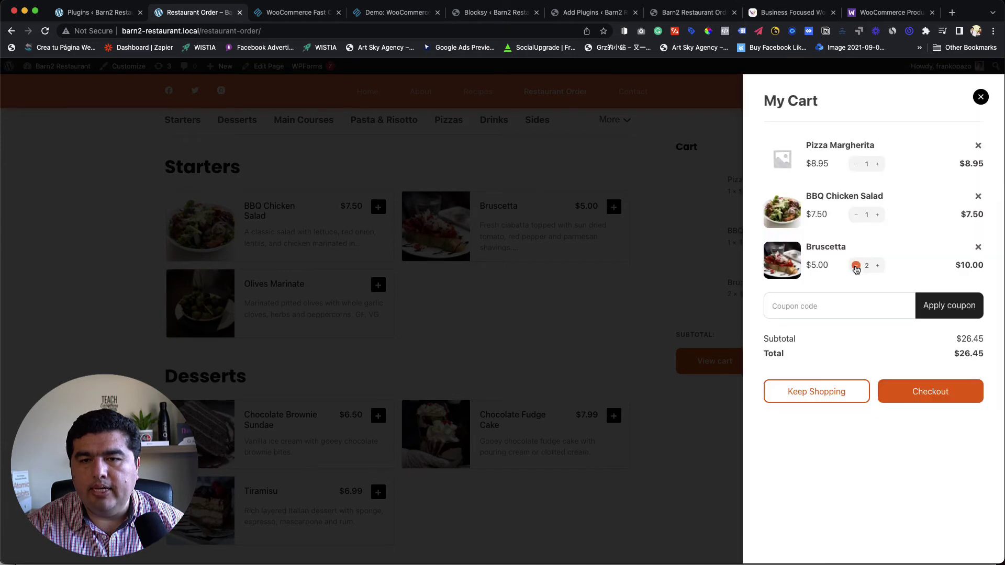
{"action": "left_click", "coordinate": [856, 266]}
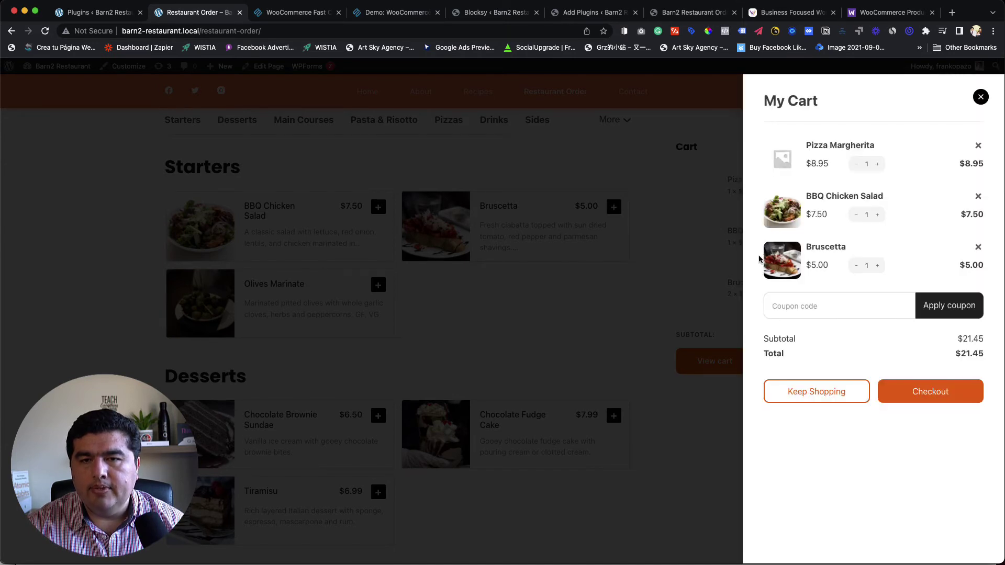
Step: Proceed to checkout from the side cart, review the checkout page, and return to the Restaurant Order page
{"action": "left_click", "coordinate": [915, 403]}
{"action": "scroll", "coordinate": [602, 340], "scroll_direction": "down", "scroll_amount": 5}
{"action": "scroll", "coordinate": [628, 339], "scroll_direction": "down", "scroll_amount": 2}
{"action": "scroll", "coordinate": [635, 338], "scroll_direction": "up", "scroll_amount": 10}
{"action": "key", "text": "super+bracketleft"}
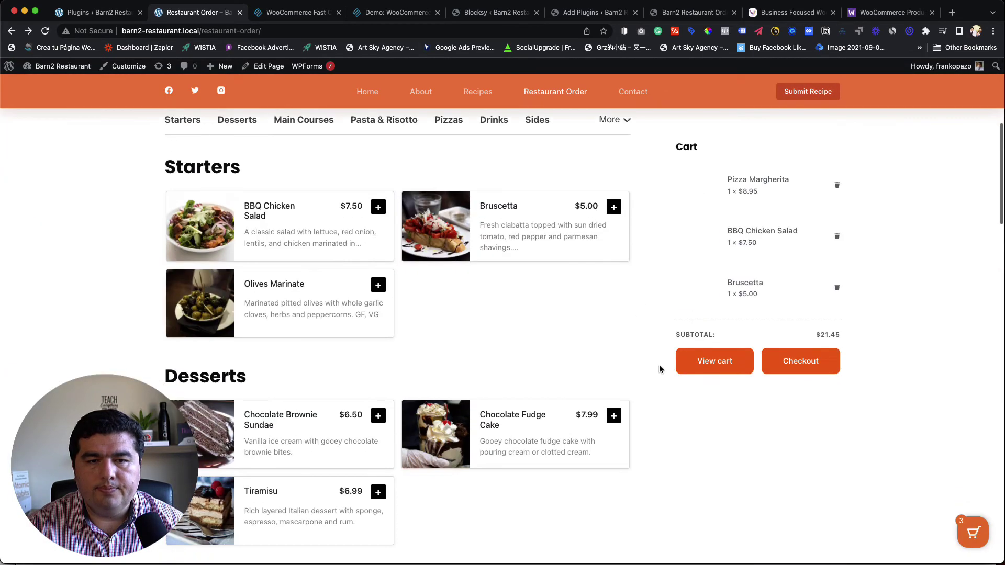
Step: Look over the restaurant menu and on-page cart, and reopen the floating side cart
{"action": "scroll", "coordinate": [471, 330], "scroll_direction": "down", "scroll_amount": 6}
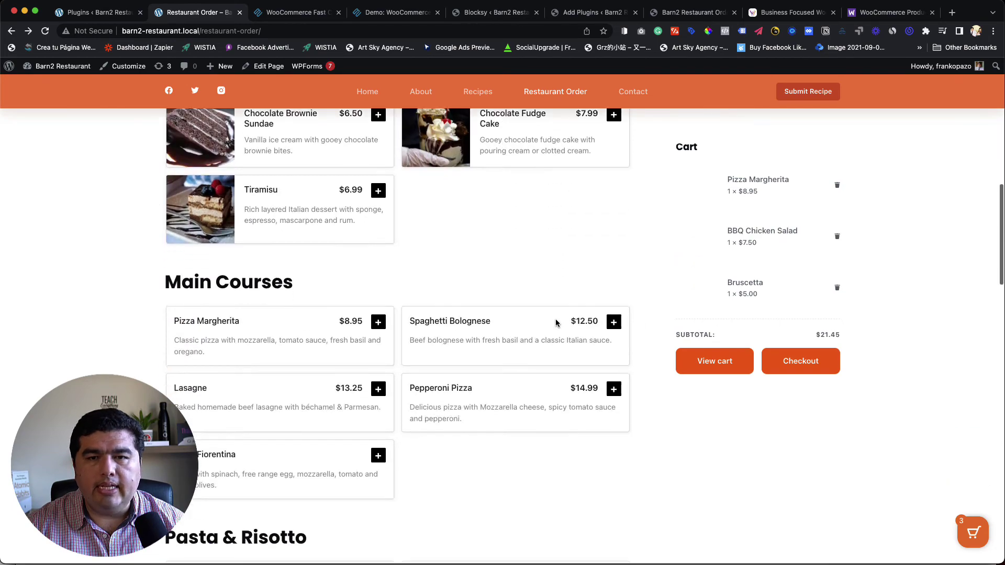
{"action": "scroll", "coordinate": [575, 341], "scroll_direction": "up", "scroll_amount": 10}
{"action": "scroll", "coordinate": [707, 371], "scroll_direction": "down", "scroll_amount": 5}
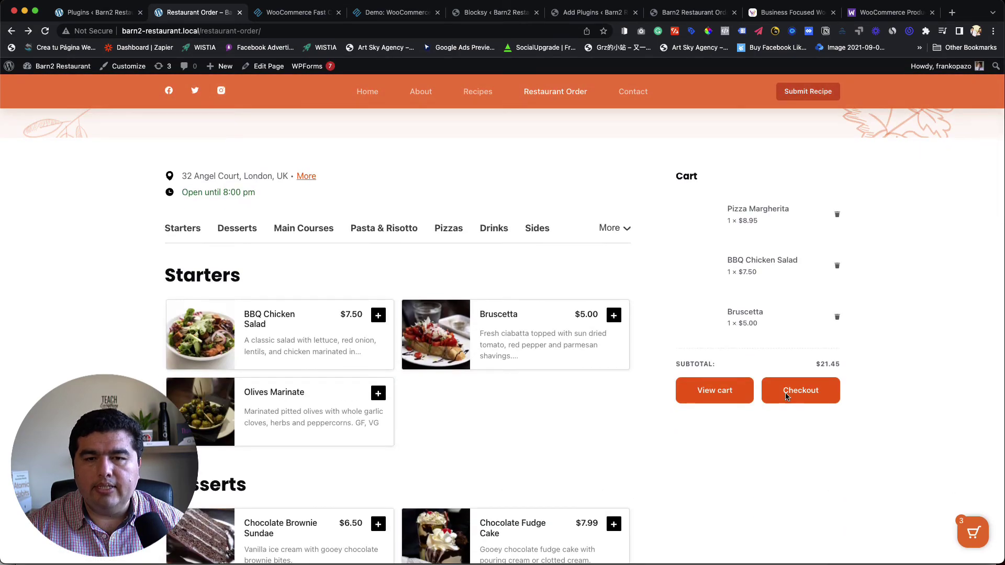
{"action": "left_click", "coordinate": [950, 535]}
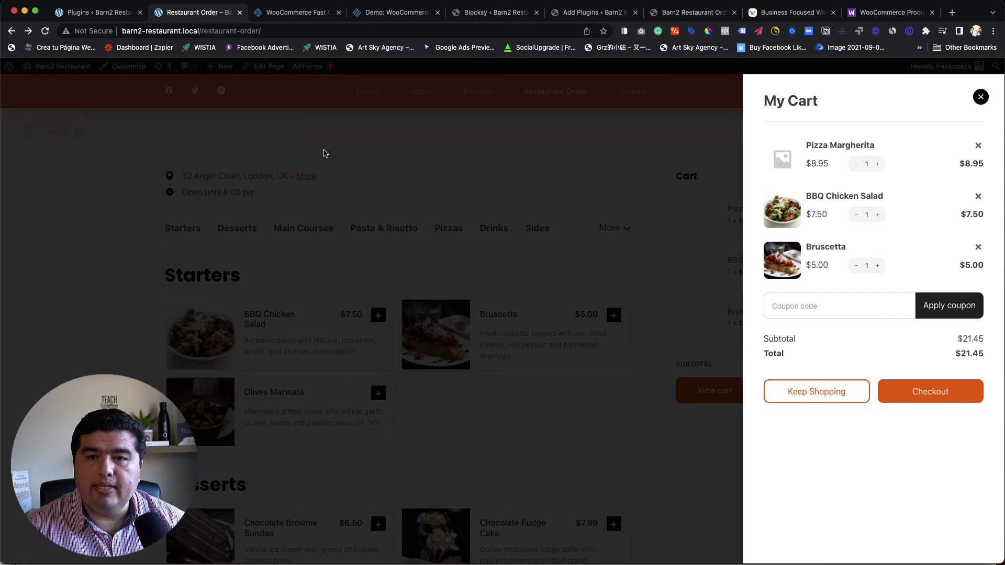
Step: In the Fast Cart settings, allow customers to check out in the fast cart popup and save the changes
{"action": "left_click", "coordinate": [105, 13]}
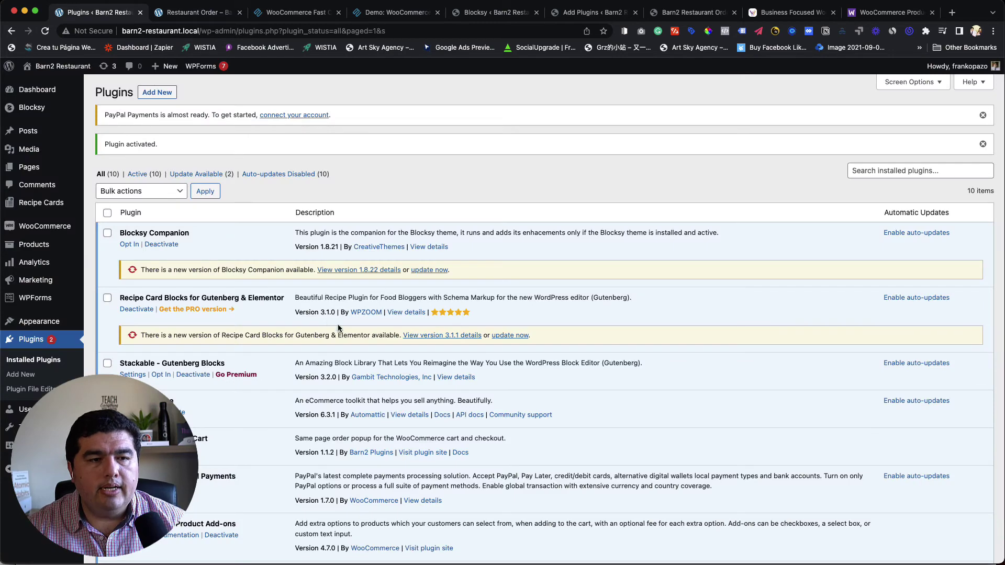
{"action": "left_click", "coordinate": [131, 453]}
{"action": "scroll", "coordinate": [393, 366], "scroll_direction": "down", "scroll_amount": 5}
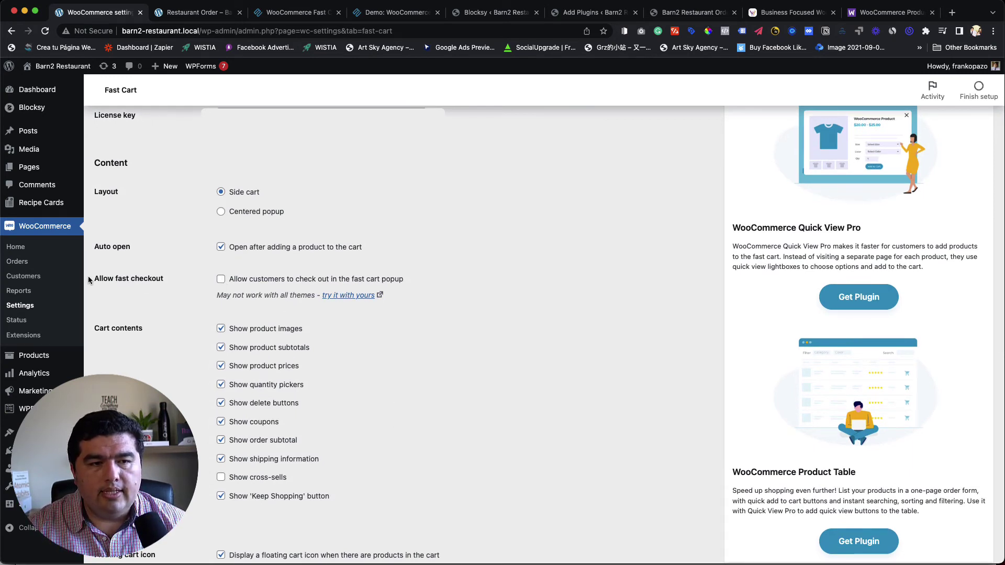
{"action": "left_click_drag", "start_coordinate": [92, 278], "coordinate": [172, 284]}
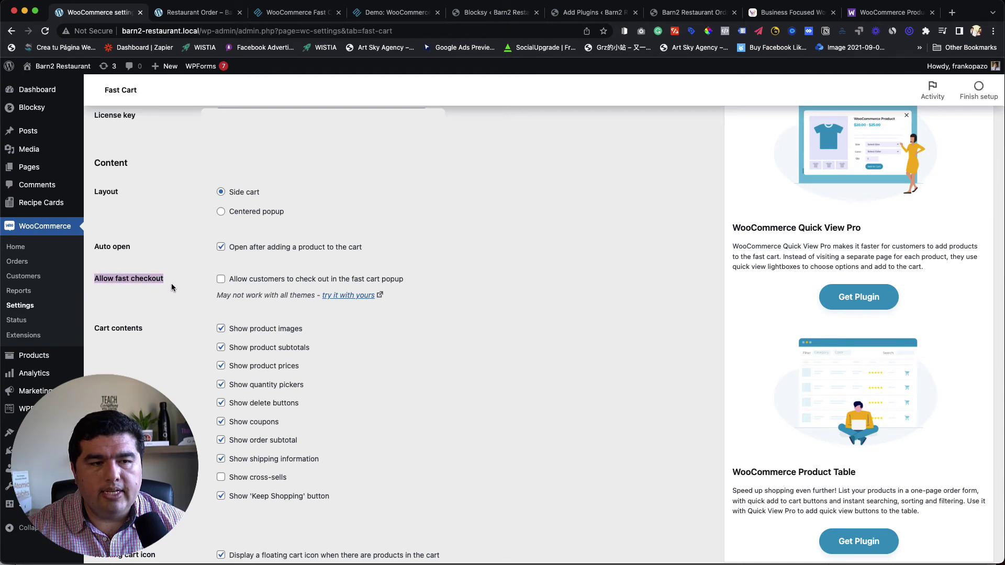
{"action": "left_click", "coordinate": [395, 282]}
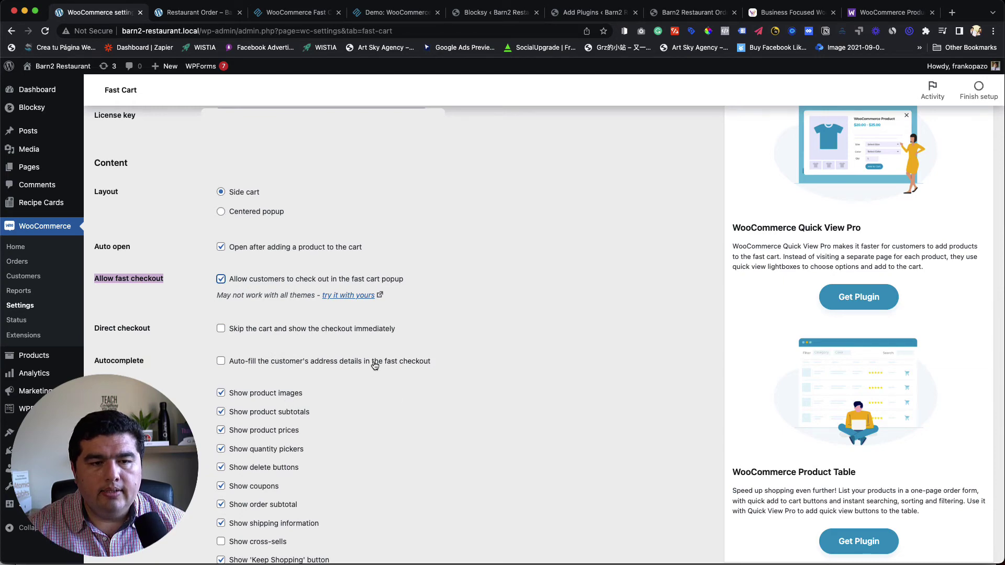
{"action": "scroll", "coordinate": [400, 449], "scroll_direction": "down", "scroll_amount": 15}
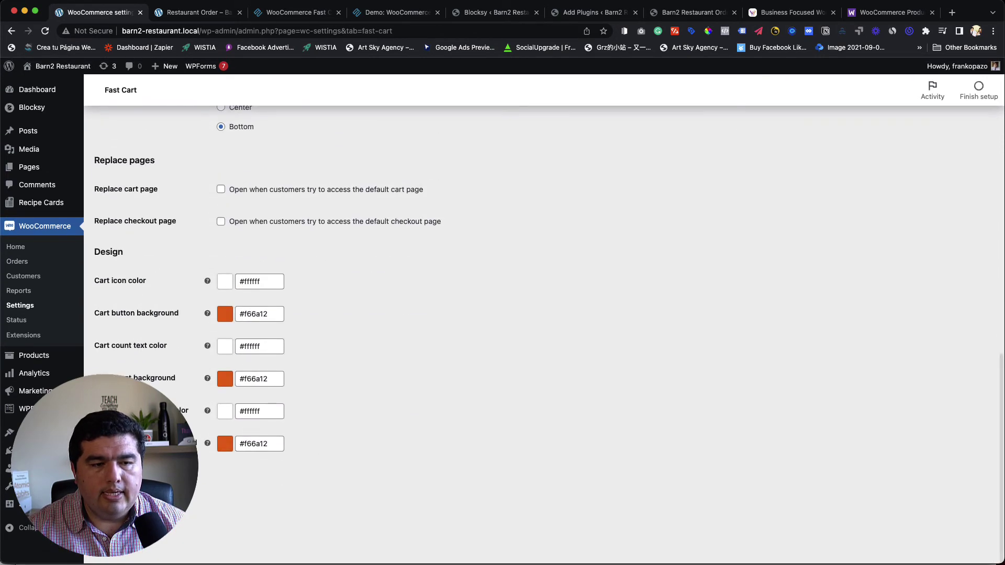
Step: Reload the Restaurant Order page and add a BBQ Chicken Salad with the "Add 2 more" extra to the order
{"action": "left_click", "coordinate": [195, 12]}
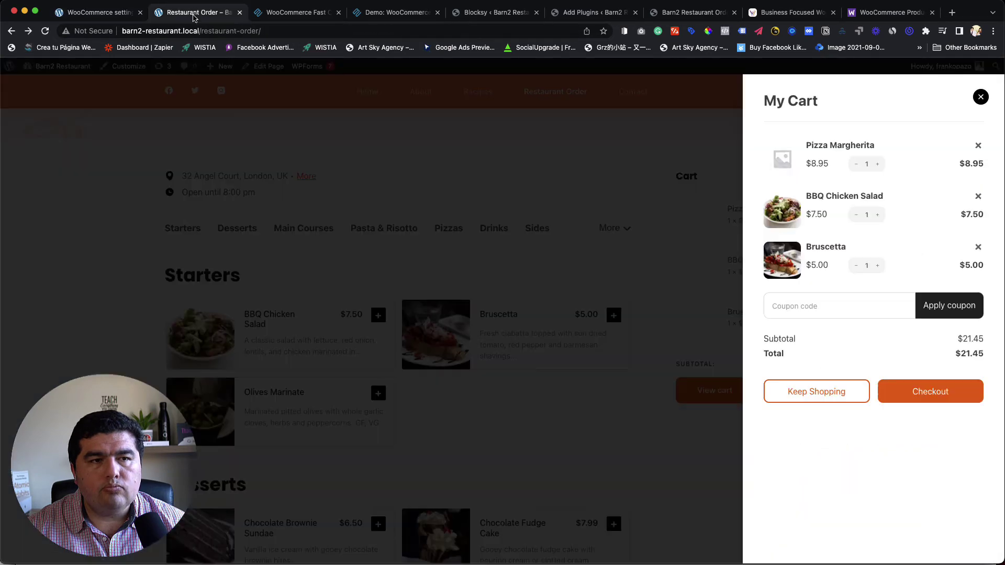
{"action": "left_click", "coordinate": [45, 32]}
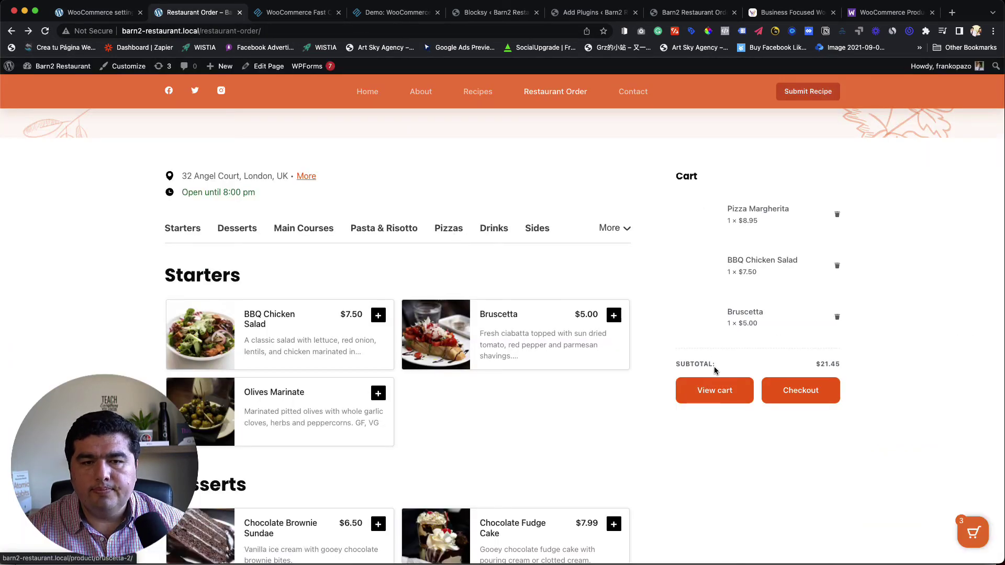
{"action": "scroll", "coordinate": [472, 400], "scroll_direction": "down", "scroll_amount": 3}
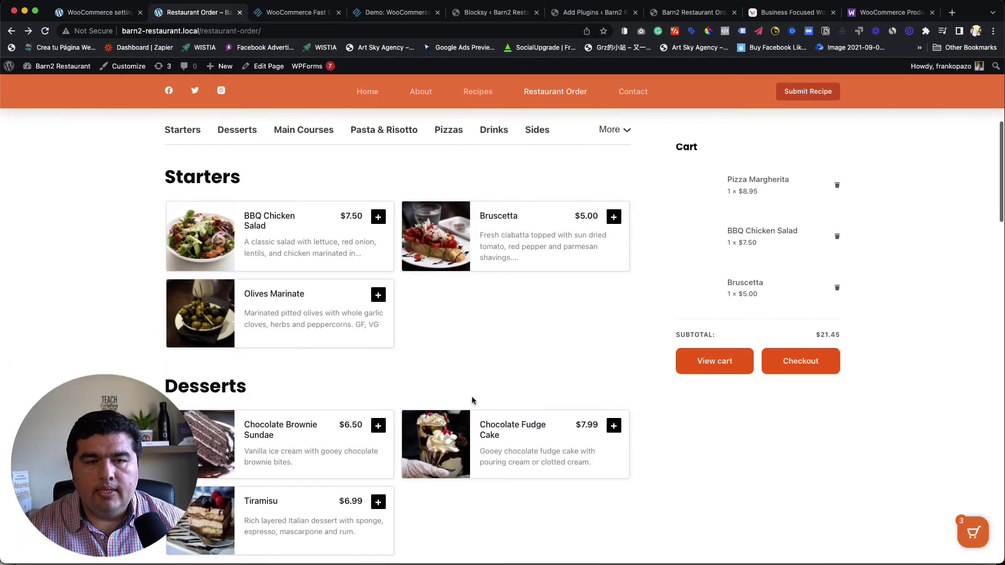
{"action": "left_click", "coordinate": [378, 295]}
{"action": "left_click", "coordinate": [339, 175]}
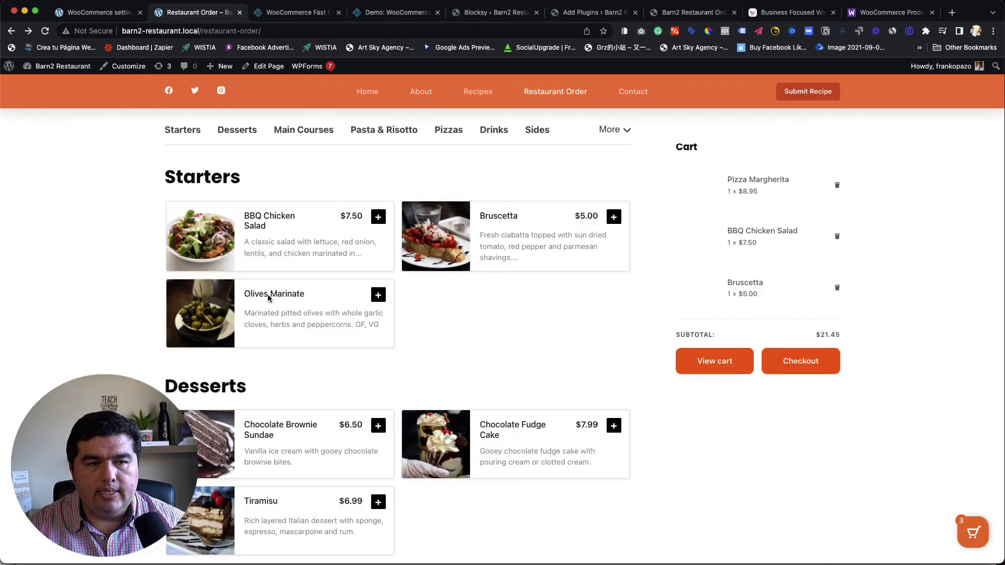
{"action": "left_click", "coordinate": [378, 217]}
{"action": "left_click", "coordinate": [338, 408]}
{"action": "left_click", "coordinate": [588, 482]}
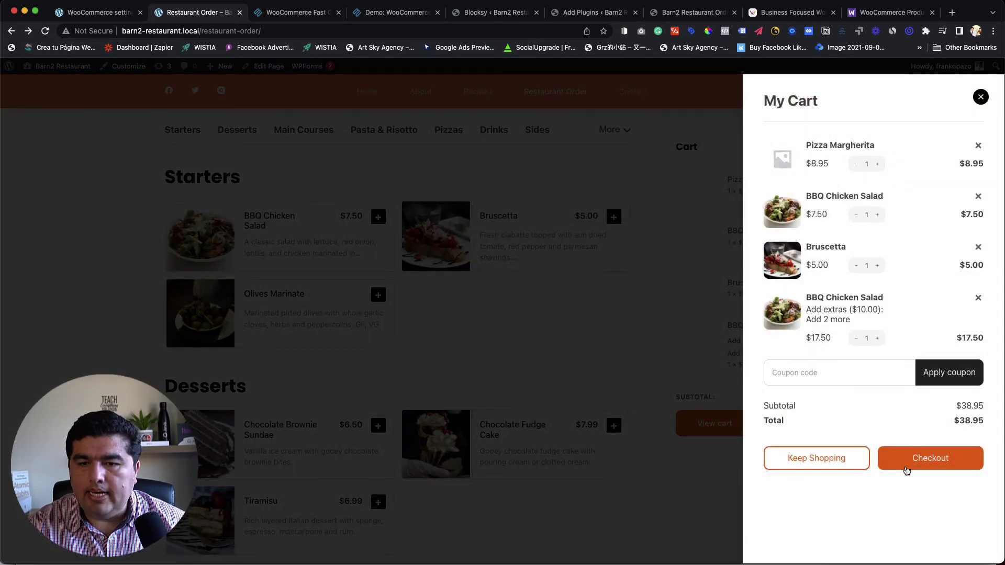
Step: Open the checkout inside the side cart, review the billing form and order summary, try placing the order, and close the popup
{"action": "left_click", "coordinate": [932, 459]}
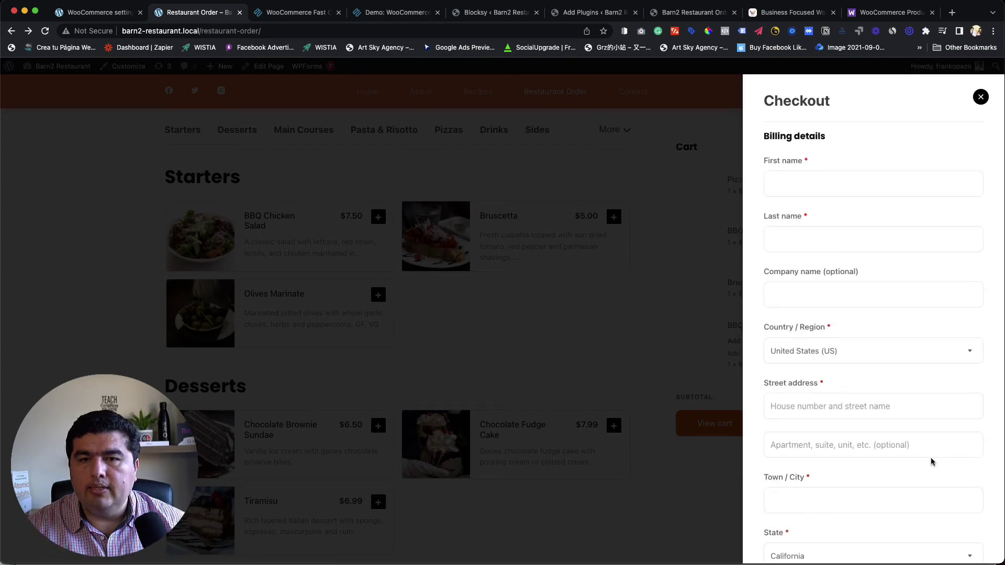
{"action": "scroll", "coordinate": [830, 376], "scroll_direction": "down", "scroll_amount": 3}
{"action": "scroll", "coordinate": [830, 376], "scroll_direction": "down", "scroll_amount": 10}
{"action": "scroll", "coordinate": [829, 376], "scroll_direction": "down", "scroll_amount": 8}
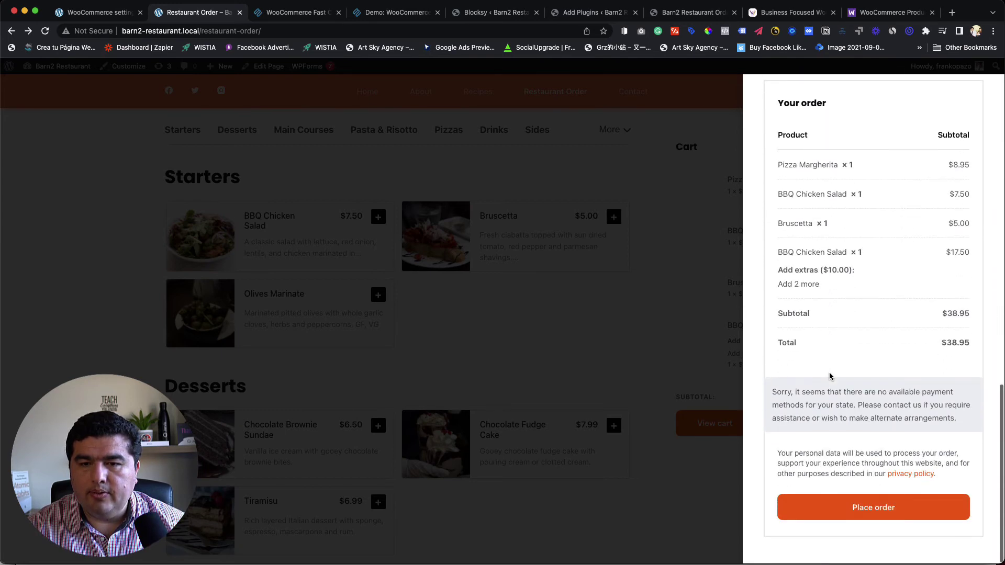
{"action": "left_click", "coordinate": [874, 511]}
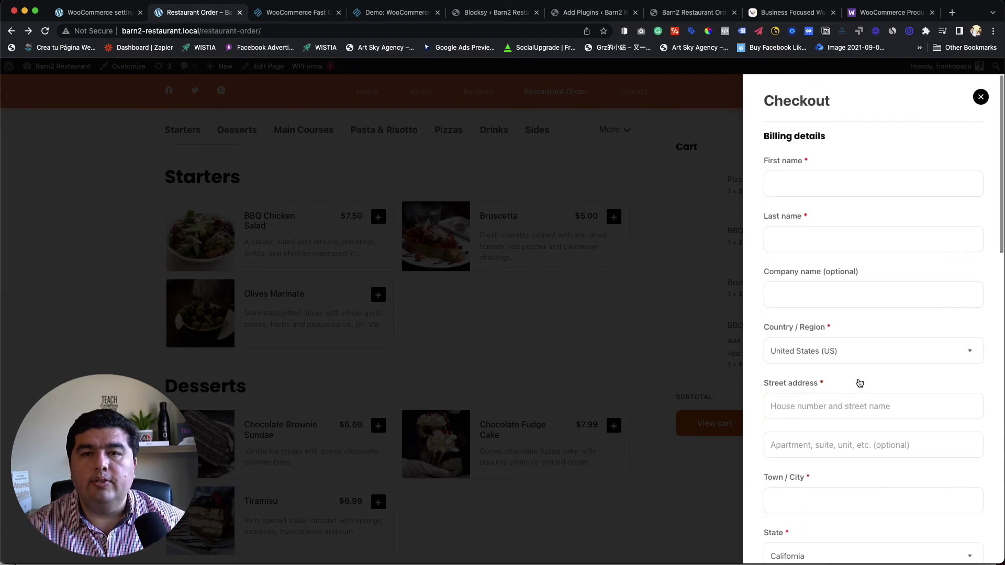
{"action": "left_click", "coordinate": [980, 97]}
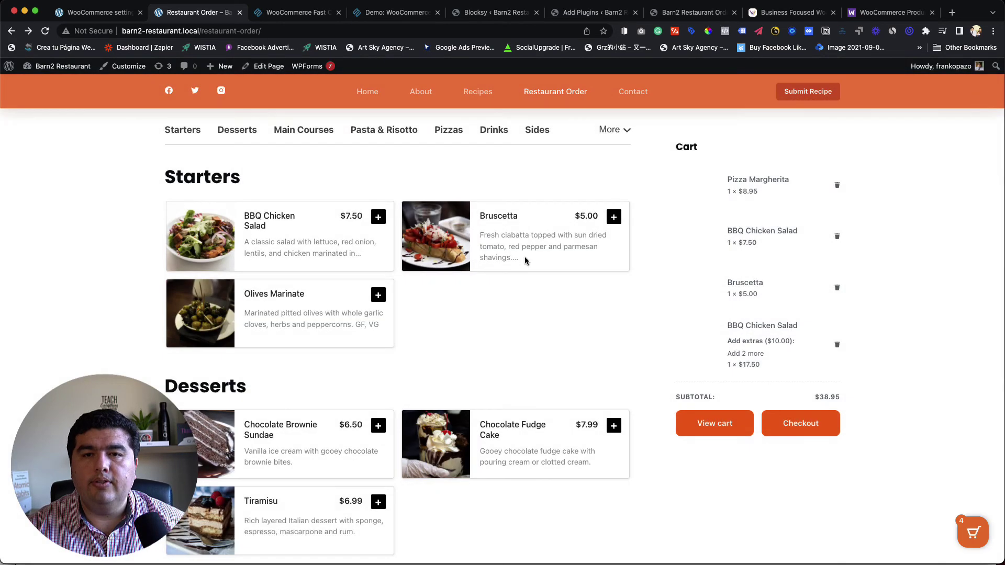
Step: Browse the menu down to the Drinks and Sides sections, return to Starters, and open the floating cart again
{"action": "scroll", "coordinate": [447, 289], "scroll_direction": "down", "scroll_amount": 20}
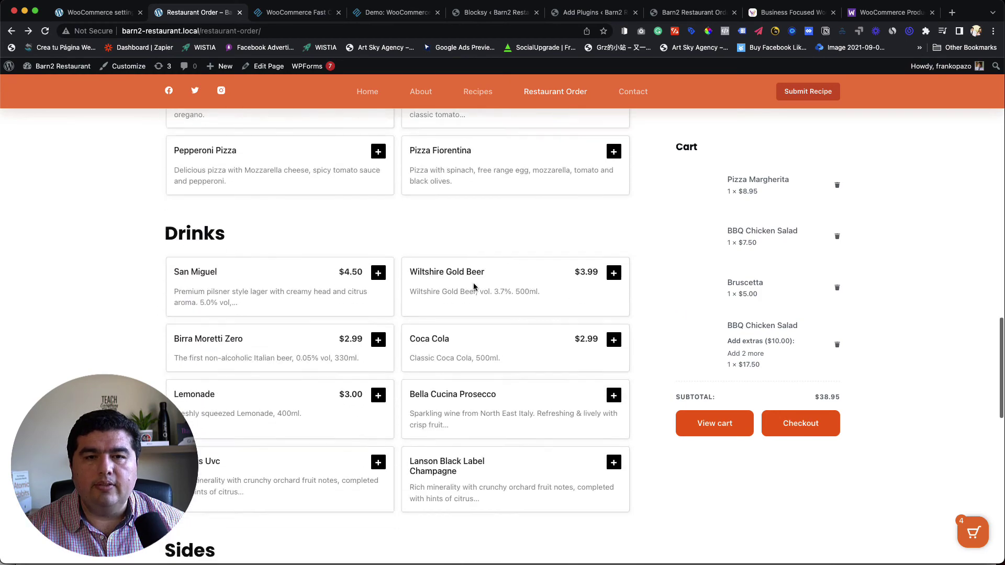
{"action": "scroll", "coordinate": [476, 297], "scroll_direction": "down", "scroll_amount": 1}
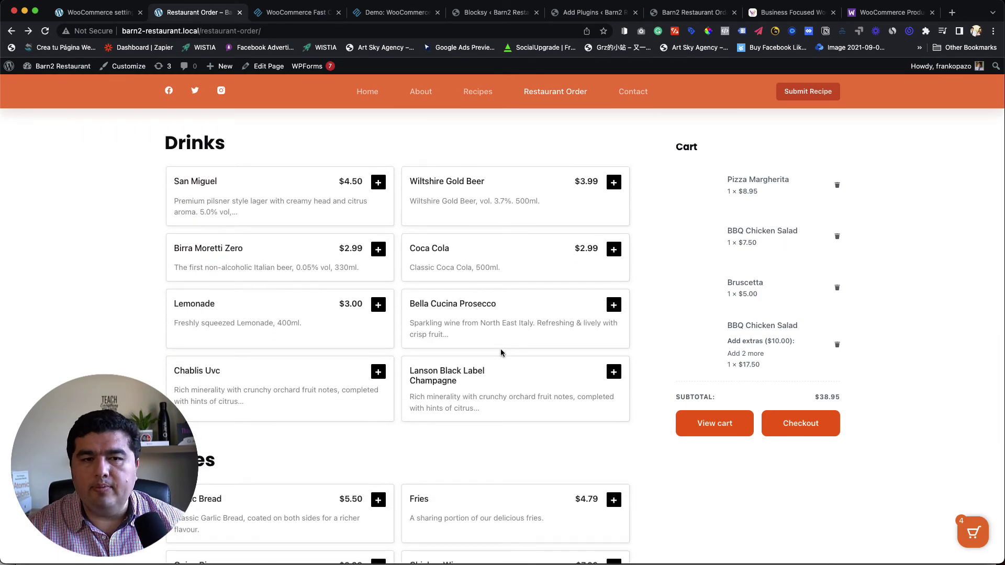
{"action": "scroll", "coordinate": [514, 231], "scroll_direction": "down", "scroll_amount": 1}
{"action": "scroll", "coordinate": [806, 395], "scroll_direction": "up", "scroll_amount": 20}
{"action": "scroll", "coordinate": [810, 403], "scroll_direction": "down", "scroll_amount": 2}
{"action": "scroll", "coordinate": [810, 404], "scroll_direction": "down", "scroll_amount": 3}
{"action": "left_click", "coordinate": [973, 532]}
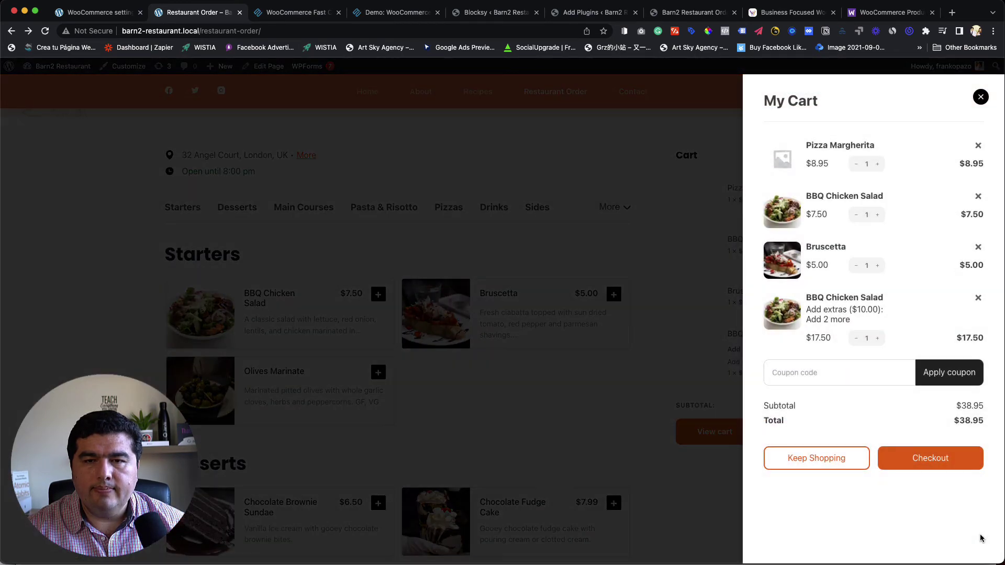
Step: Close the floating cart on the Restaurant Order page, reopen it to check the cart items, and close it
{"action": "left_click", "coordinate": [980, 99]}
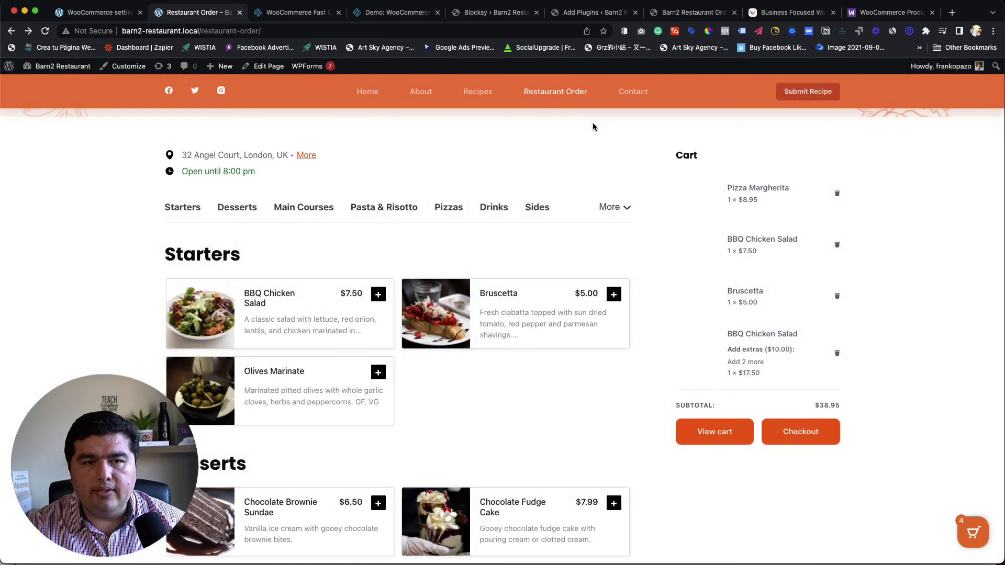
{"action": "left_click", "coordinate": [973, 533]}
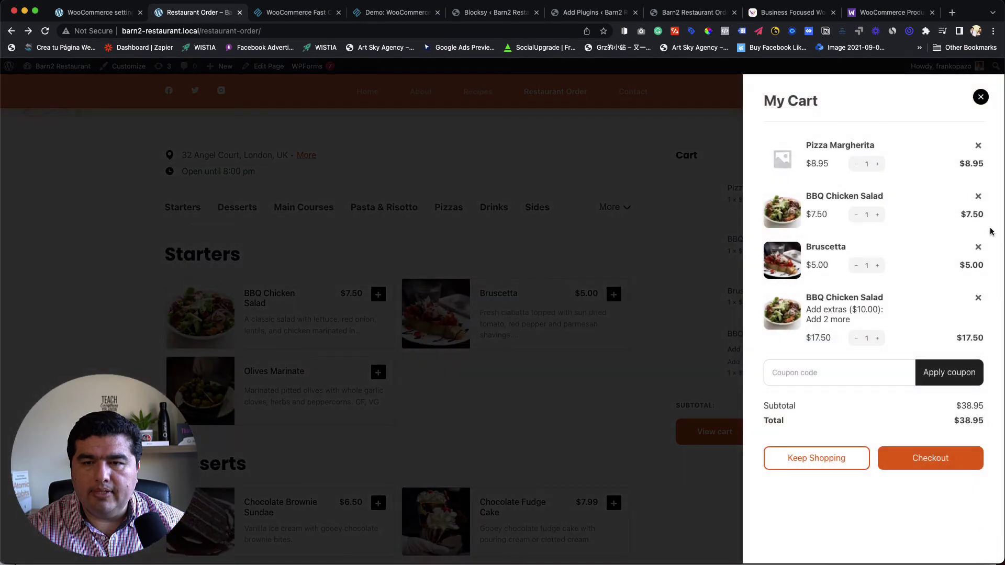
{"action": "left_click", "coordinate": [985, 102]}
Step: Go to the site's Home page and check that the floating cart opens there too, closing it after each viewing
{"action": "left_click", "coordinate": [367, 93]}
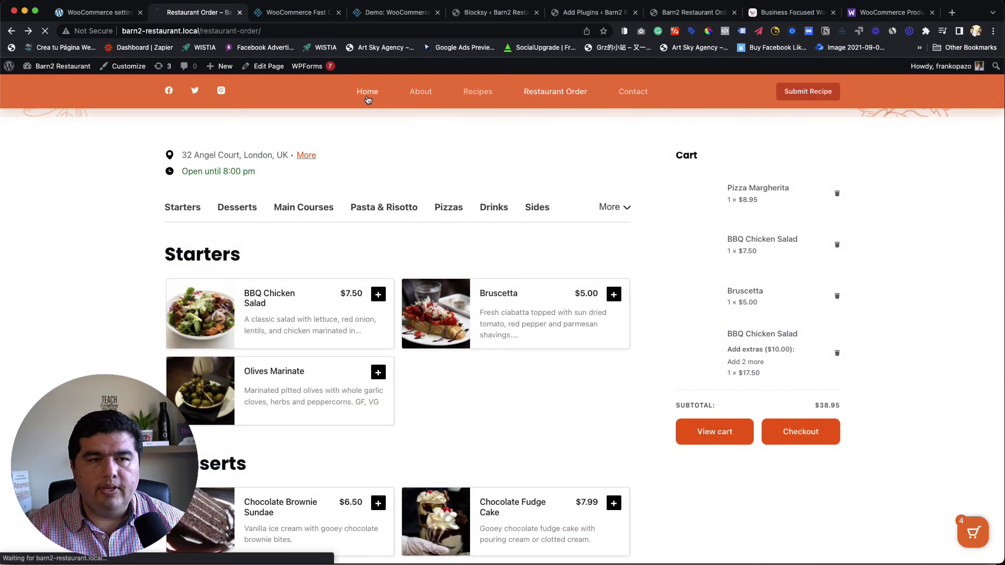
{"action": "left_click", "coordinate": [980, 530]}
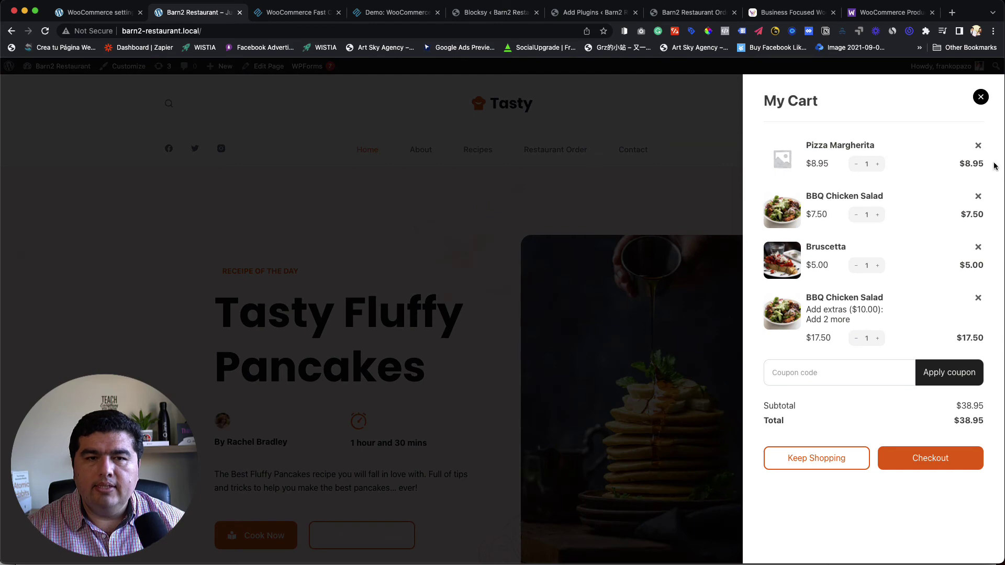
{"action": "left_click", "coordinate": [981, 97]}
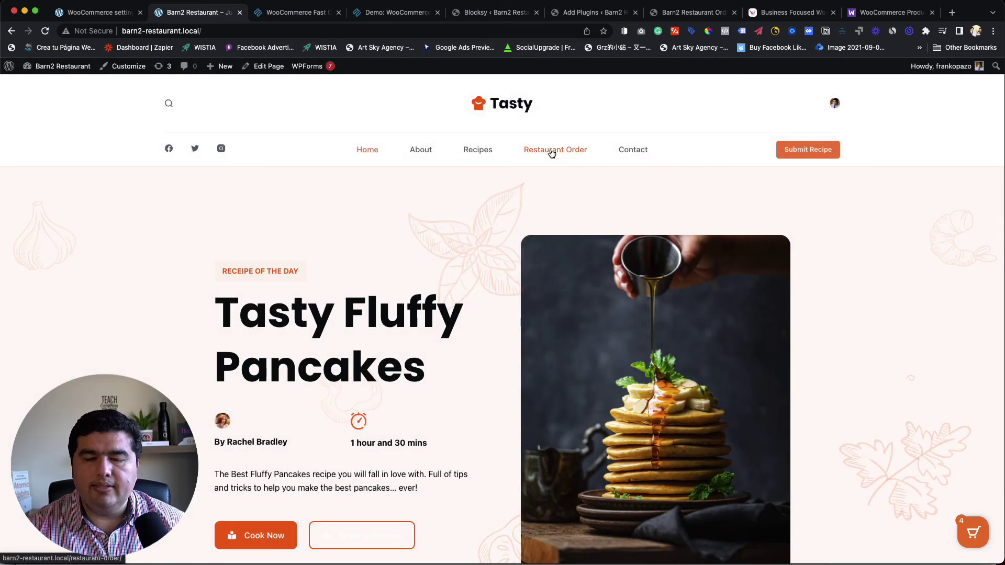
{"action": "left_click", "coordinate": [973, 533]}
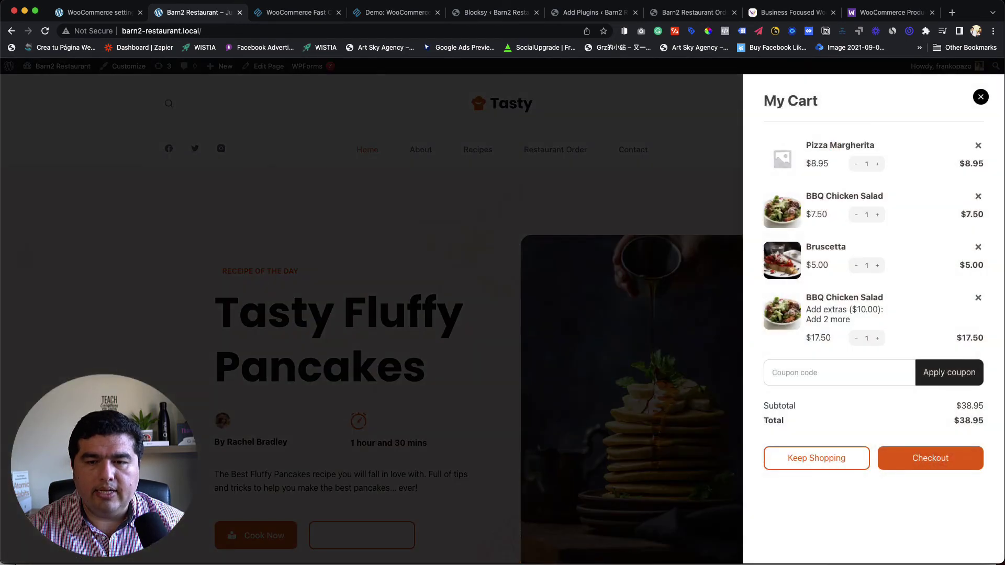
{"action": "left_click", "coordinate": [530, 170]}
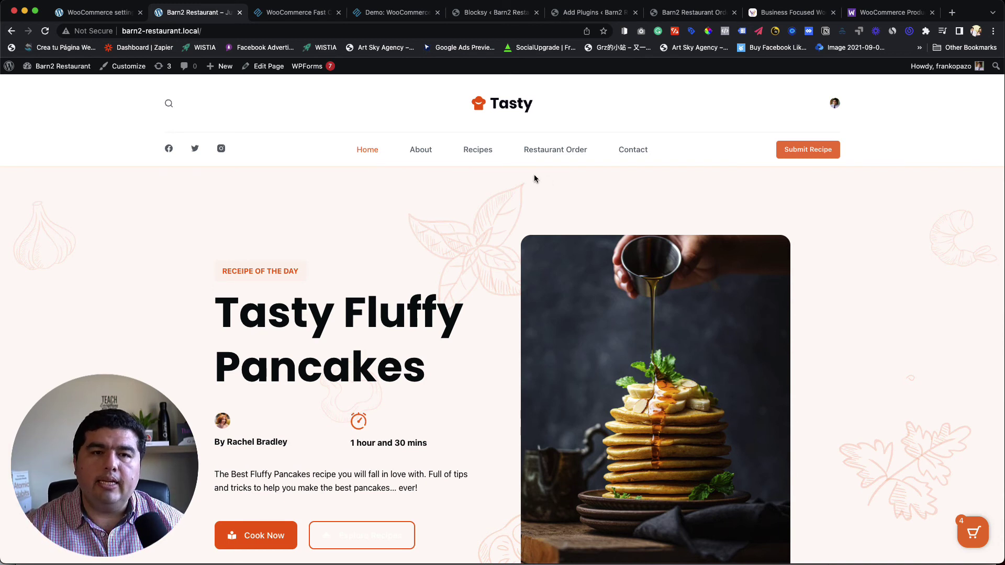
Step: Return to the Restaurant Order page, look over the menu, view the Bruscetta product's extras popup, and close it
{"action": "left_click", "coordinate": [541, 153]}
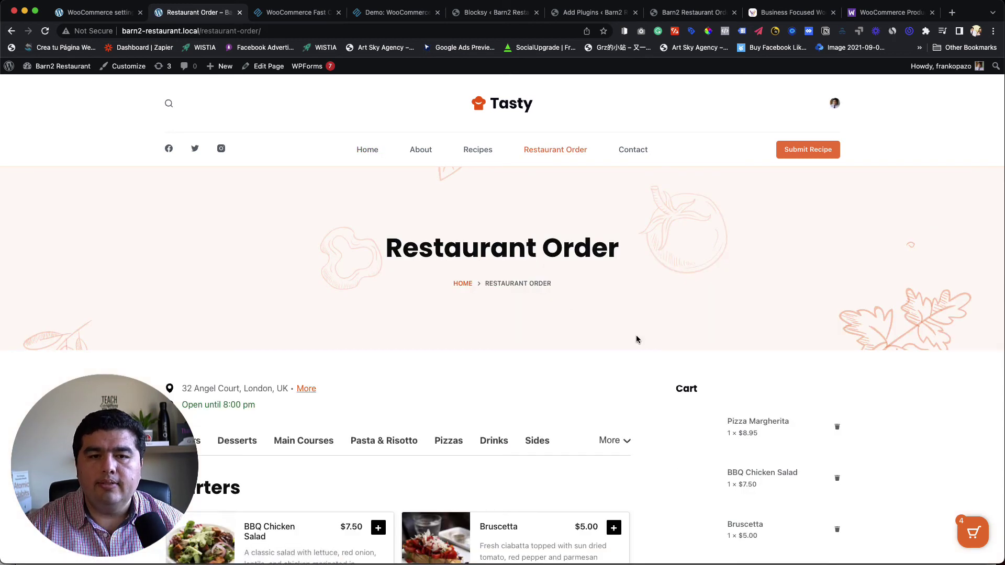
{"action": "scroll", "coordinate": [555, 319], "scroll_direction": "down", "scroll_amount": 3}
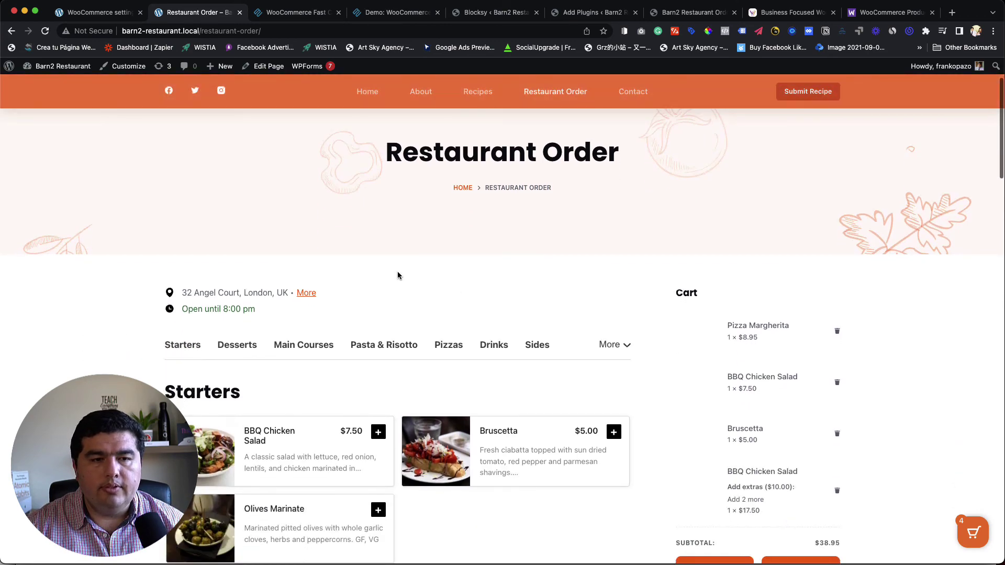
{"action": "scroll", "coordinate": [447, 277], "scroll_direction": "down", "scroll_amount": 3}
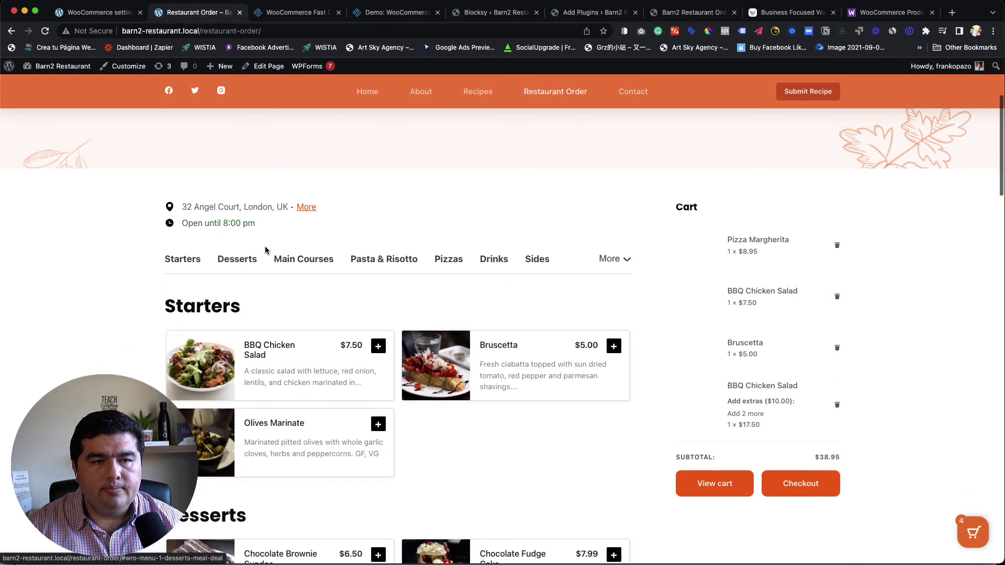
{"action": "scroll", "coordinate": [272, 230], "scroll_direction": "up", "scroll_amount": 1}
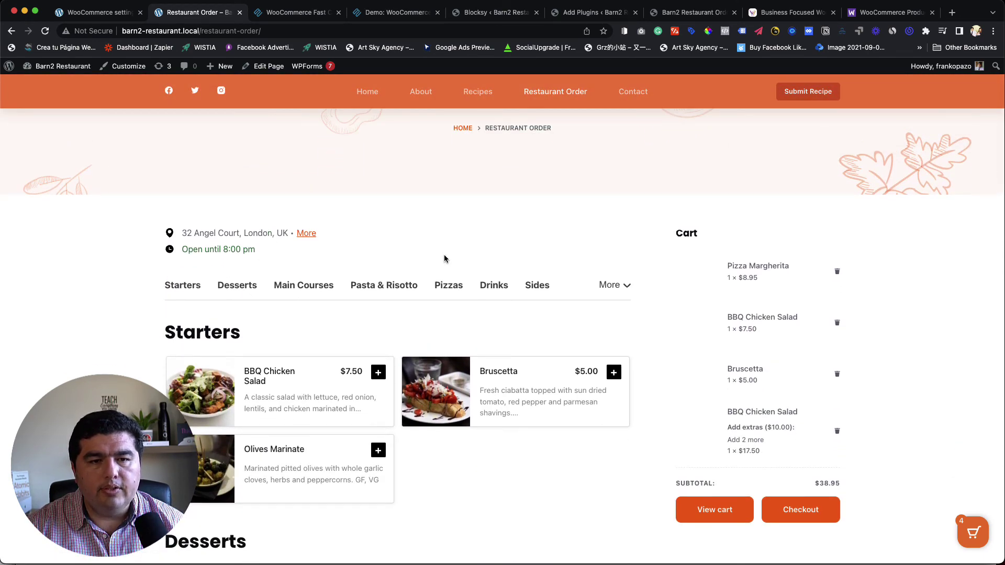
{"action": "scroll", "coordinate": [447, 259], "scroll_direction": "down", "scroll_amount": 2}
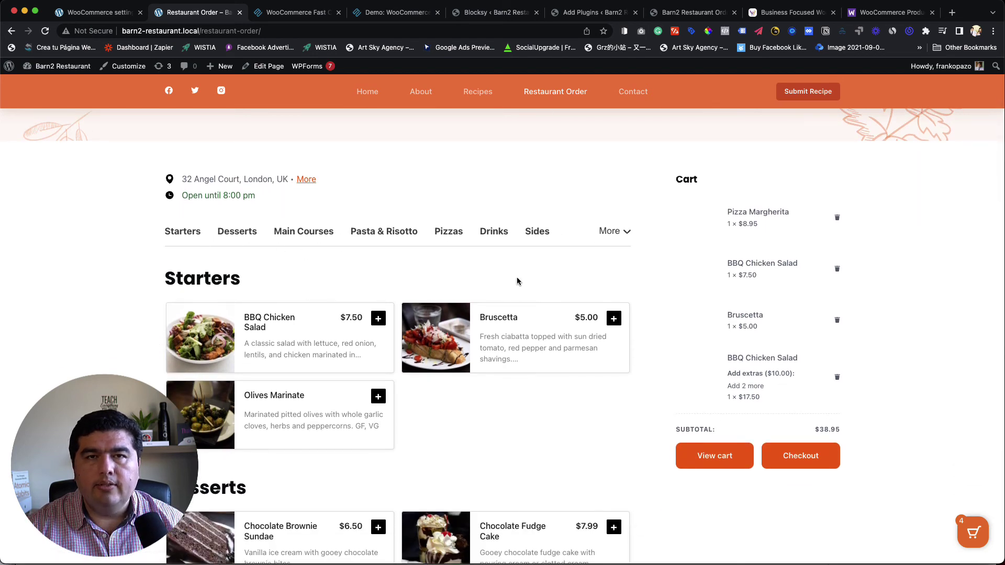
{"action": "scroll", "coordinate": [615, 301], "scroll_direction": "down", "scroll_amount": 4}
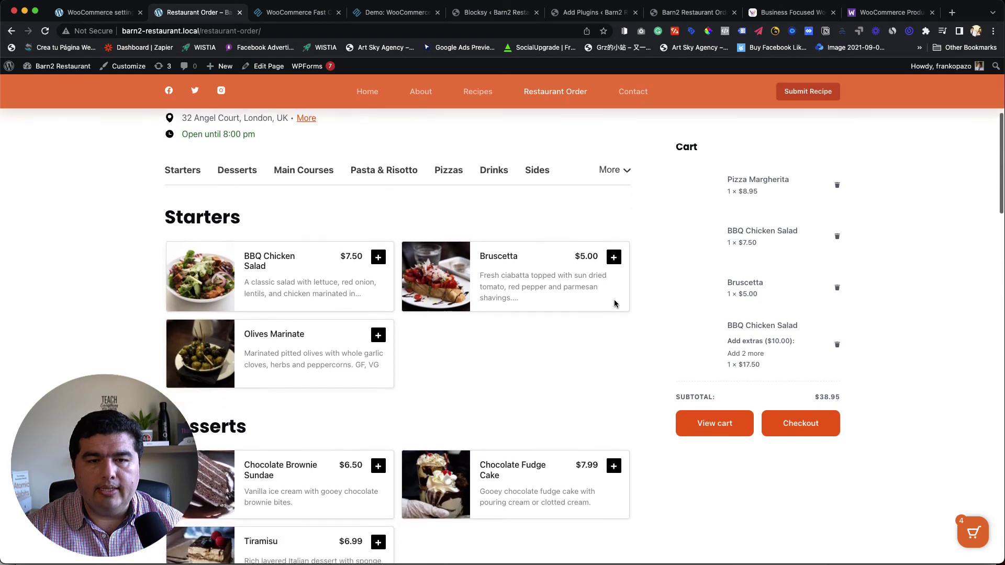
{"action": "scroll", "coordinate": [456, 285], "scroll_direction": "up", "scroll_amount": 2}
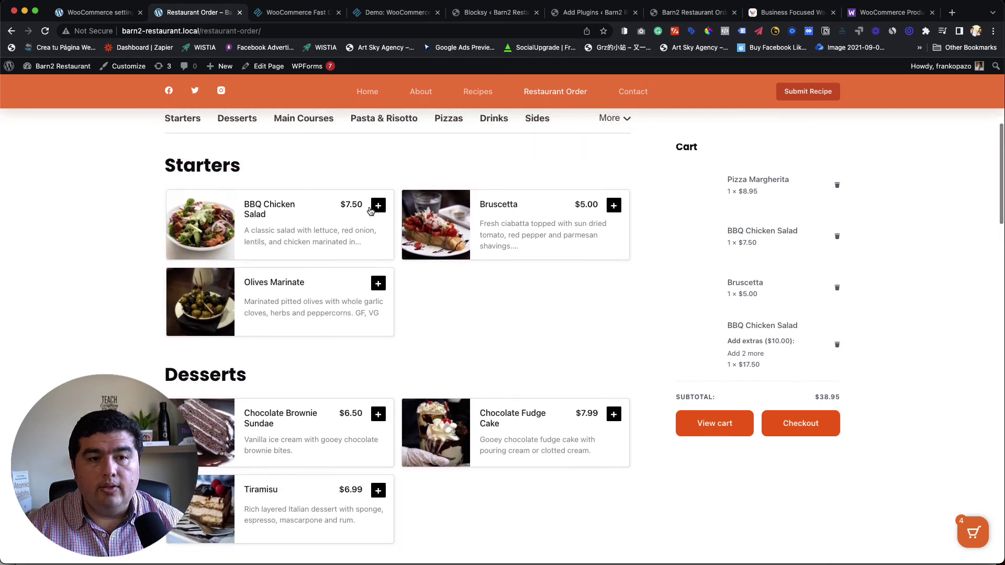
{"action": "left_click", "coordinate": [613, 206]}
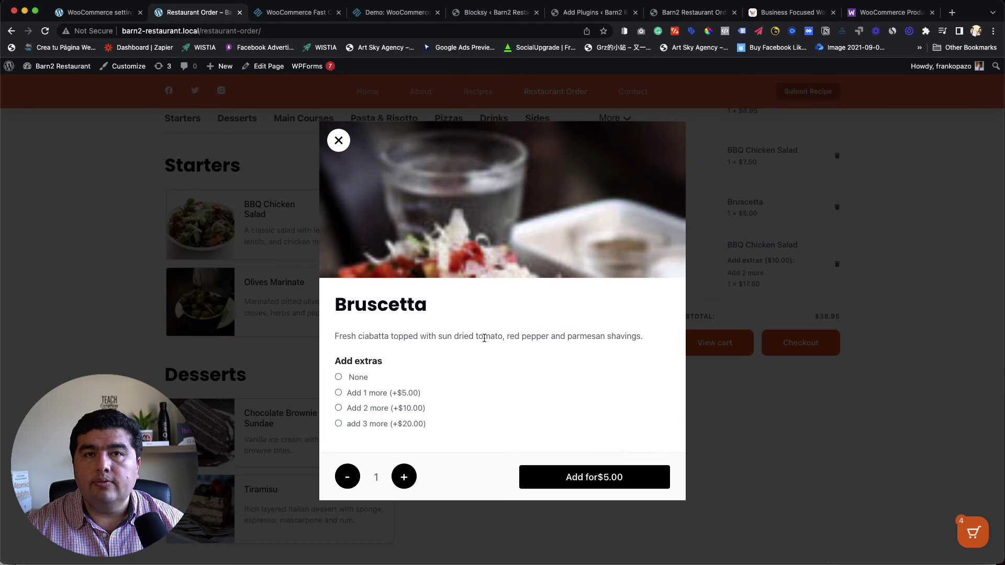
{"action": "left_click", "coordinate": [339, 140]}
Step: Review the top of the WooCommerce Product Add-Ons page and of Barn2's WooCommerce Fast Cart plugin page
{"action": "left_click", "coordinate": [883, 14]}
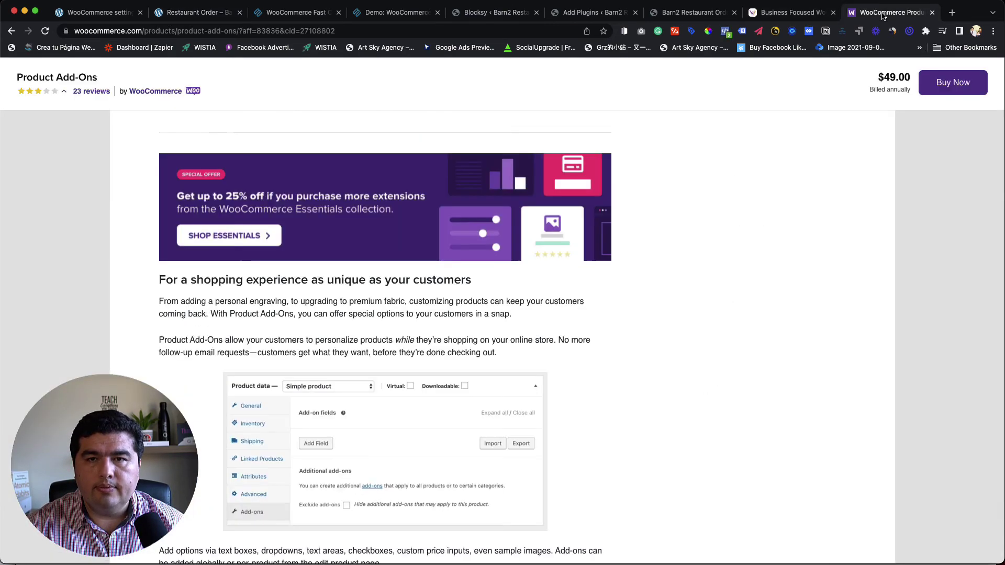
{"action": "scroll", "coordinate": [439, 287], "scroll_direction": "up", "scroll_amount": 6}
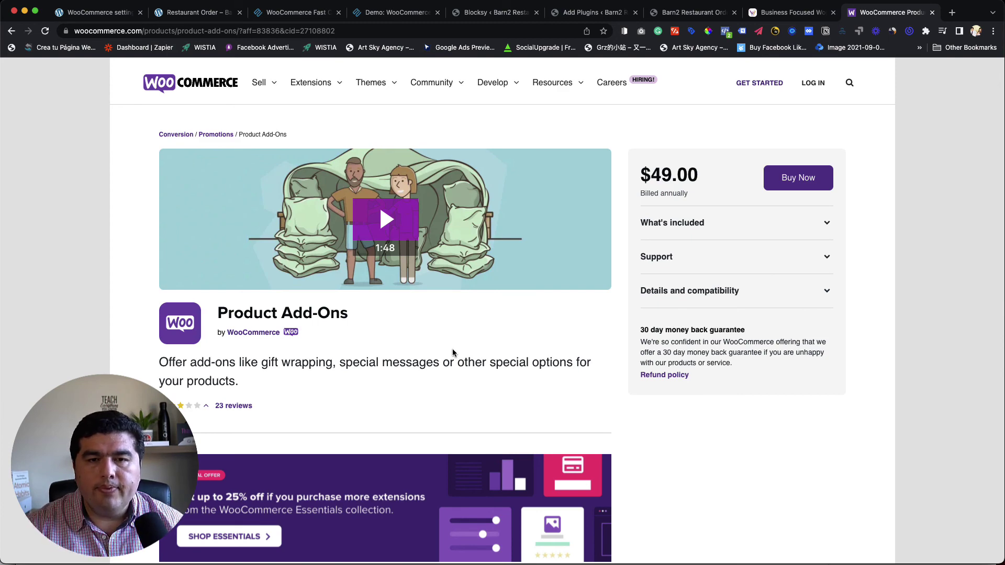
{"action": "left_click", "coordinate": [182, 12]}
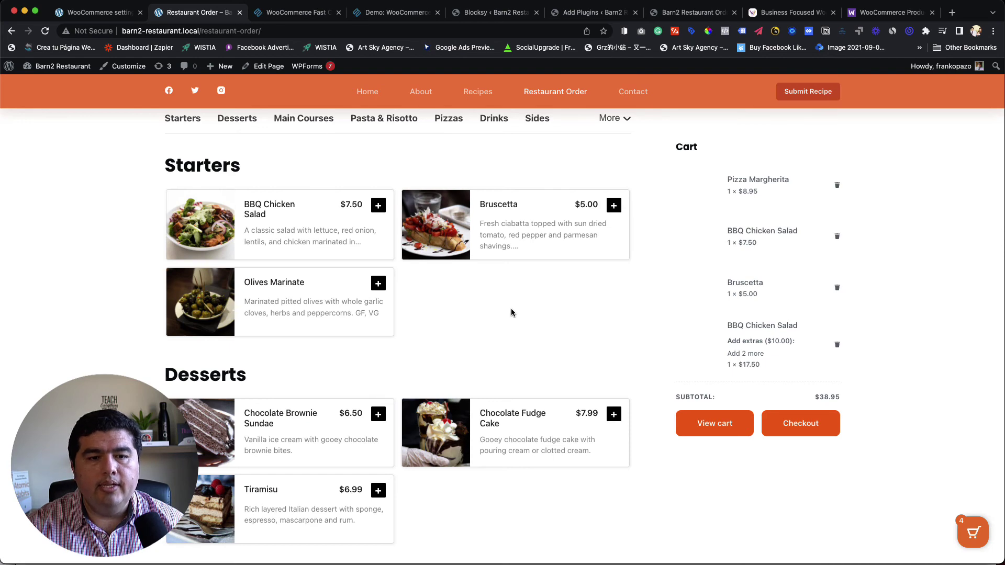
{"action": "scroll", "coordinate": [512, 310], "scroll_direction": "up", "scroll_amount": 10}
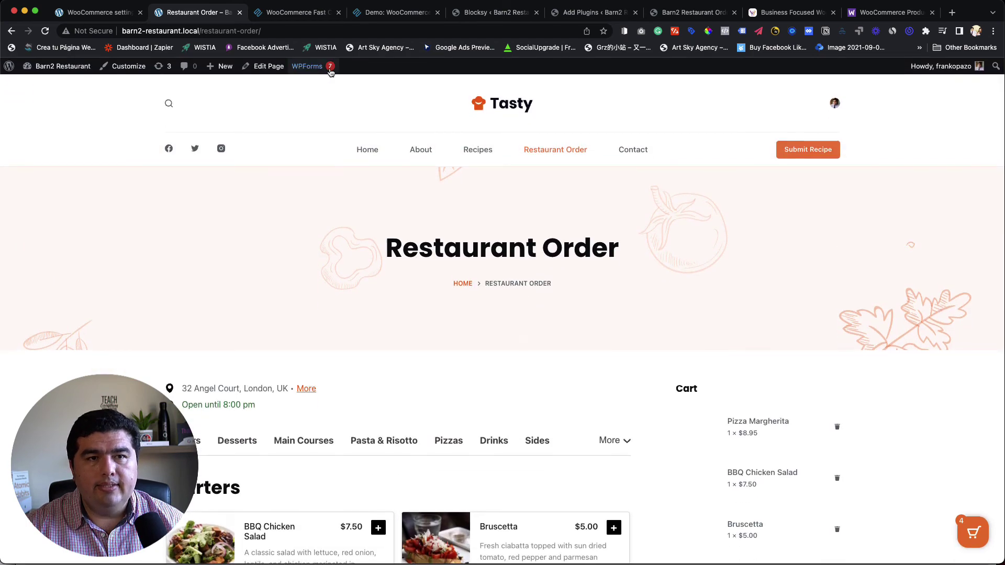
{"action": "left_click", "coordinate": [298, 13]}
{"action": "scroll", "coordinate": [471, 321], "scroll_direction": "up", "scroll_amount": 10}
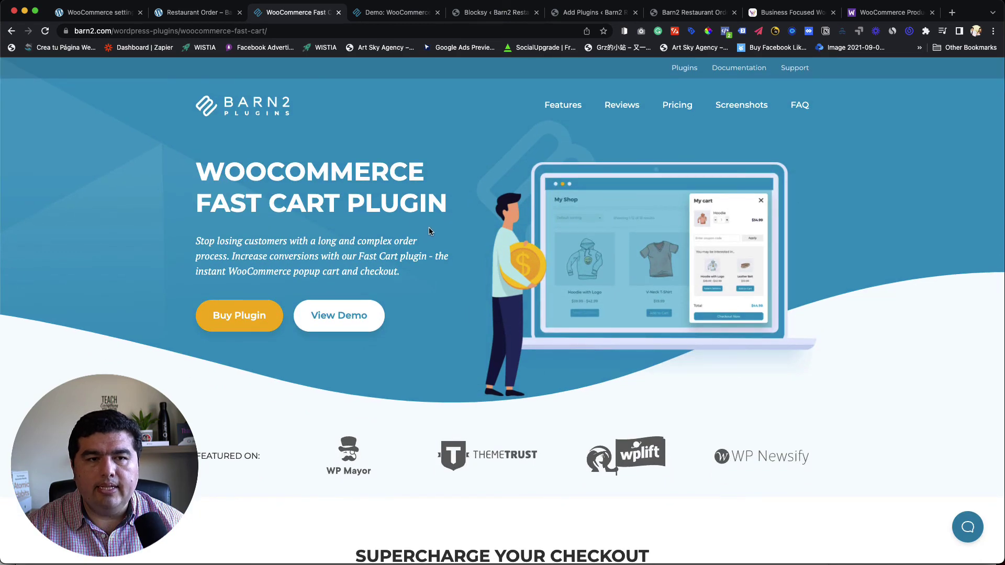
Step: Review the finished Restaurant Order page from its banner through the Starters and Desserts sections, along with the sidebar cart
{"action": "left_click", "coordinate": [215, 12]}
{"action": "scroll", "coordinate": [630, 335], "scroll_direction": "down", "scroll_amount": 2}
{"action": "scroll", "coordinate": [403, 336], "scroll_direction": "down", "scroll_amount": 6}
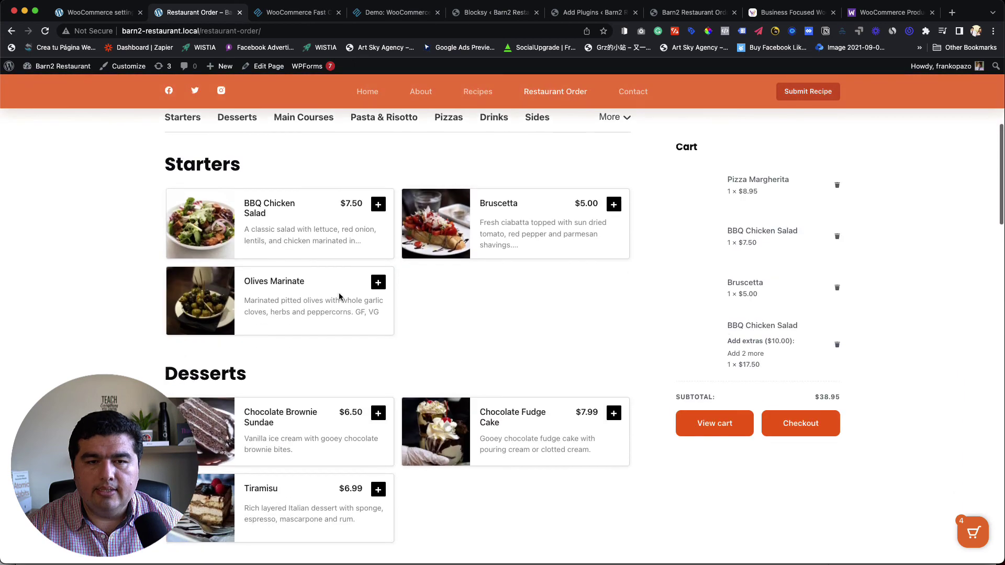
{"action": "scroll", "coordinate": [462, 365], "scroll_direction": "down", "scroll_amount": 6}
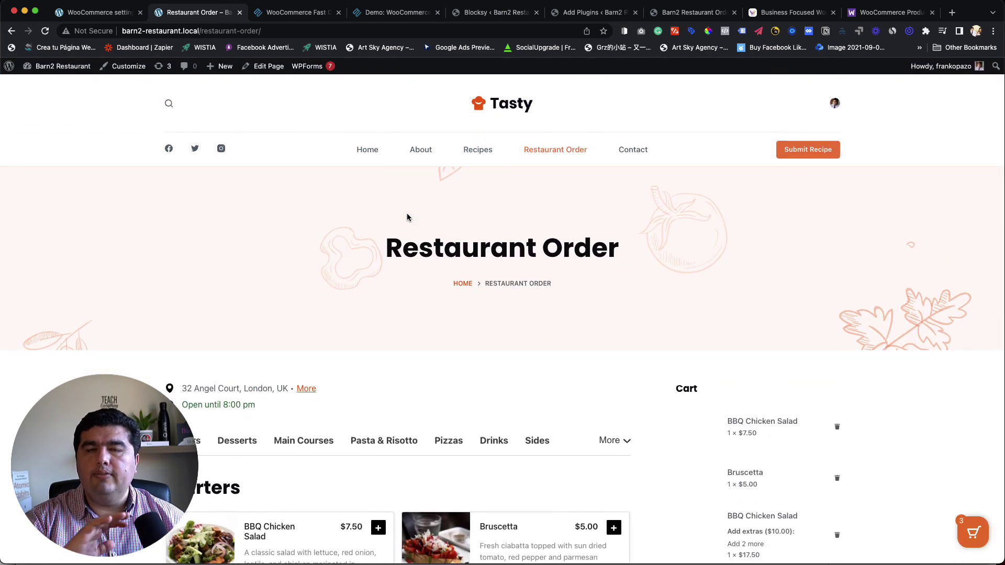
{"action": "scroll", "coordinate": [412, 222], "scroll_direction": "down", "scroll_amount": 2}
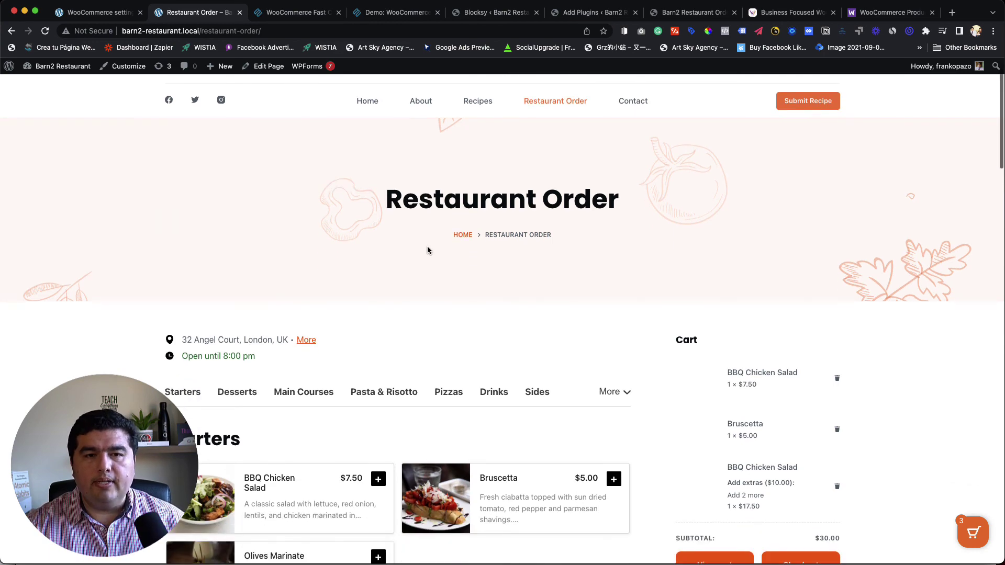
{"action": "scroll", "coordinate": [497, 258], "scroll_direction": "down", "scroll_amount": 5}
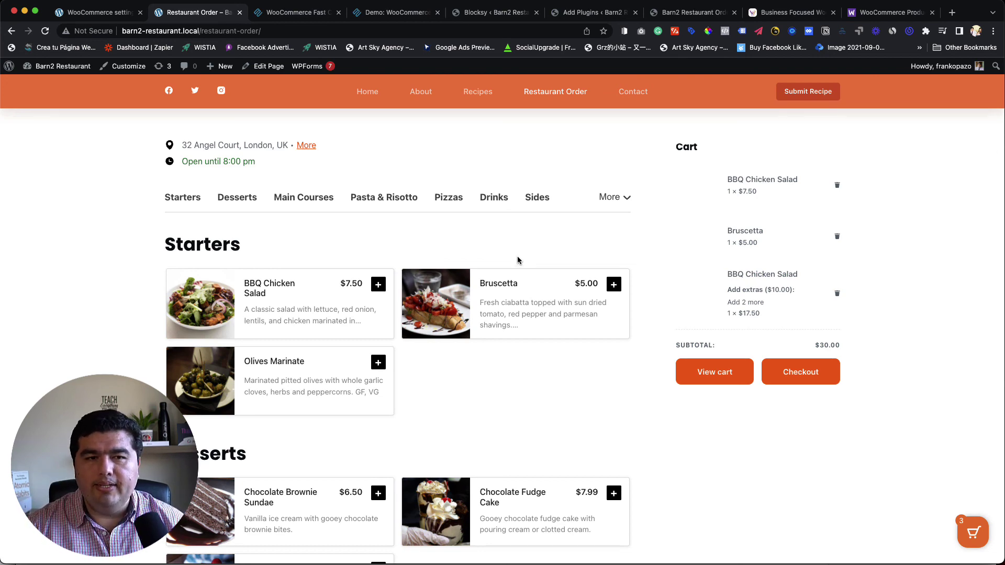
{"action": "scroll", "coordinate": [489, 246], "scroll_direction": "up", "scroll_amount": 5}
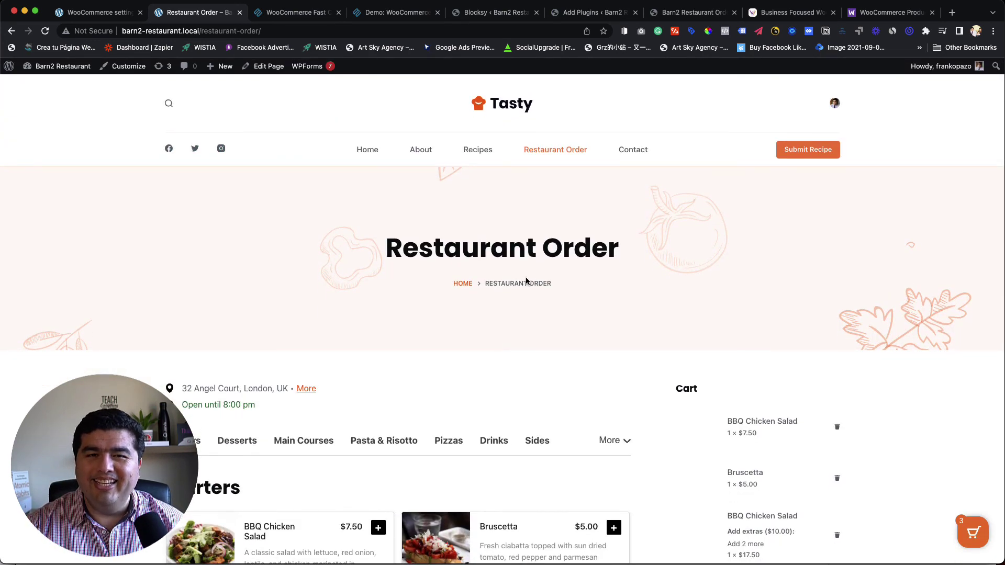
{"action": "scroll", "coordinate": [528, 314], "scroll_direction": "down", "scroll_amount": 8}
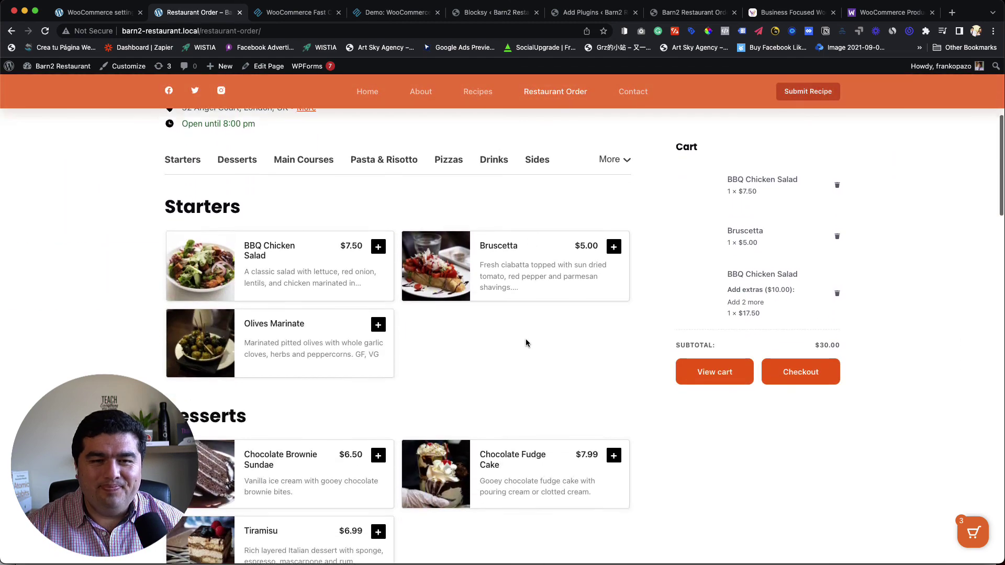
{"action": "scroll", "coordinate": [527, 341], "scroll_direction": "up", "scroll_amount": 6}
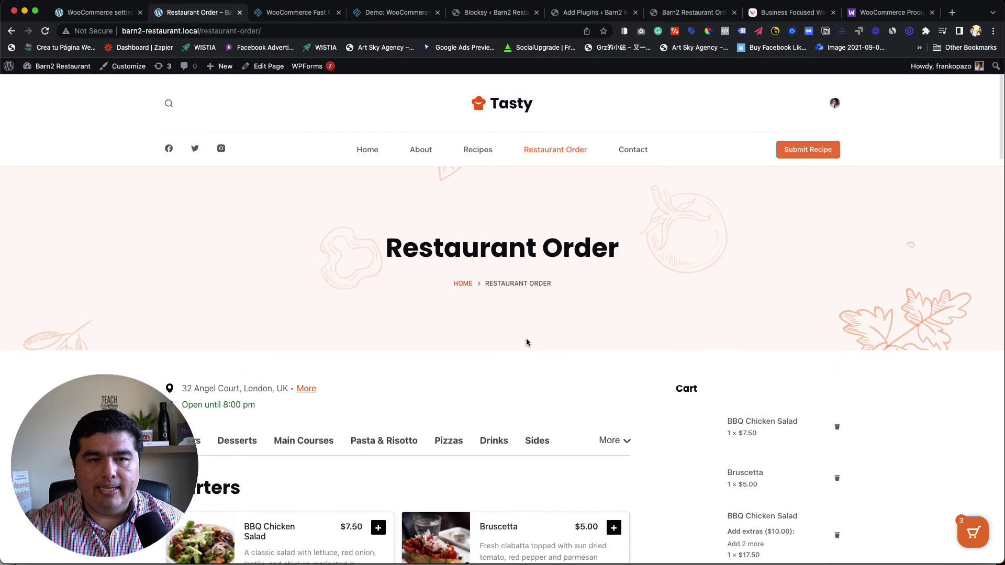
{"action": "scroll", "coordinate": [537, 344], "scroll_direction": "down", "scroll_amount": 1}
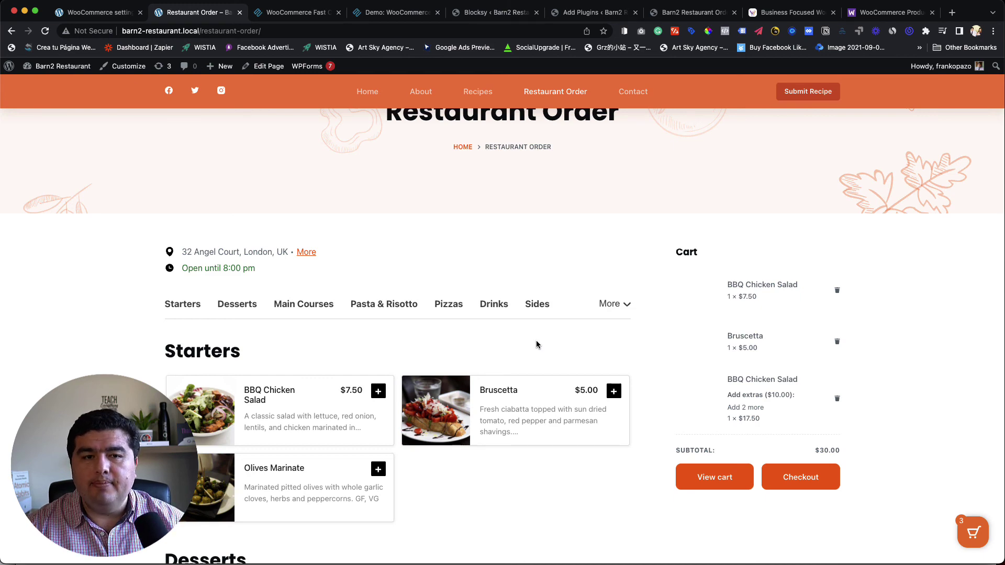
{"action": "scroll", "coordinate": [570, 341], "scroll_direction": "down", "scroll_amount": 1}
{"action": "scroll", "coordinate": [570, 342], "scroll_direction": "up", "scroll_amount": 3}
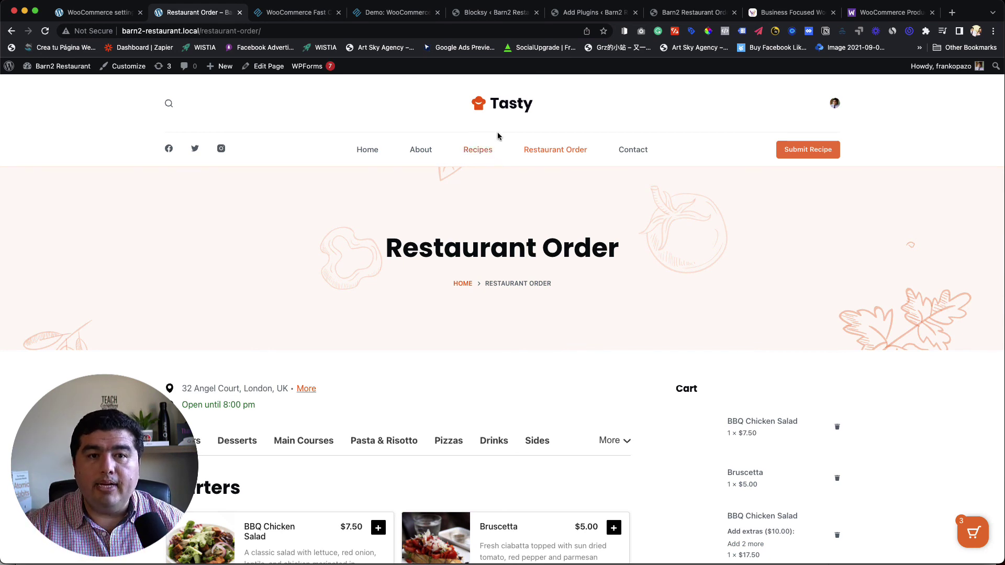
Step: Open the Home page through the site logo, review its sections down to Our Qualified Chefs, and return to its beginning
{"action": "left_click", "coordinate": [507, 105]}
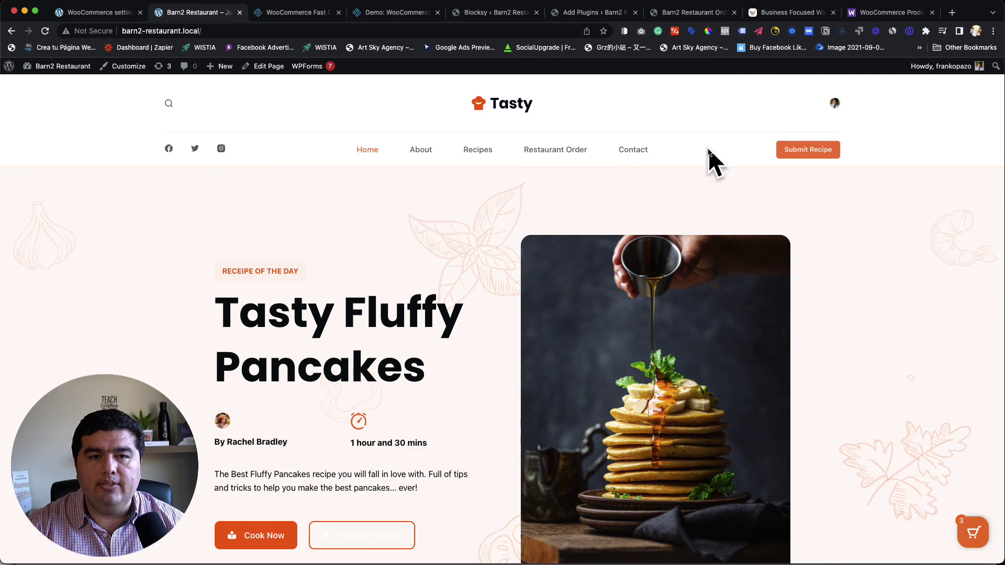
{"action": "scroll", "coordinate": [495, 315], "scroll_direction": "down", "scroll_amount": 12}
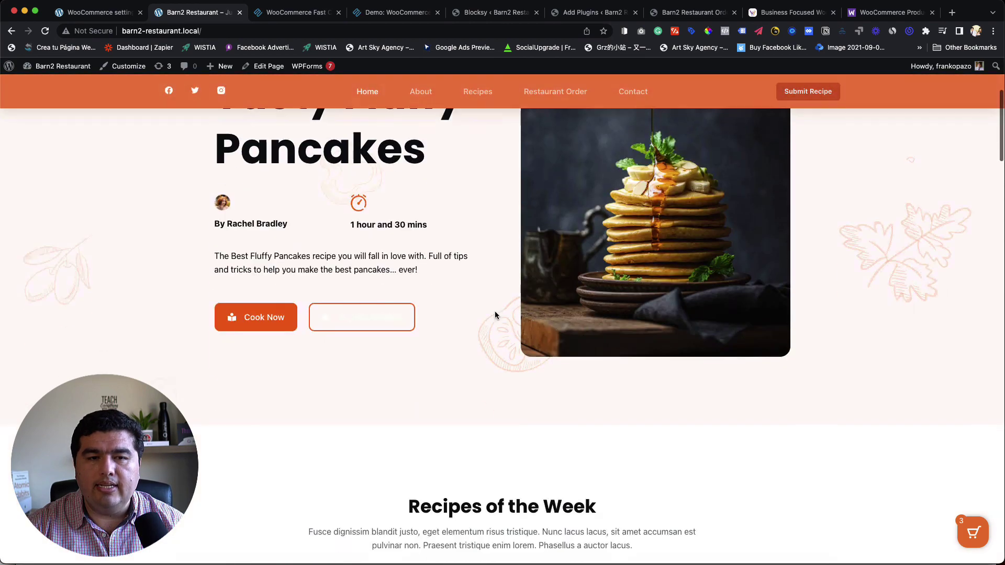
{"action": "scroll", "coordinate": [496, 315], "scroll_direction": "down", "scroll_amount": 15}
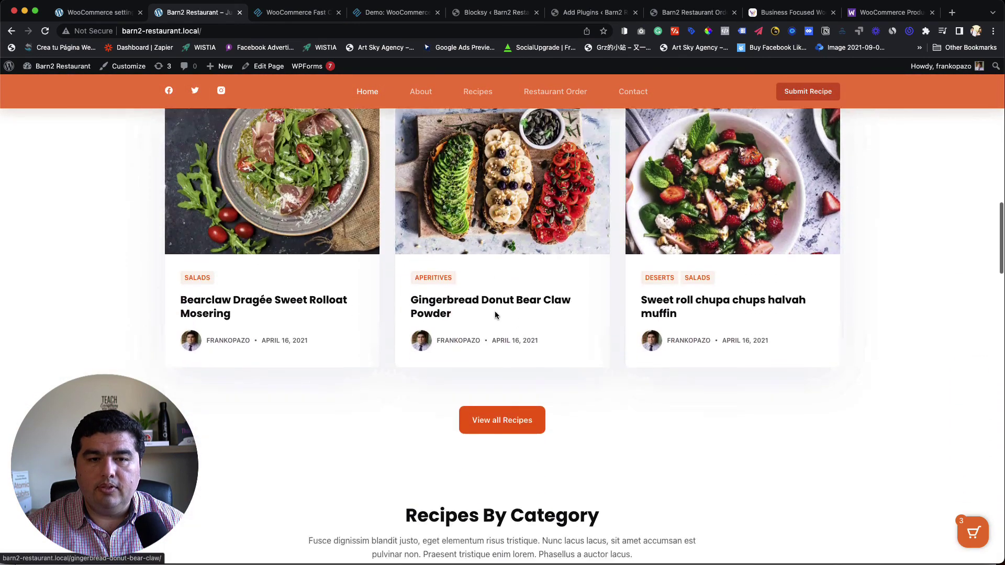
{"action": "scroll", "coordinate": [495, 315], "scroll_direction": "down", "scroll_amount": 5}
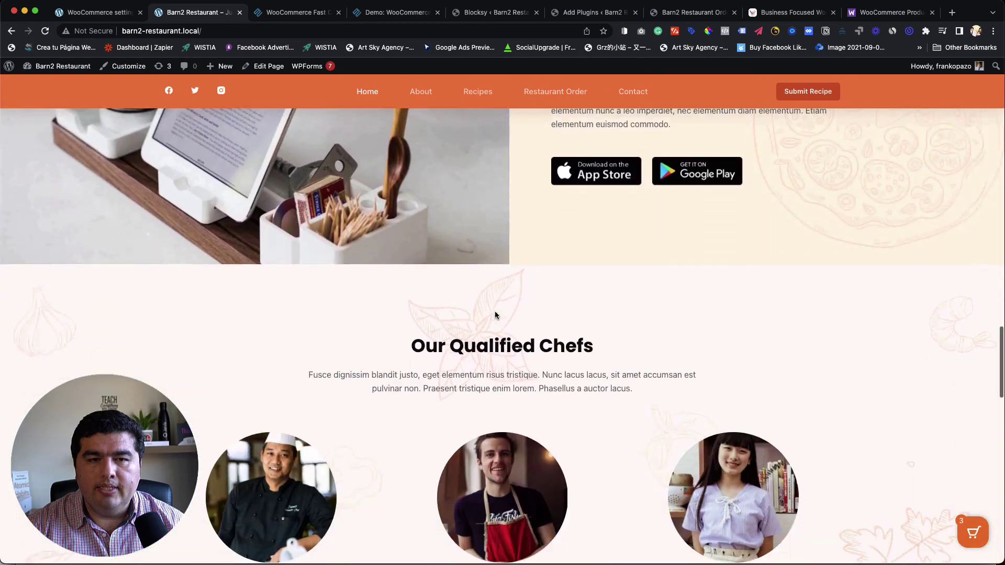
{"action": "key", "text": "Home"}
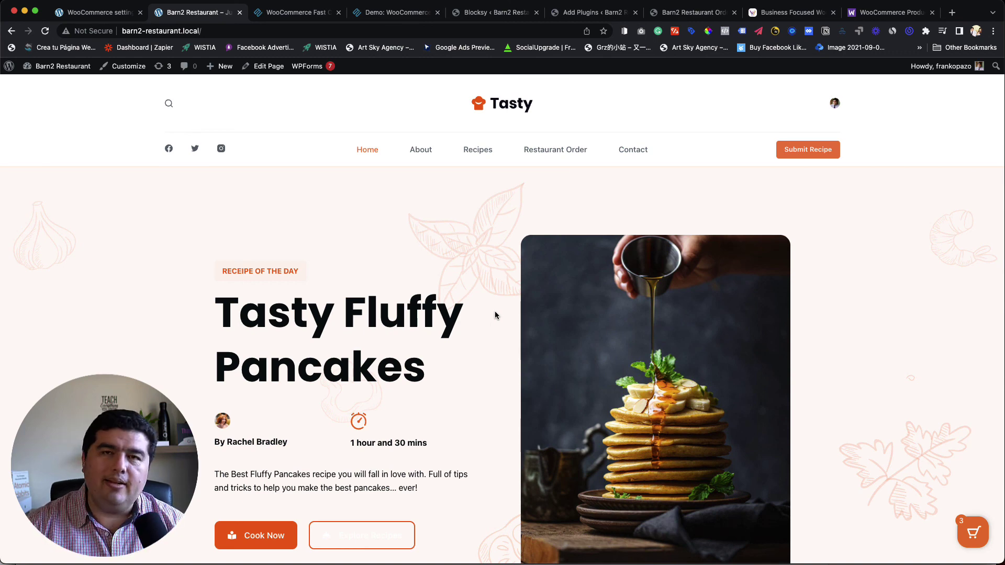
{"action": "scroll", "coordinate": [479, 312], "scroll_direction": "down", "scroll_amount": 2}
{"action": "scroll", "coordinate": [480, 313], "scroll_direction": "up", "scroll_amount": 2}
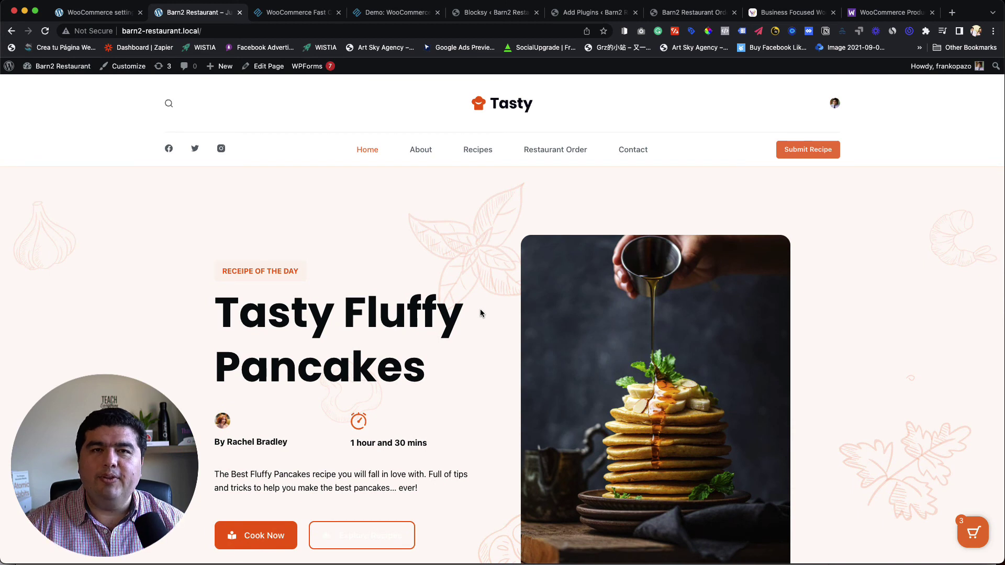